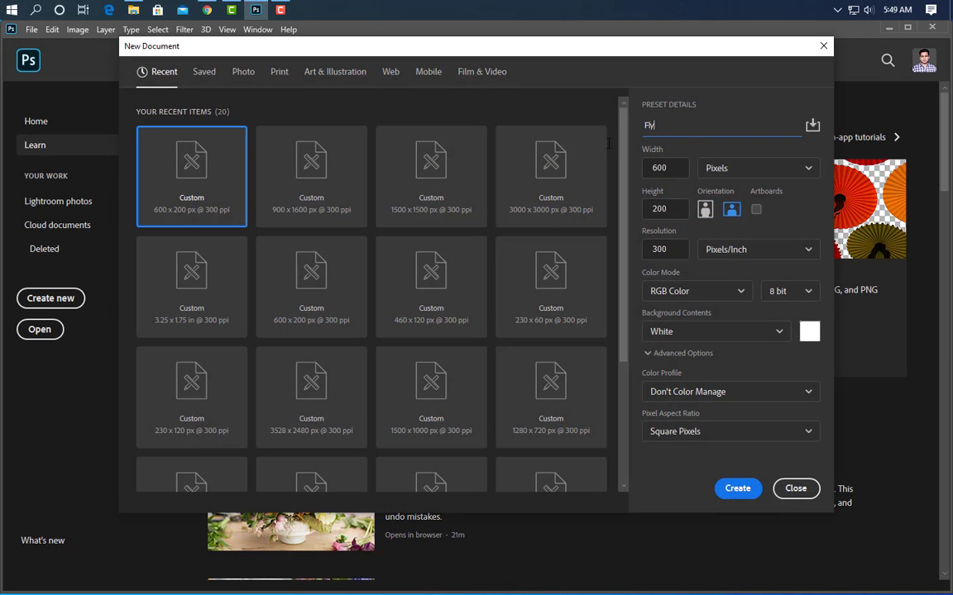
# - Create a new document named Flyer Design from the A4 print preset at 300 ppi
pyautogui.click(276, 73)
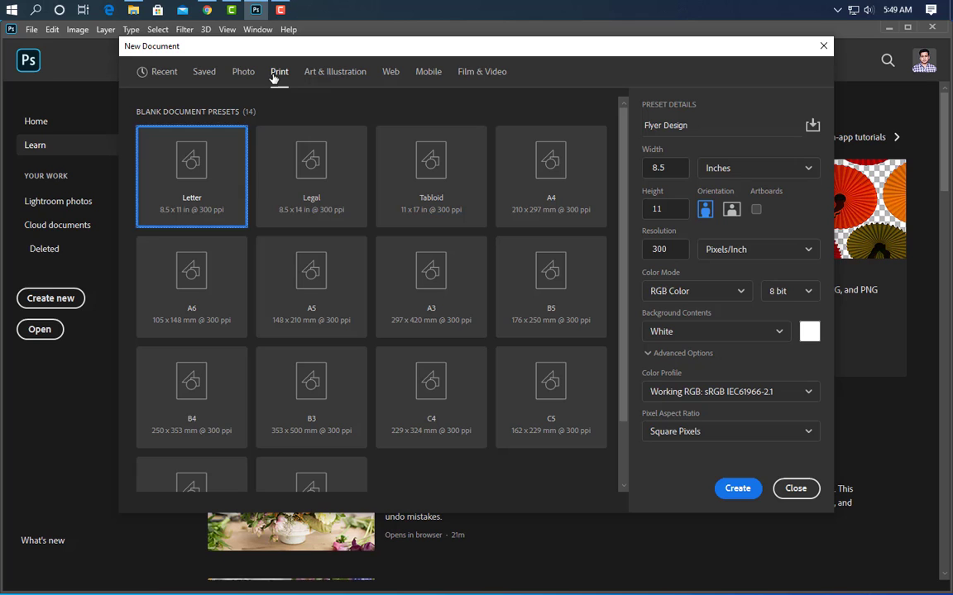
pyautogui.click(552, 169)
pyautogui.click(736, 489)
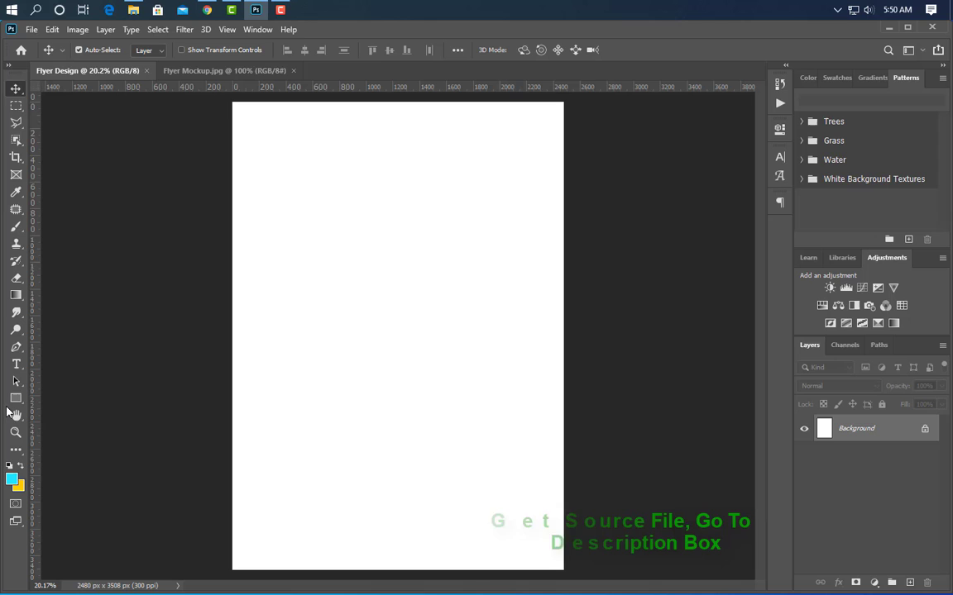
# - Draw a cyan circle about 1535 px in diameter on the page, overhanging its right edge
pyautogui.click(12, 400)
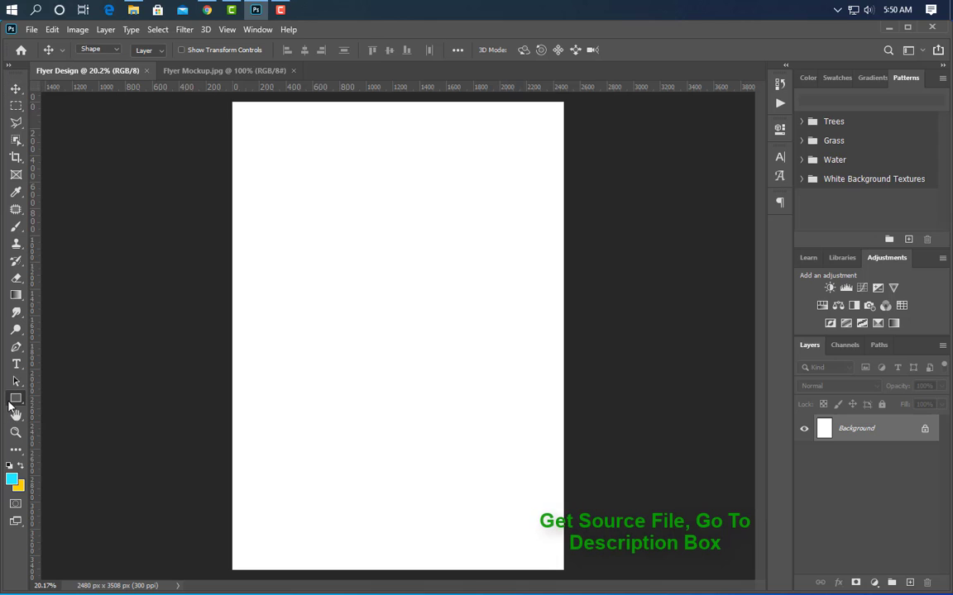
pyautogui.click(12, 401)
pyautogui.click(58, 419)
pyautogui.press('shift')
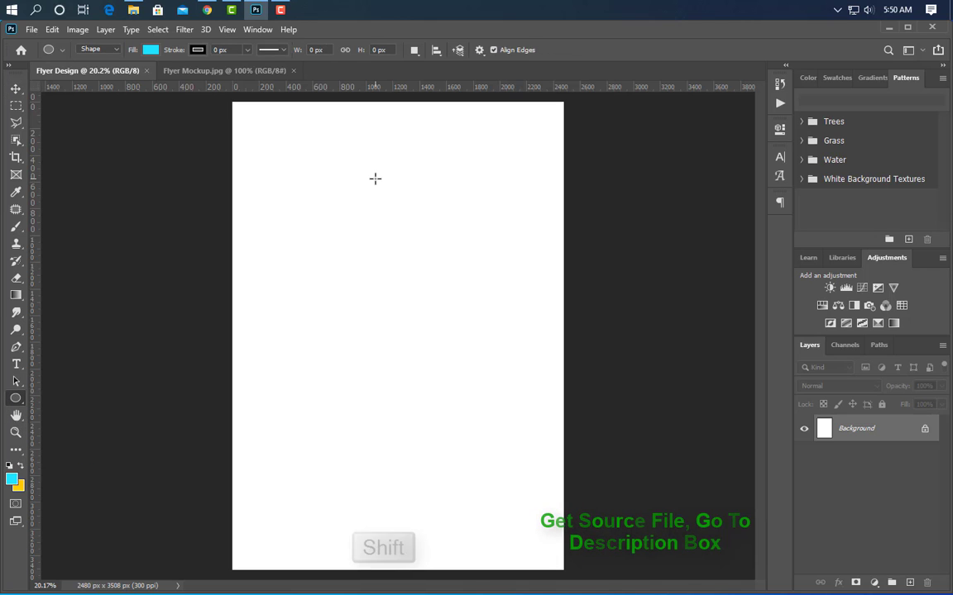
pyautogui.moveTo(375, 178)
pyautogui.mouseDown()
pyautogui.moveTo(512, 345)
pyautogui.moveTo(579, 447)
pyautogui.mouseUp()
pyautogui.click(748, 127)
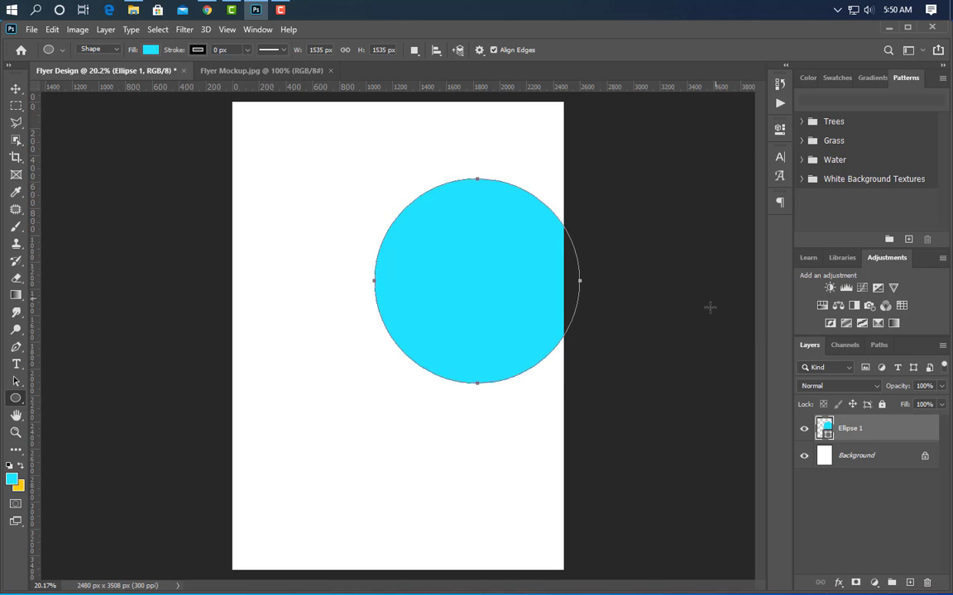
# - Enlarge the circle proportionally and move it higher, still overhanging the page's right edge
pyautogui.hotkey('ctrl', 't')
pyautogui.moveTo(373, 383); pyautogui.dragTo(360, 398)
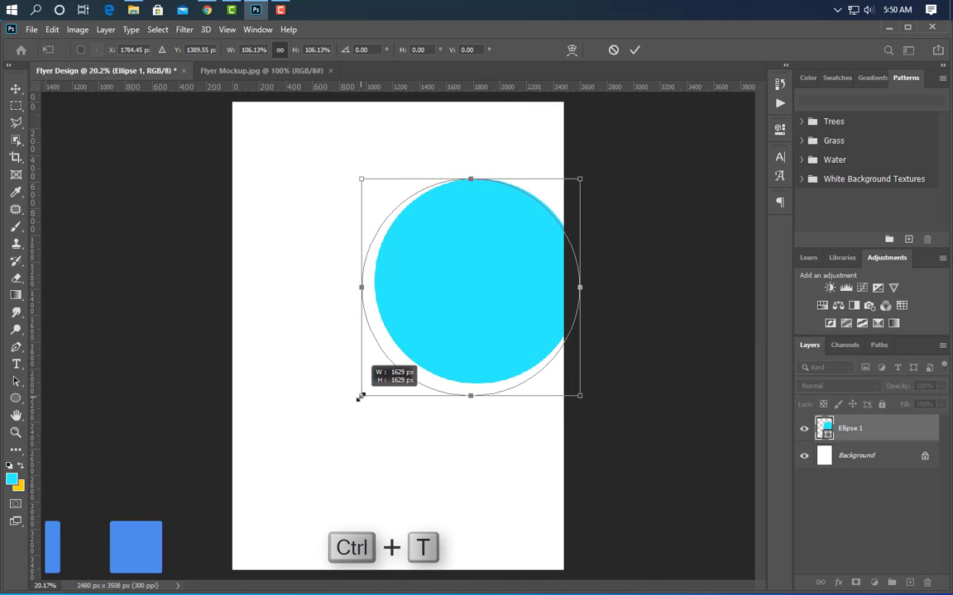
pyautogui.moveTo(459, 331); pyautogui.dragTo(451, 305)
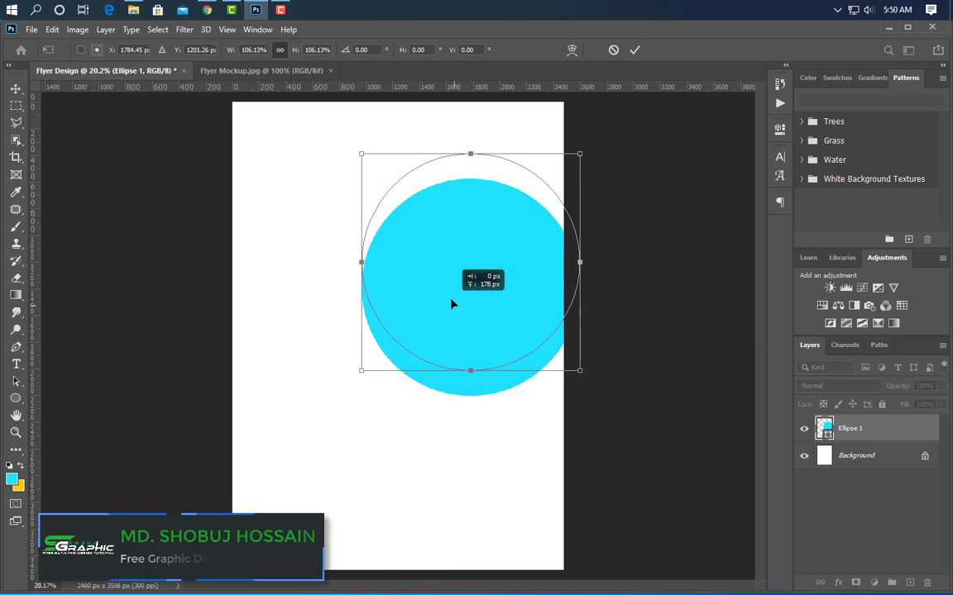
pyautogui.click(635, 52)
# - Start a Pen shape at the page's left edge and curve its first segment down to the circle's lower-left side
pyautogui.click(17, 348)
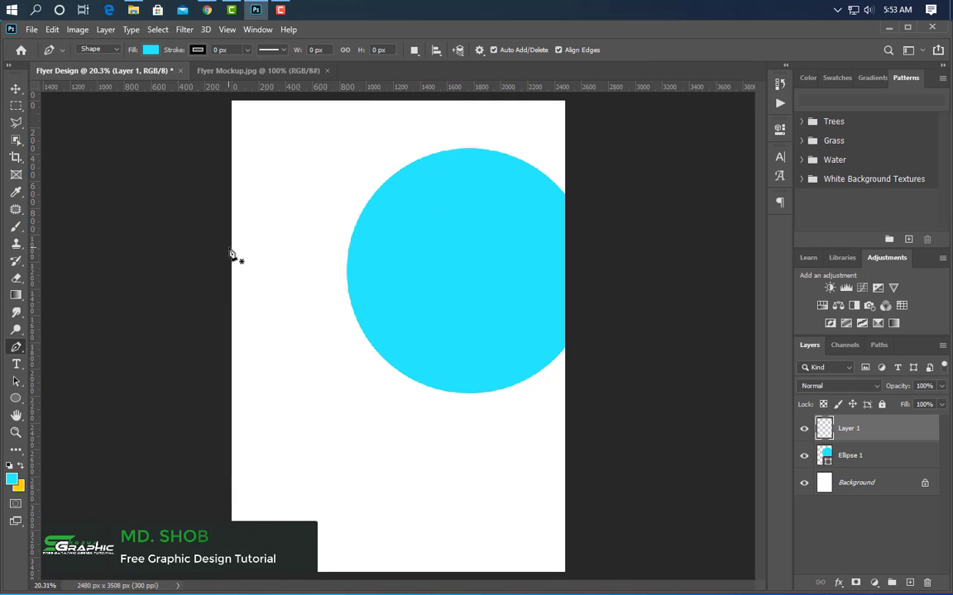
pyautogui.click(230, 253)
pyautogui.scroll(1, 468, 379)
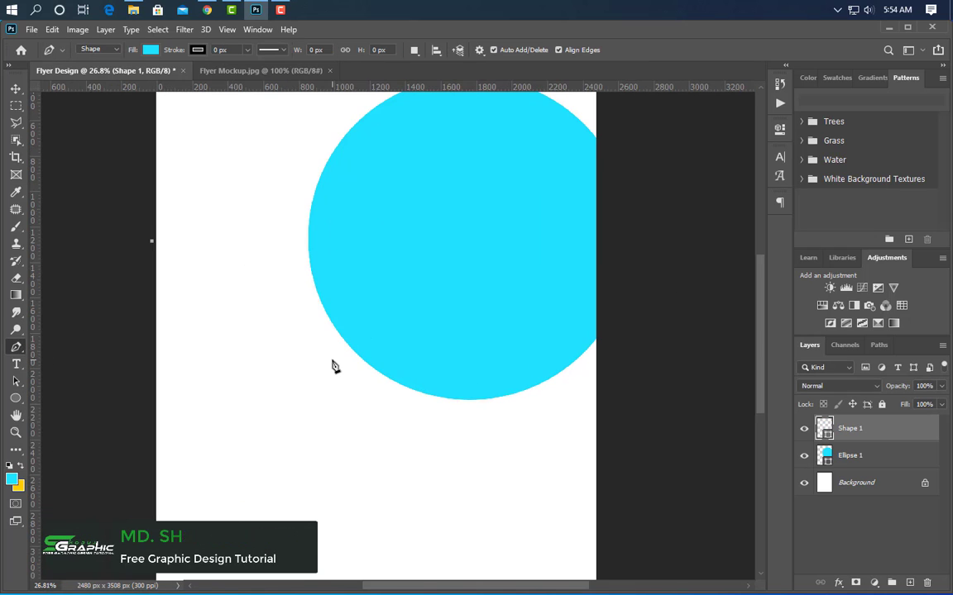
pyautogui.moveTo(337, 359); pyautogui.dragTo(416, 469)
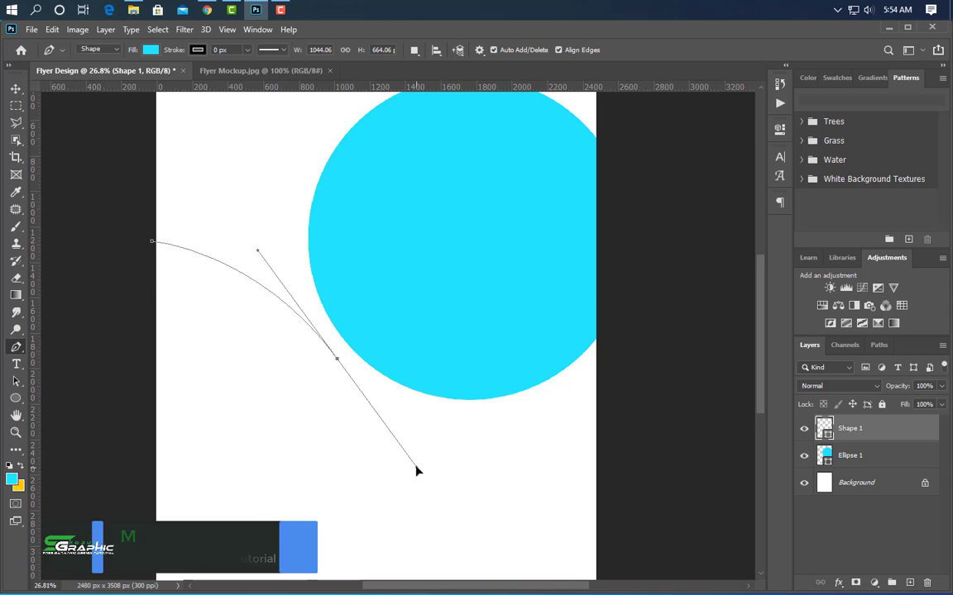
pyautogui.press('alt')
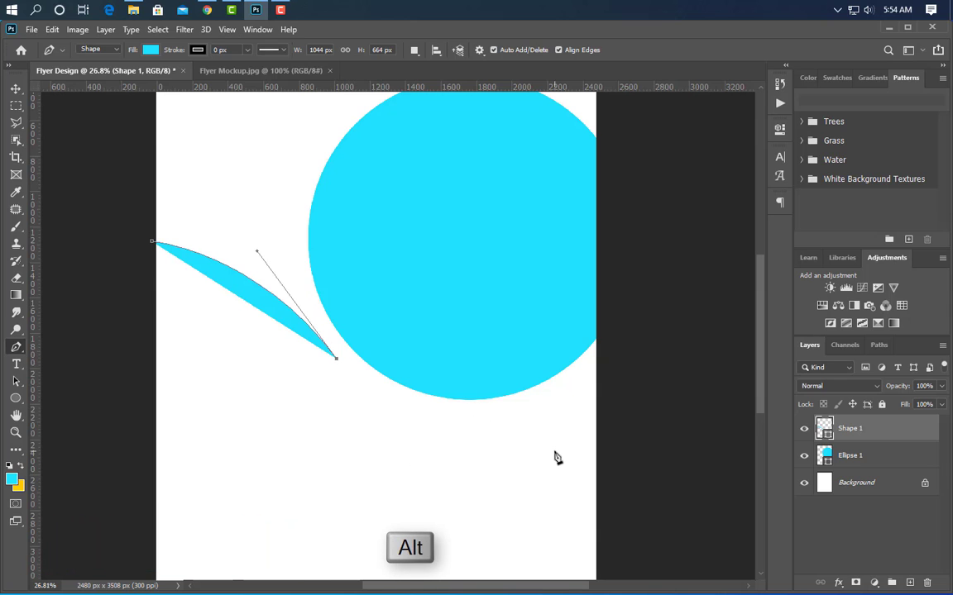
# - Extend the Pen path in a curve beneath the circle and remove the new anchor's outgoing handle
pyautogui.scroll(1, 556, 457)
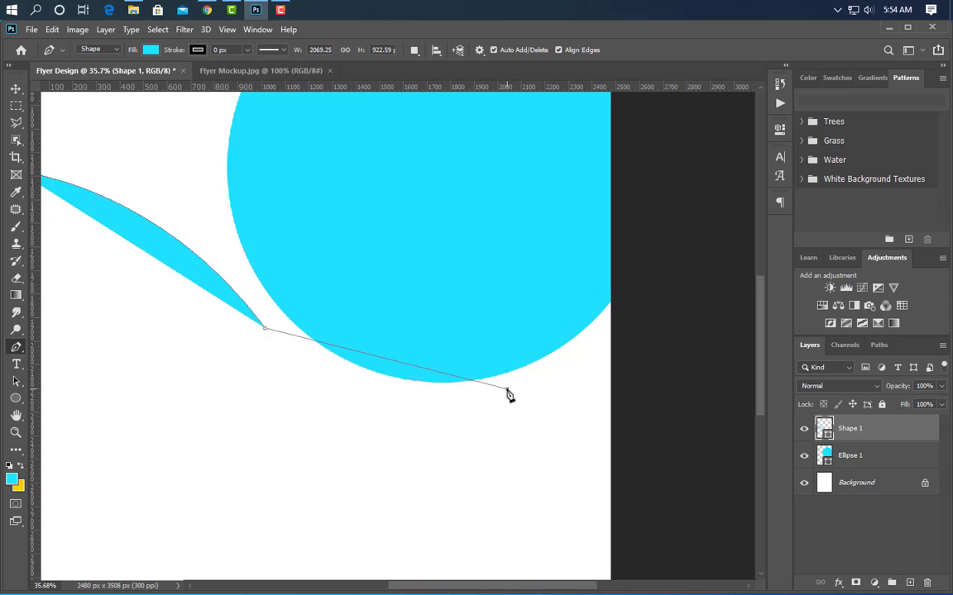
pyautogui.moveTo(507, 389); pyautogui.dragTo(661, 340)
pyautogui.rightClick(661, 340)
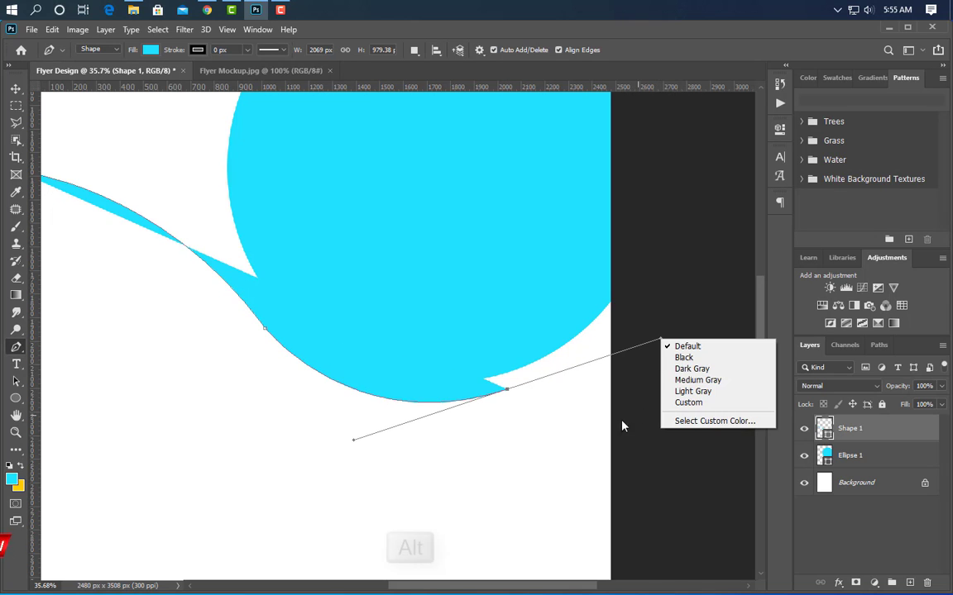
pyautogui.keyDown('alt'); pyautogui.click(507, 389); pyautogui.keyUp('alt')
pyautogui.keyDown('alt'); pyautogui.click(507, 389); pyautogui.keyUp('alt')
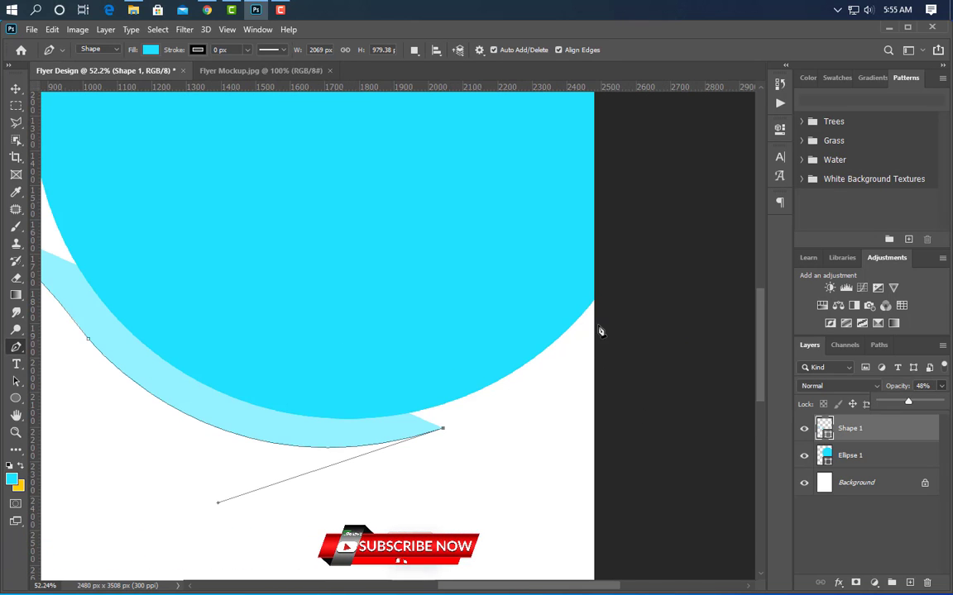
# - Curve the path up to the page's right edge and close the shape around the page's upper corners
pyautogui.moveTo(594, 313); pyautogui.dragTo(644, 244)
pyautogui.scroll(-5, 626, 424)
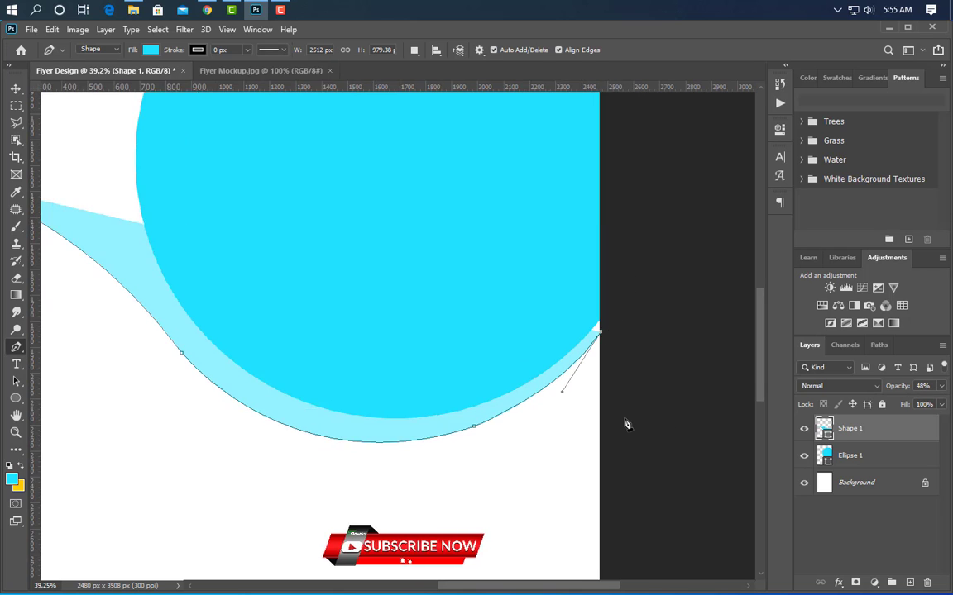
pyautogui.scroll(-3, 626, 424)
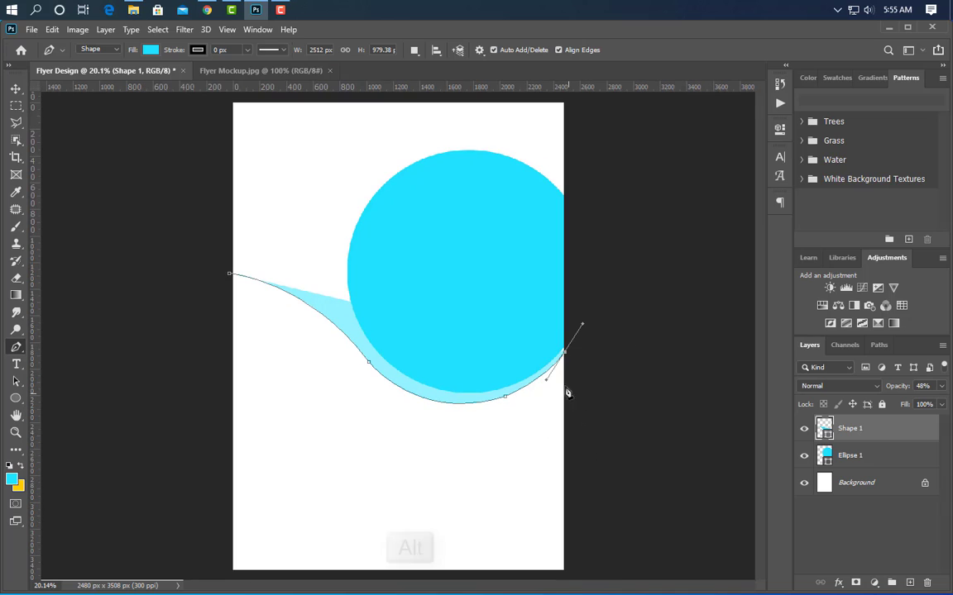
pyautogui.keyDown('alt'); pyautogui.click(565, 357); pyautogui.keyUp('alt')
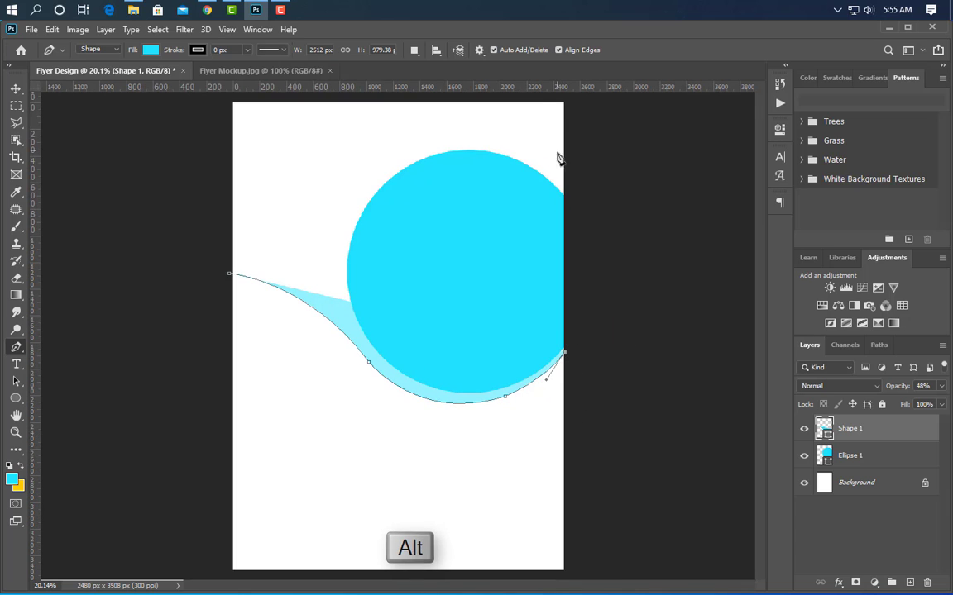
pyautogui.click(568, 99)
pyautogui.click(229, 98)
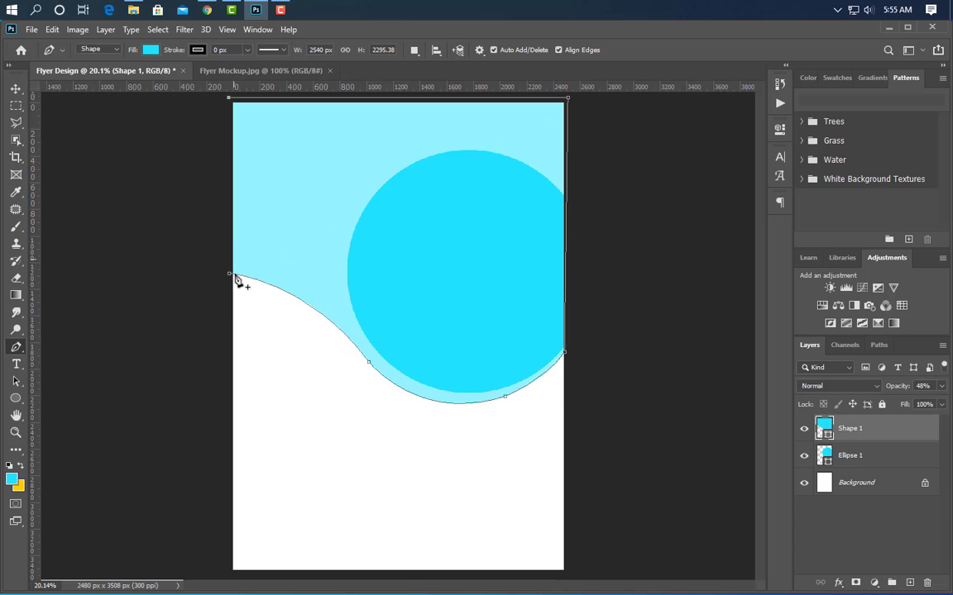
pyautogui.click(233, 279)
pyautogui.press('v')
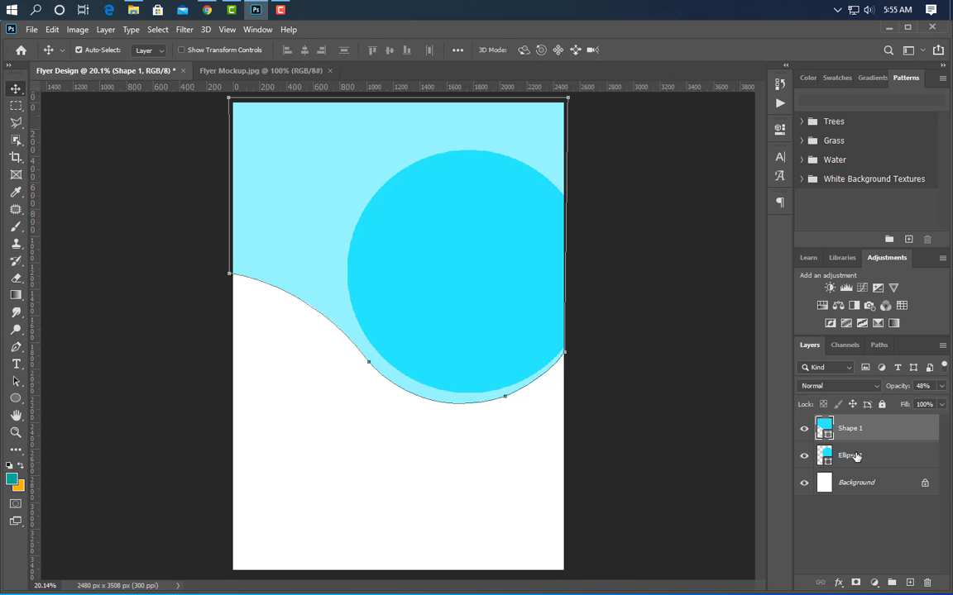
# - Recolor the wave shape with the orange background color ffb400
pyautogui.doubleClick(824, 427)
pyautogui.click(20, 486)
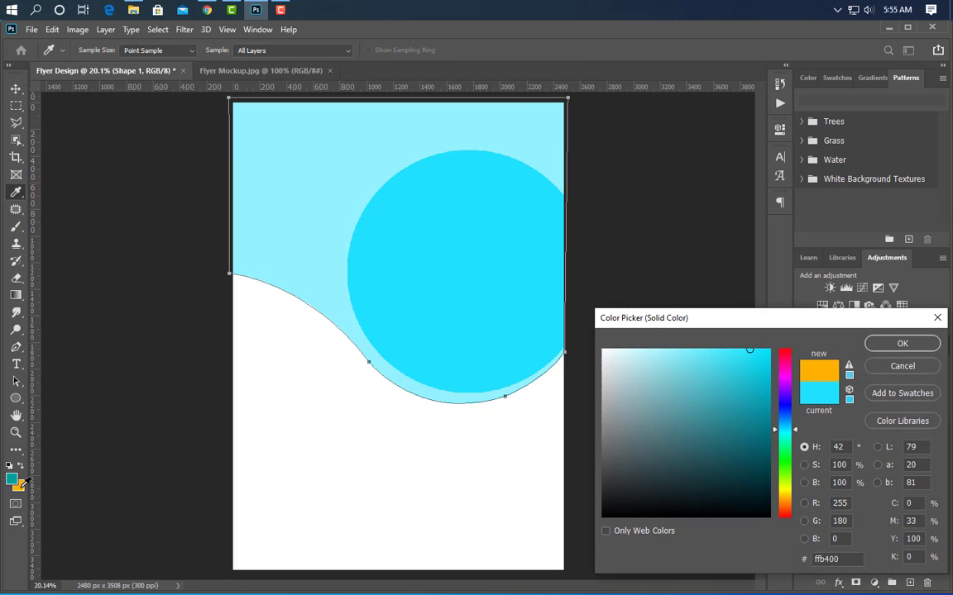
pyautogui.click(900, 344)
# - Set the orange wave shape's opacity to 100% and place its layer beneath the circle's layer
pyautogui.click(941, 387)
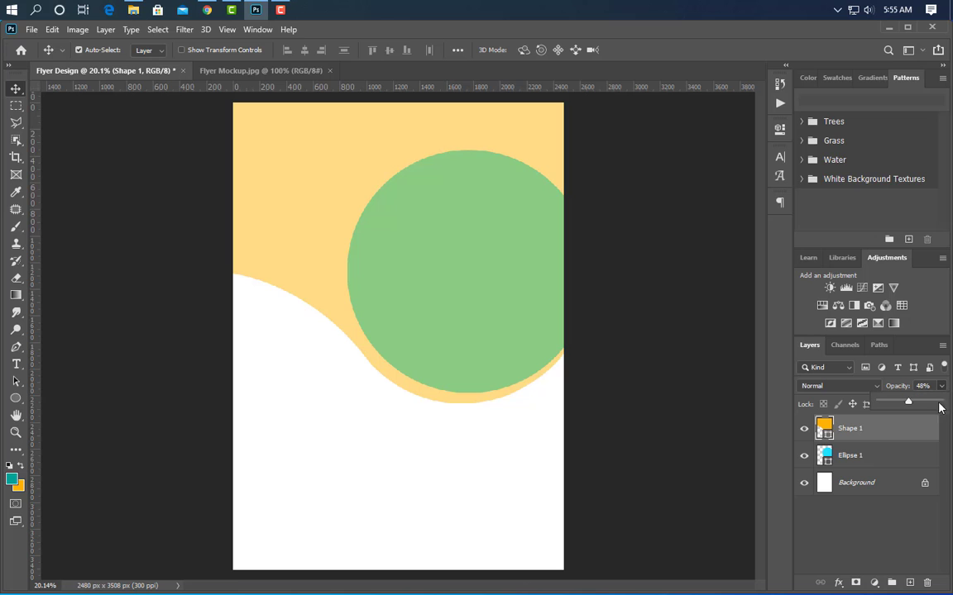
pyautogui.moveTo(908, 404); pyautogui.dragTo(939, 402)
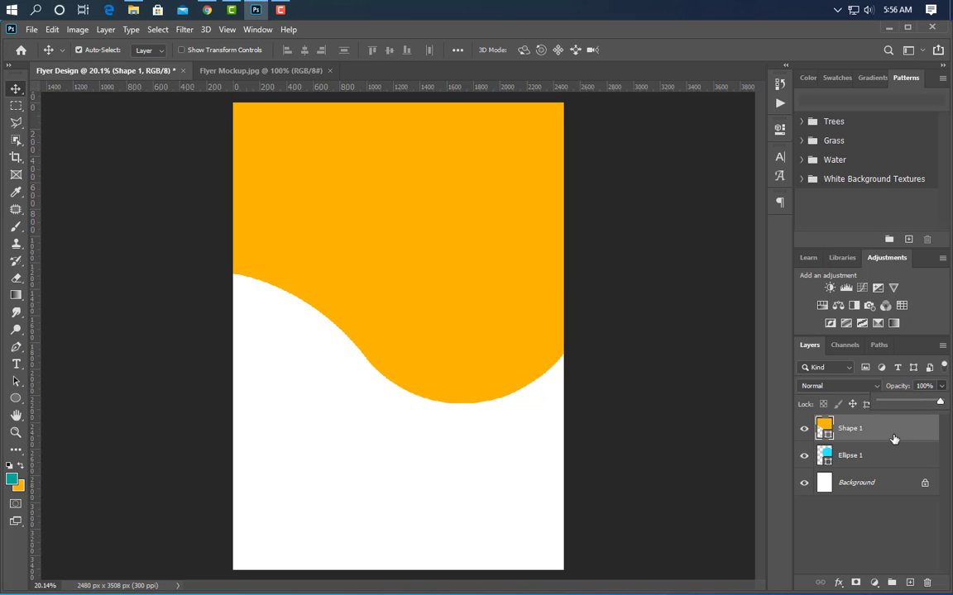
pyautogui.moveTo(893, 438); pyautogui.dragTo(893, 467)
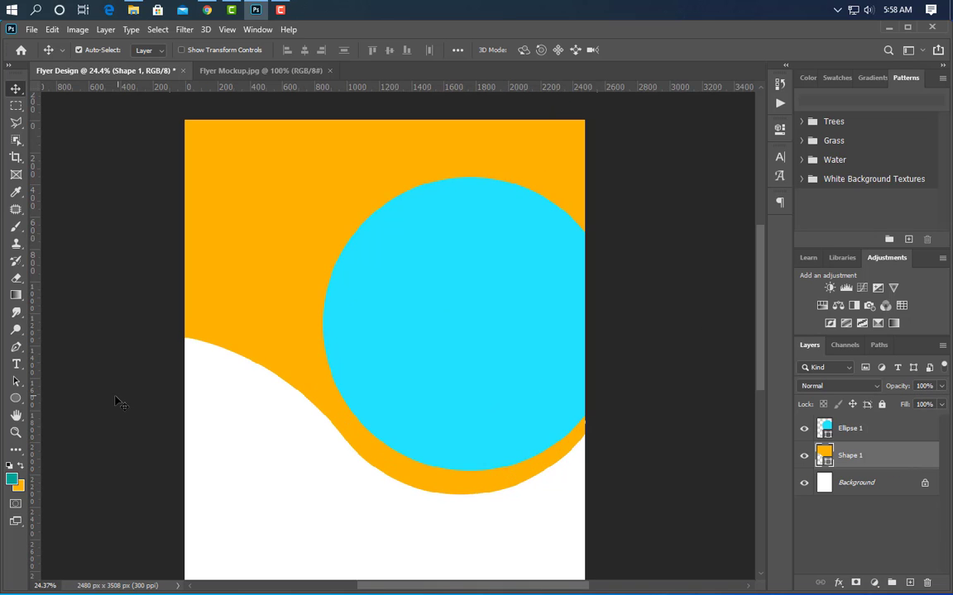
# - Add a new empty layer directly above the orange wave shape and clear any selection
pyautogui.click(16, 347)
pyautogui.scroll(1, 446, 107)
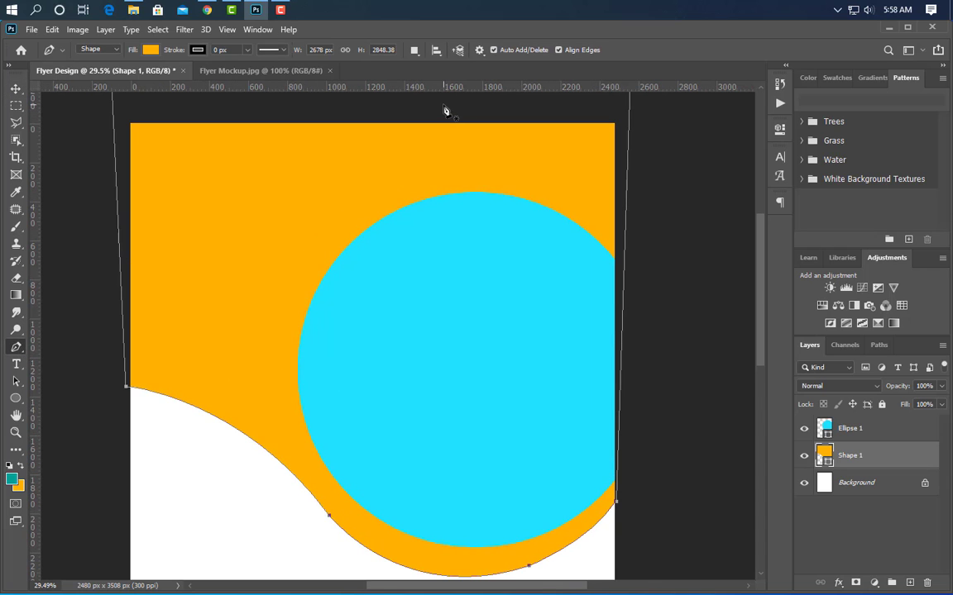
pyautogui.click(903, 436)
pyautogui.click(902, 454)
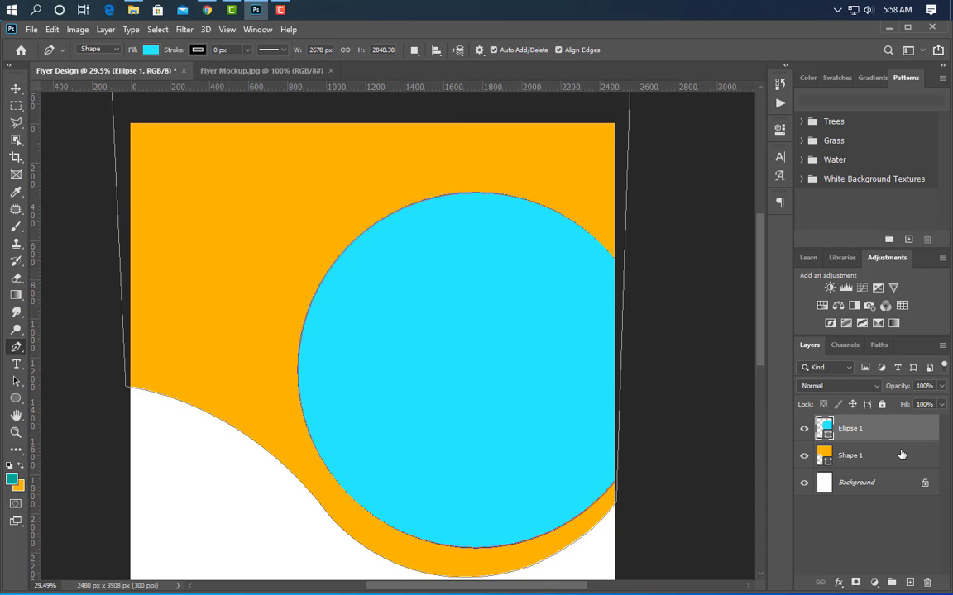
pyautogui.keyDown('ctrl'); pyautogui.click(825, 455); pyautogui.keyUp('ctrl')
pyautogui.click(909, 583)
pyautogui.hotkey('ctrl', 'd')
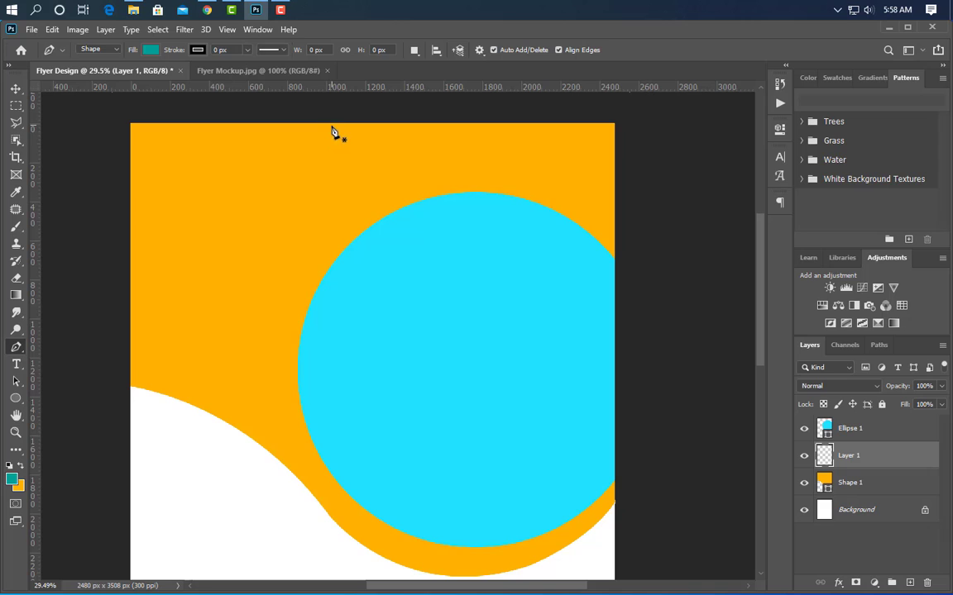
# - Start a teal Pen shape at the page's top edge and curve it down around the circle's left side to its underside
pyautogui.click(327, 123)
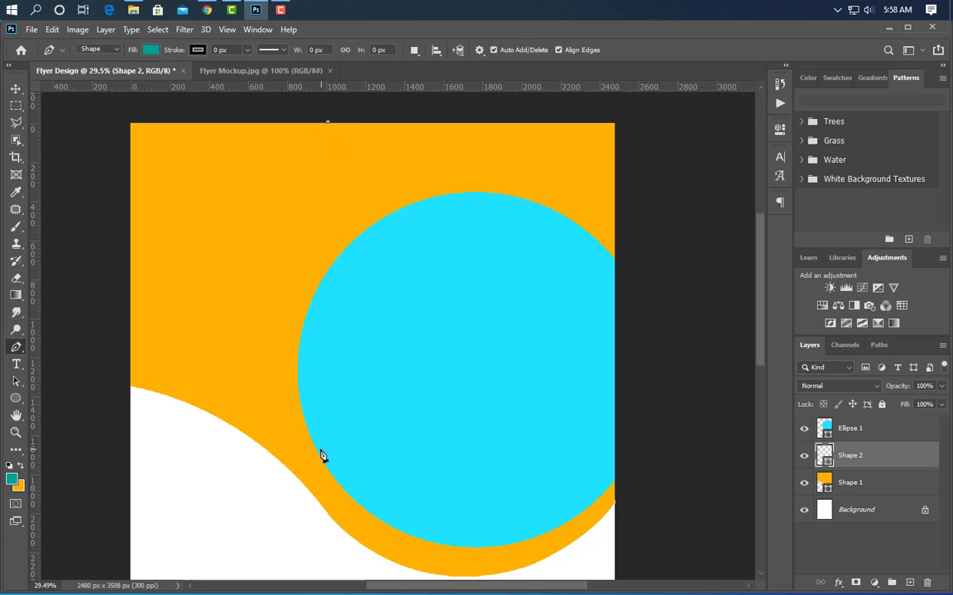
pyautogui.moveTo(315, 449); pyautogui.dragTo(394, 580)
pyautogui.press('alt')
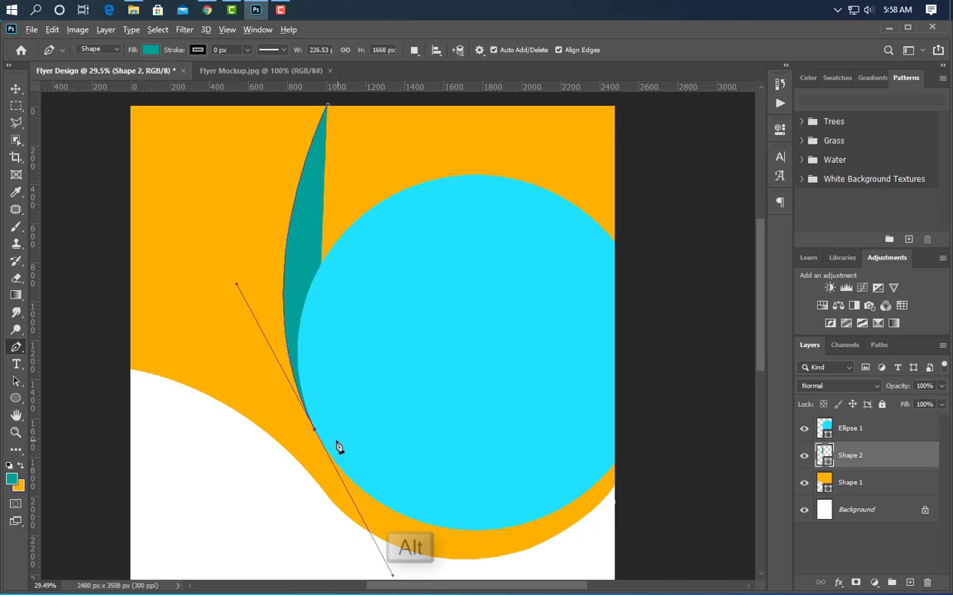
pyautogui.keyDown('alt'); pyautogui.click(315, 438); pyautogui.keyUp('alt')
pyautogui.scroll(3, 388, 521)
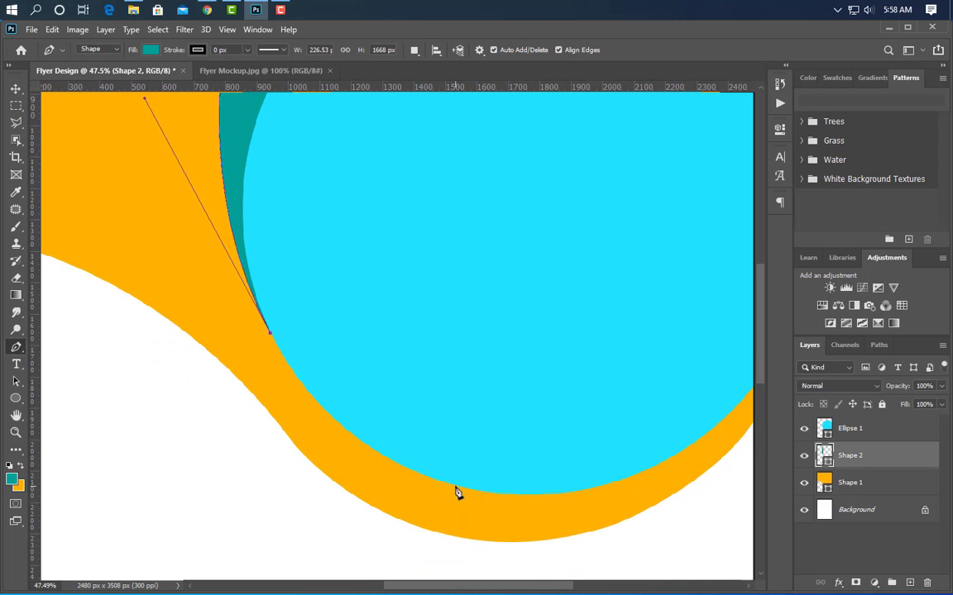
pyautogui.moveTo(455, 487); pyautogui.dragTo(584, 523)
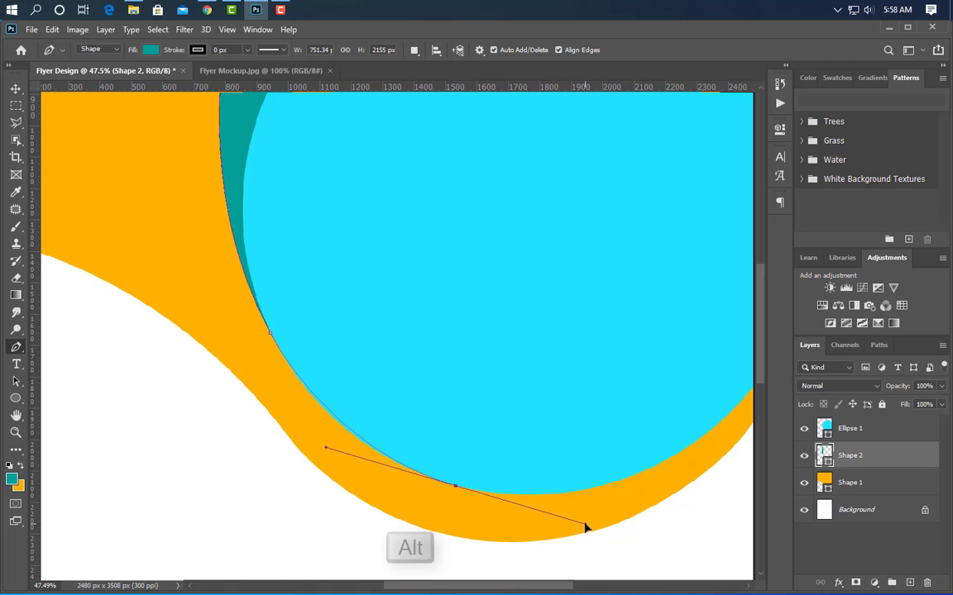
pyautogui.keyDown('alt'); pyautogui.click(456, 488); pyautogui.keyUp('alt')
# - Curve the teal path back just above the orange wave's lower boundary to the page's left edge, removing the outgoing handles
pyautogui.scroll(-2, 478, 513)
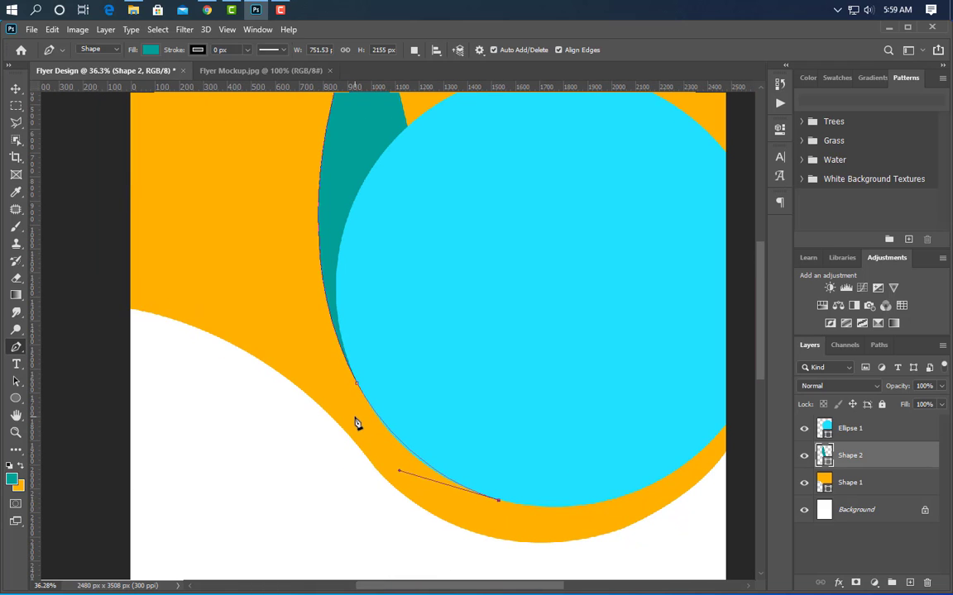
pyautogui.moveTo(346, 401); pyautogui.dragTo(299, 354)
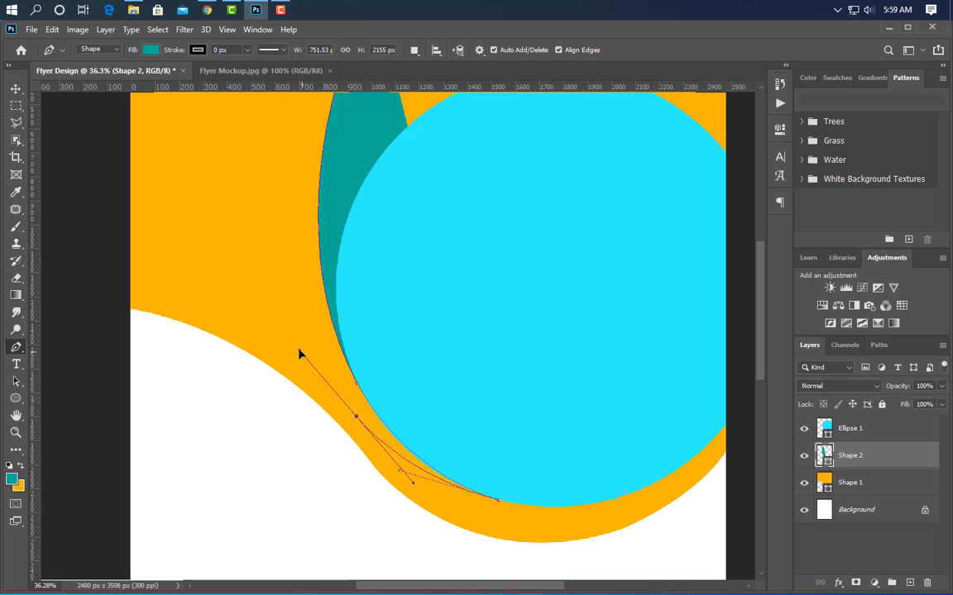
pyautogui.keyDown('alt'); pyautogui.click(356, 417); pyautogui.keyUp('alt')
pyautogui.scroll(-1, 466, 424)
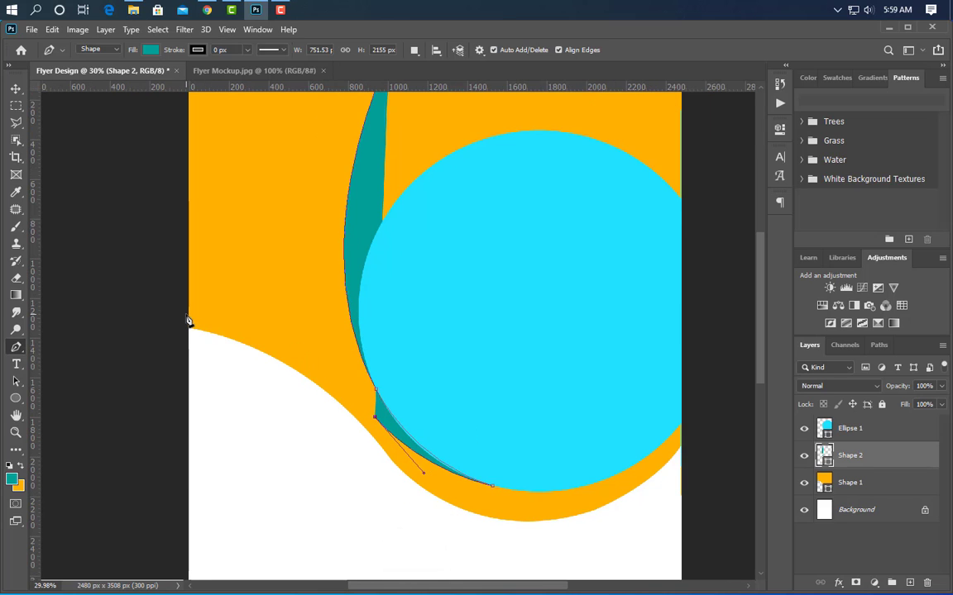
pyautogui.moveTo(188, 309); pyautogui.dragTo(68, 291)
pyautogui.scroll(-2, 245, 398)
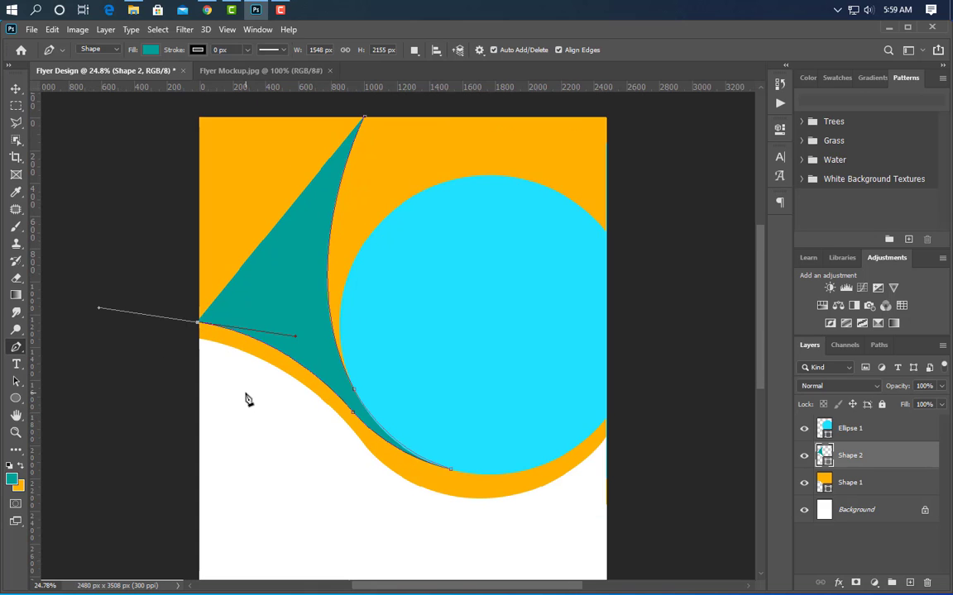
pyautogui.keyDown('alt'); pyautogui.click(203, 331); pyautogui.keyUp('alt')
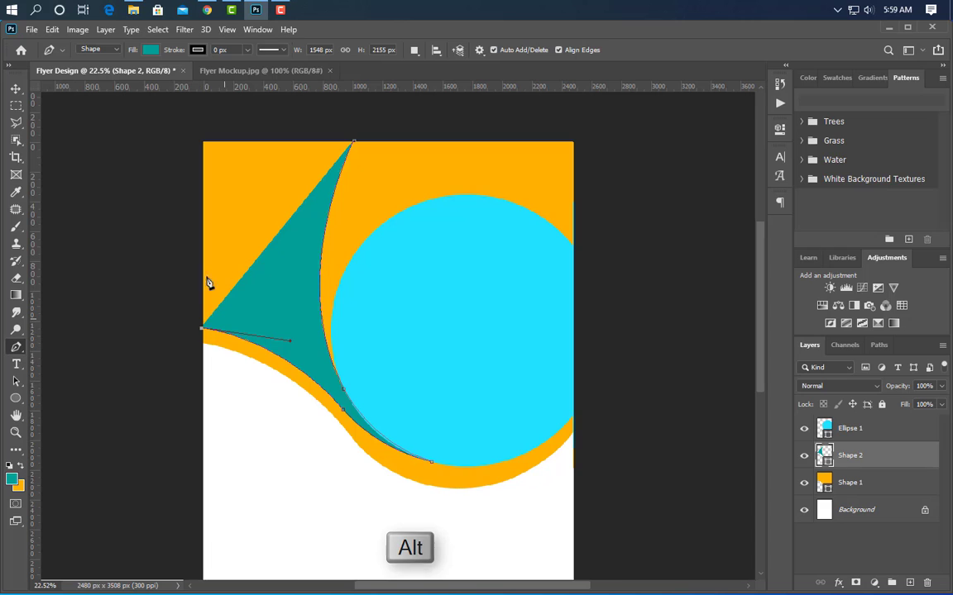
# - Close the teal shape around the page's top-left corner and add a new empty layer above it
pyautogui.click(198, 143)
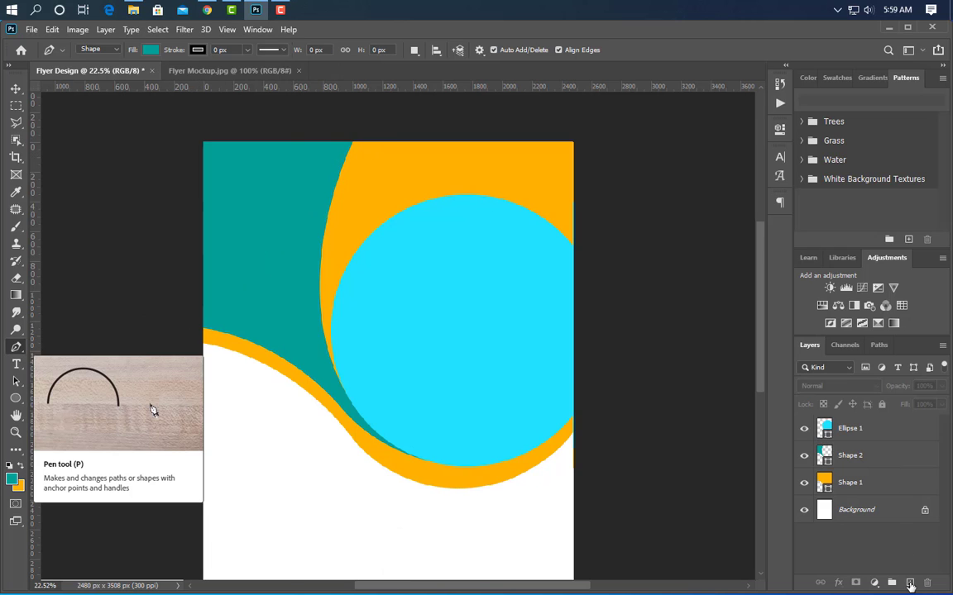
pyautogui.click(910, 584)
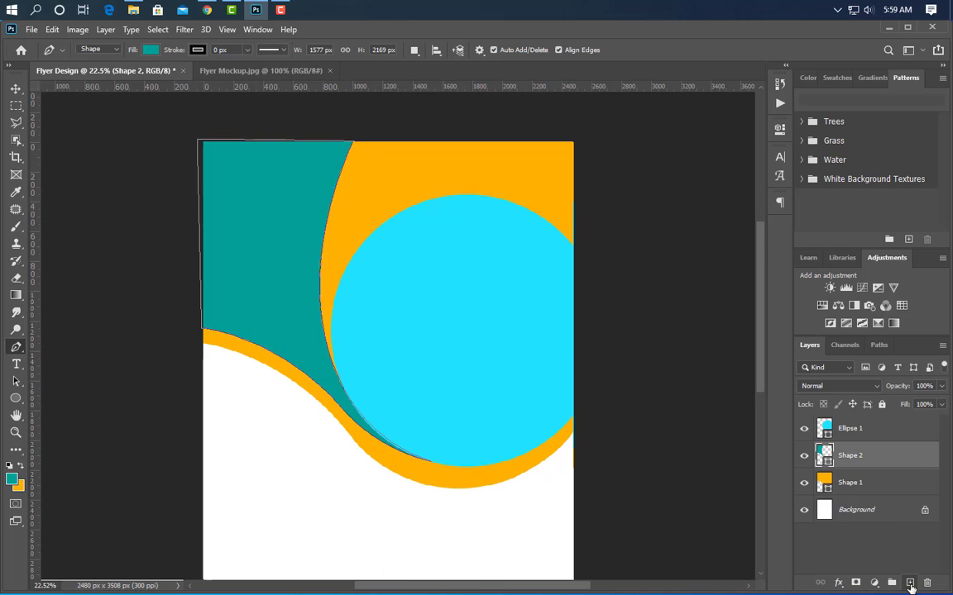
# - Draw a closed straight-sided Pen shape about 1983 x 1973 px behind the circle, running down its left side and past the page's right and top edges
pyautogui.click(317, 111)
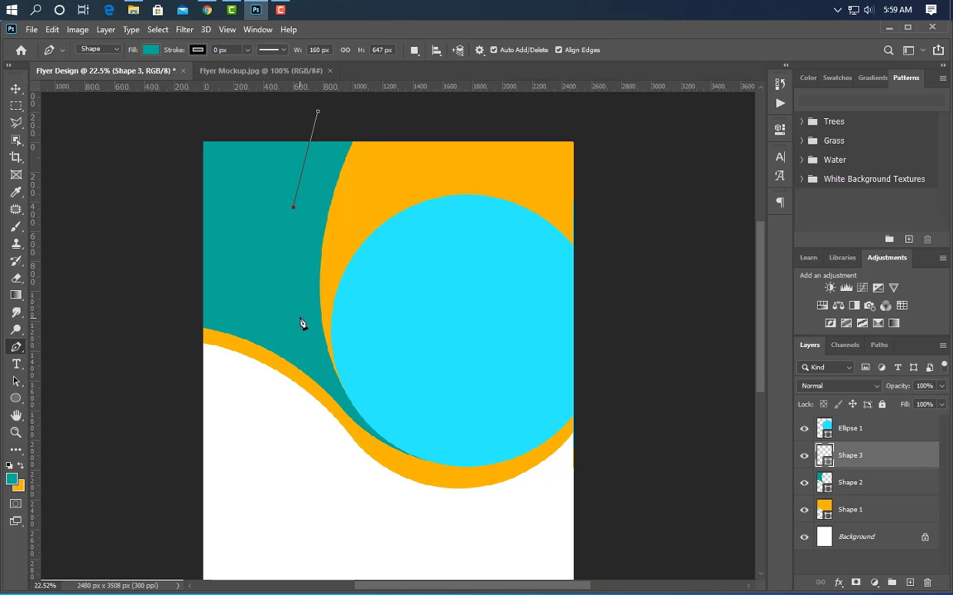
pyautogui.click(347, 405)
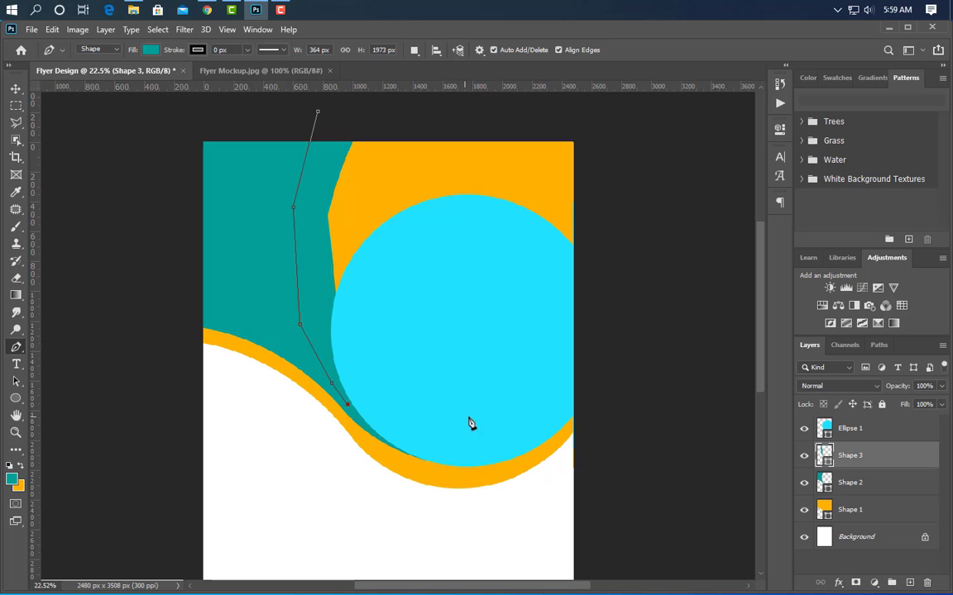
pyautogui.click(583, 398)
pyautogui.click(589, 135)
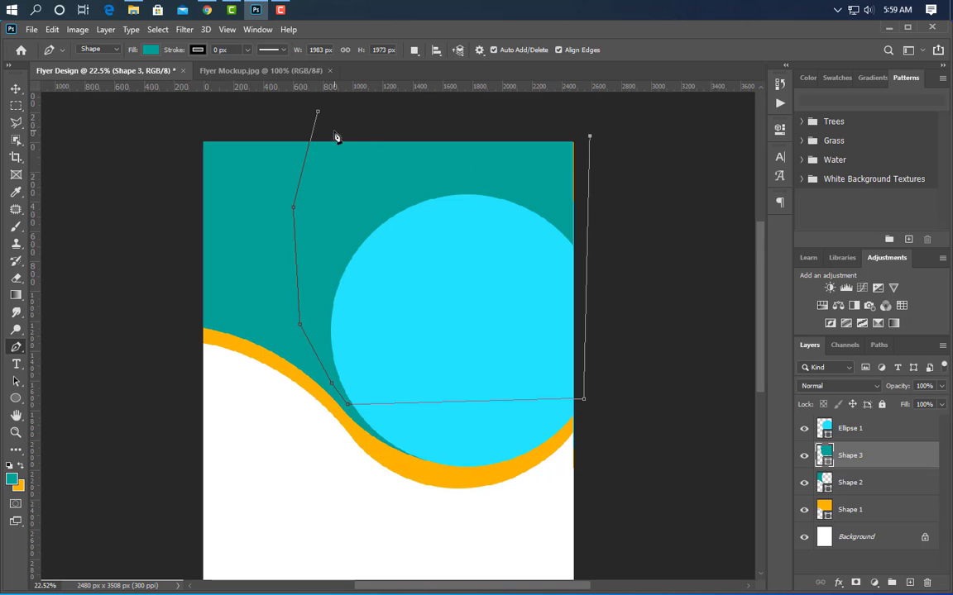
pyautogui.click(318, 112)
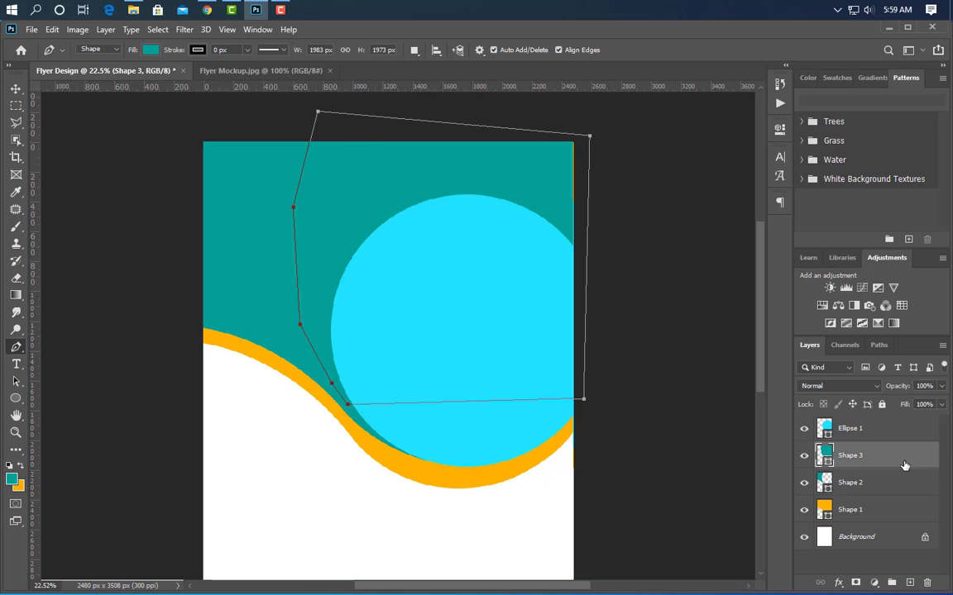
# - Place the new angular shape's layer beneath the curved teal shape and fill it with dark teal 016f6b
pyautogui.moveTo(904, 465); pyautogui.dragTo(841, 491)
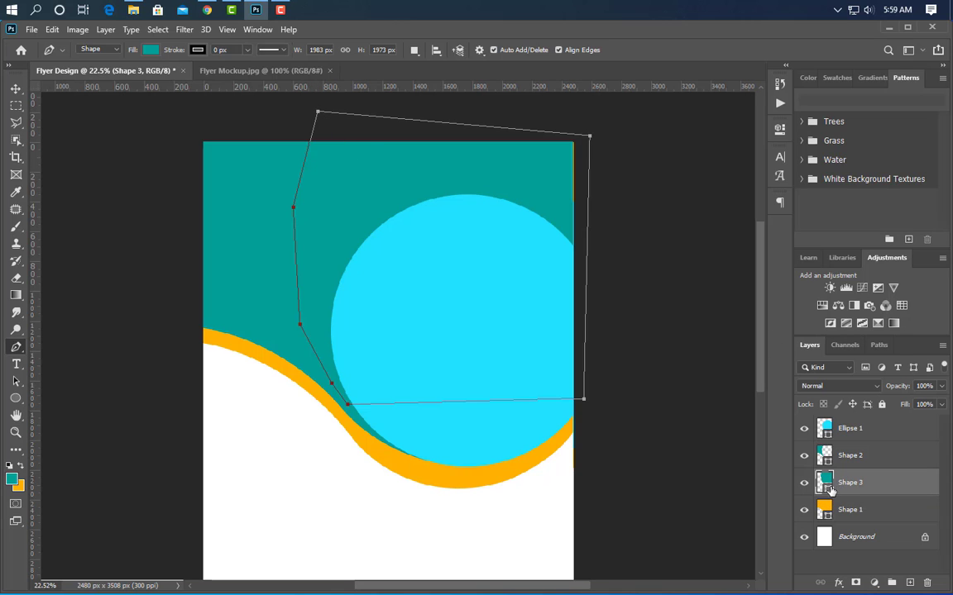
pyautogui.doubleClick(827, 486)
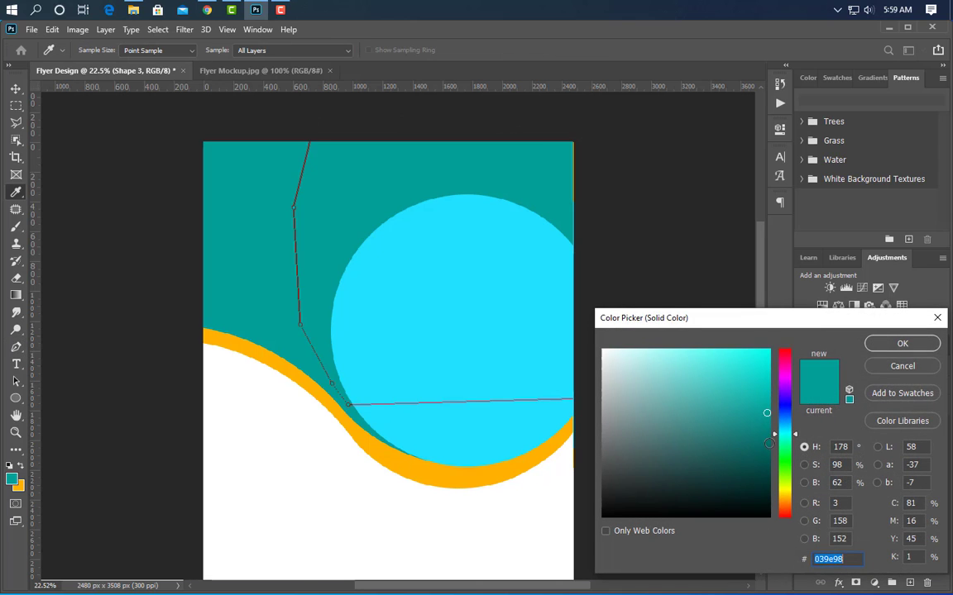
pyautogui.click(768, 444)
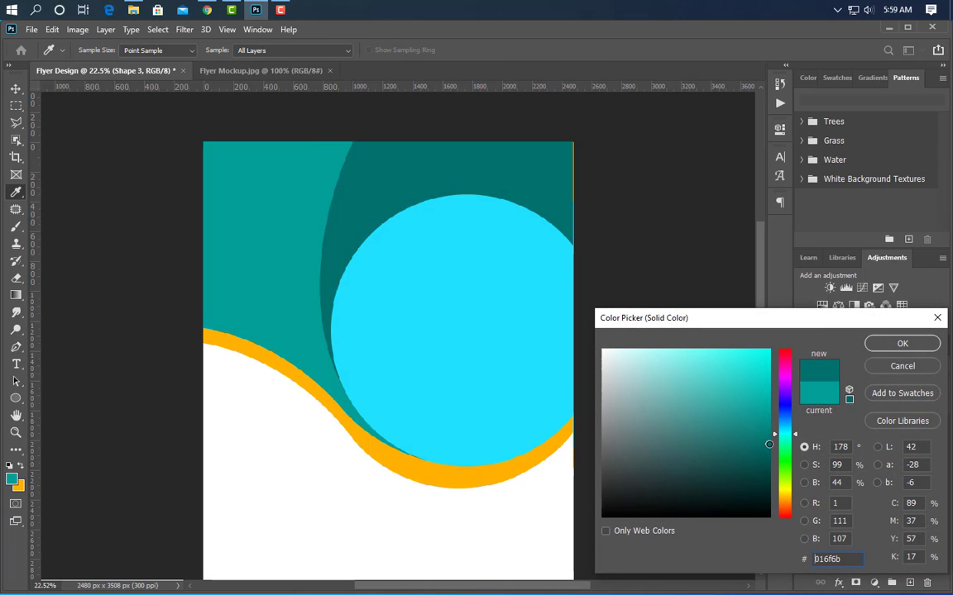
pyautogui.click(902, 344)
pyautogui.click(16, 89)
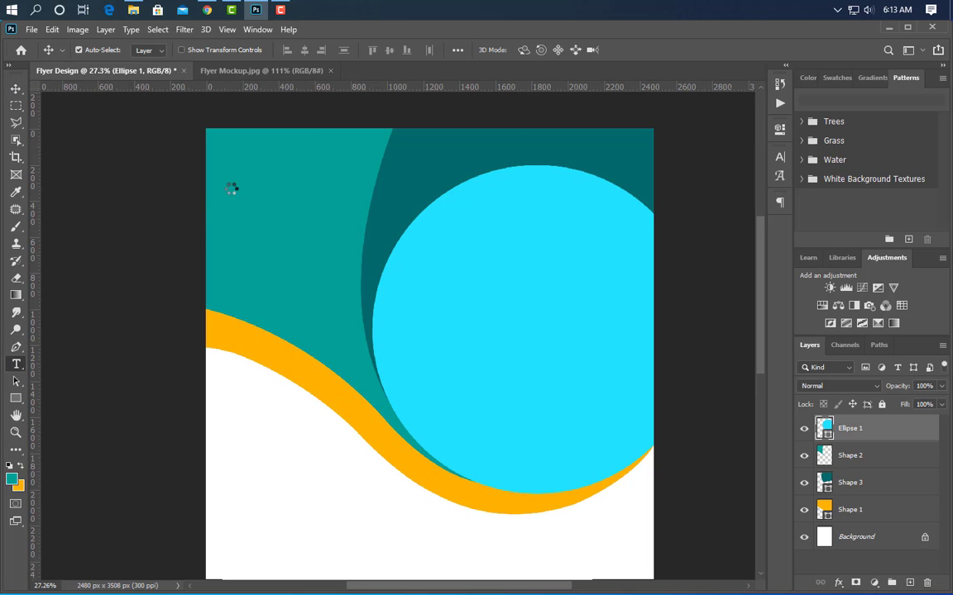
# - Add the title text FLYER on a new layer in the upper-left teal area of the page
pyautogui.click(911, 583)
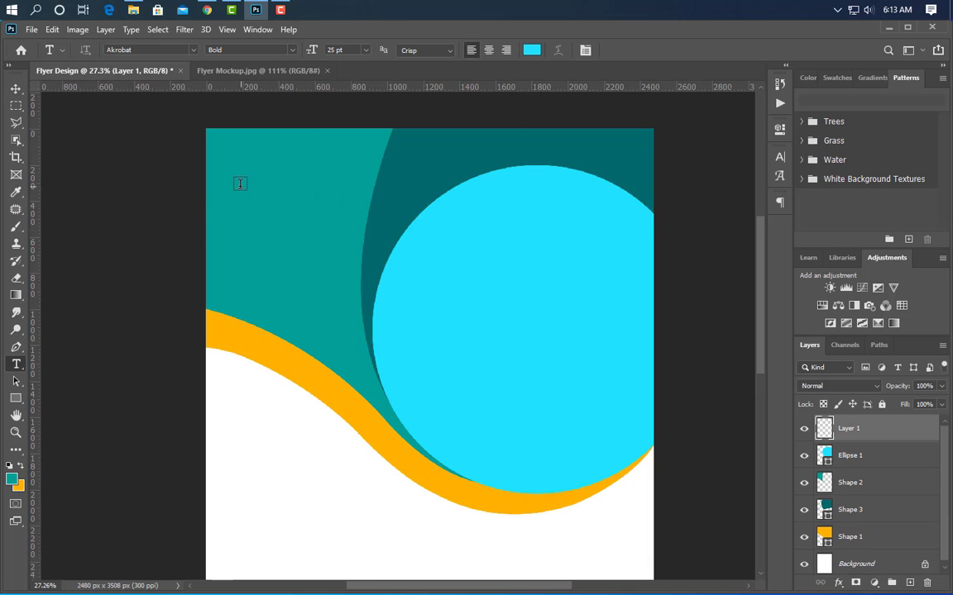
pyautogui.write('FLYER')
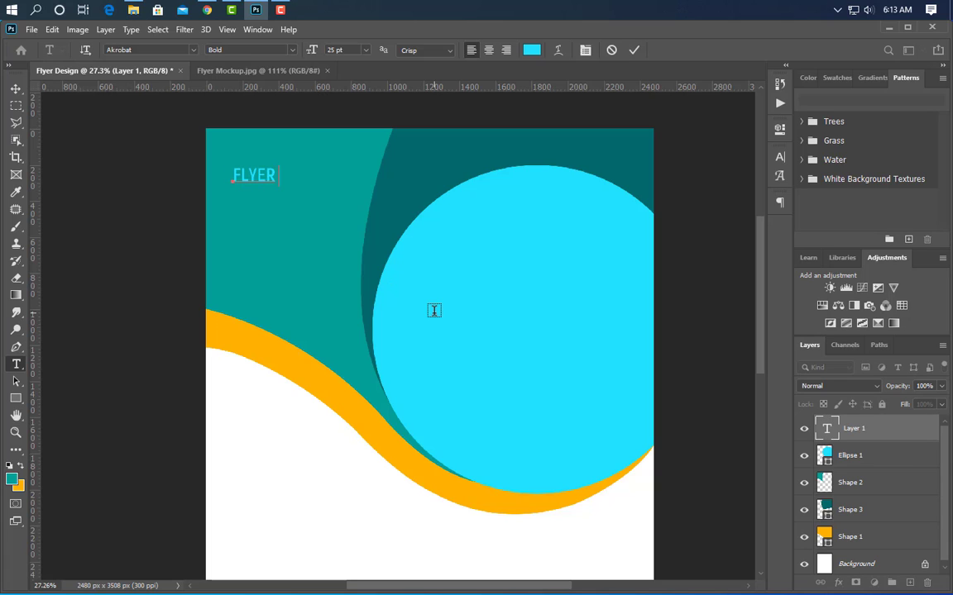
pyautogui.click(633, 50)
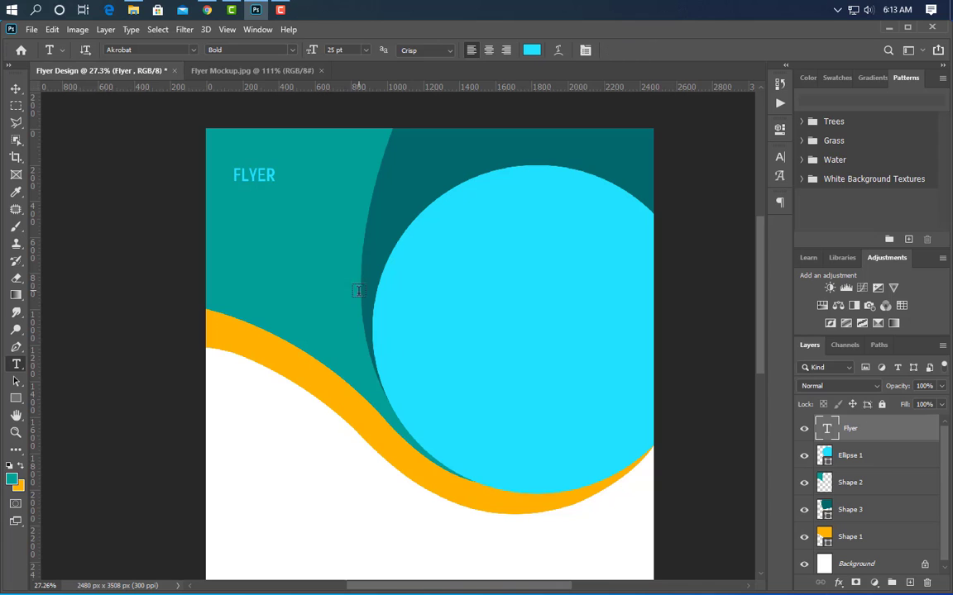
# - Set the FLYER title's colour to white (ffffff) and its font style to ExtraBold
pyautogui.click(780, 175)
pyautogui.click(744, 233)
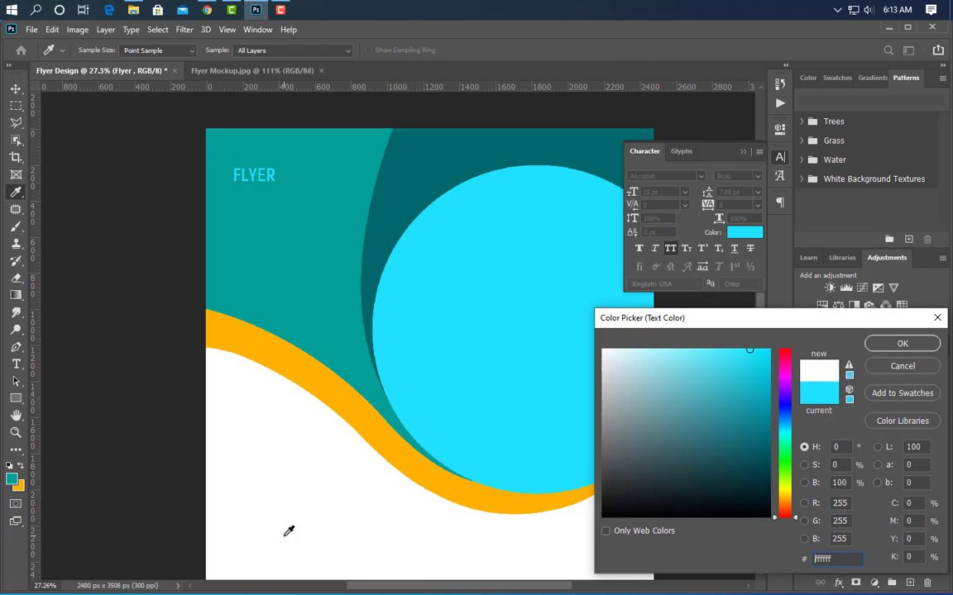
pyautogui.click(287, 526)
pyautogui.click(893, 346)
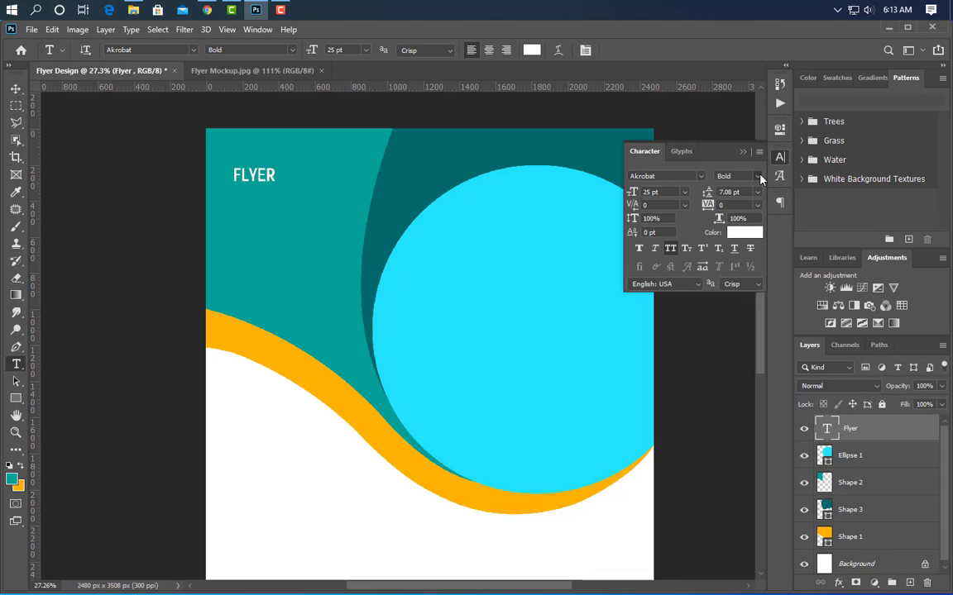
pyautogui.click(738, 176)
pyautogui.click(746, 252)
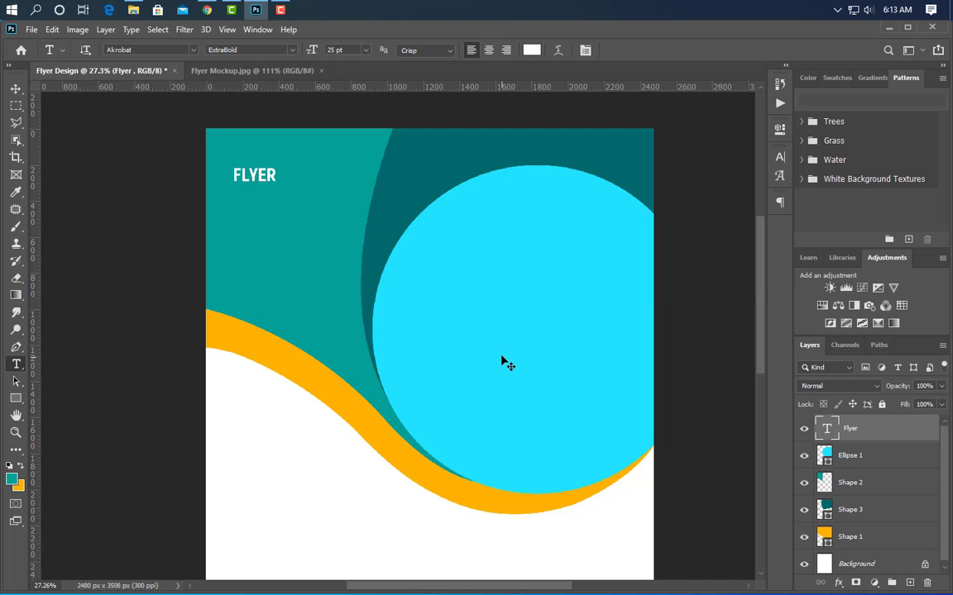
# - Scale the FLYER title up to about 65.2 pt with Free Transform
pyautogui.hotkey('ctrl', 't')
pyautogui.moveTo(273, 181); pyautogui.dragTo(353, 208)
pyautogui.click(657, 51)
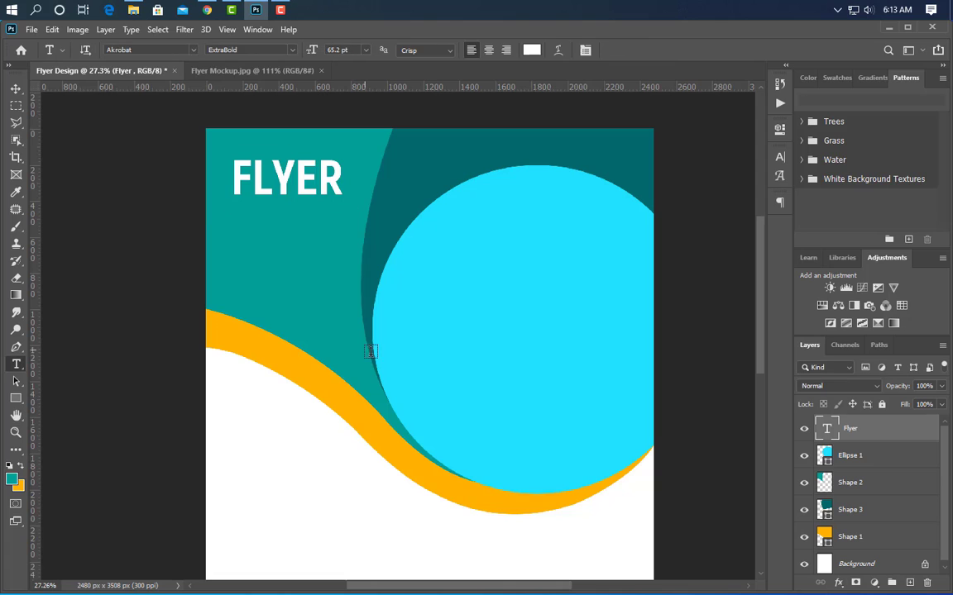
# - Add the text line DESIGN PSD beneath the FLYER title and scale it up to about 156%
pyautogui.click(234, 219)
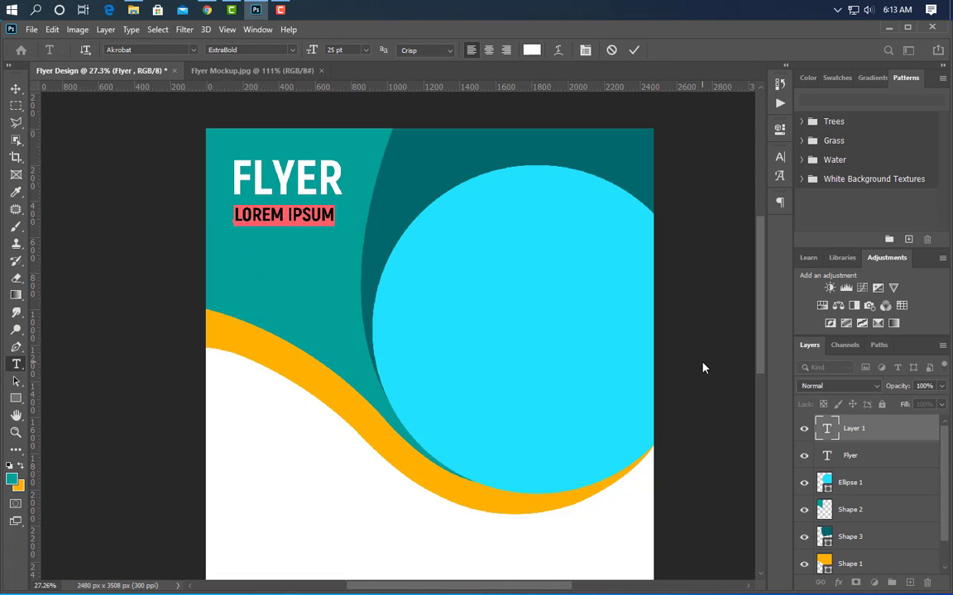
pyautogui.write('DESIGN PSD')
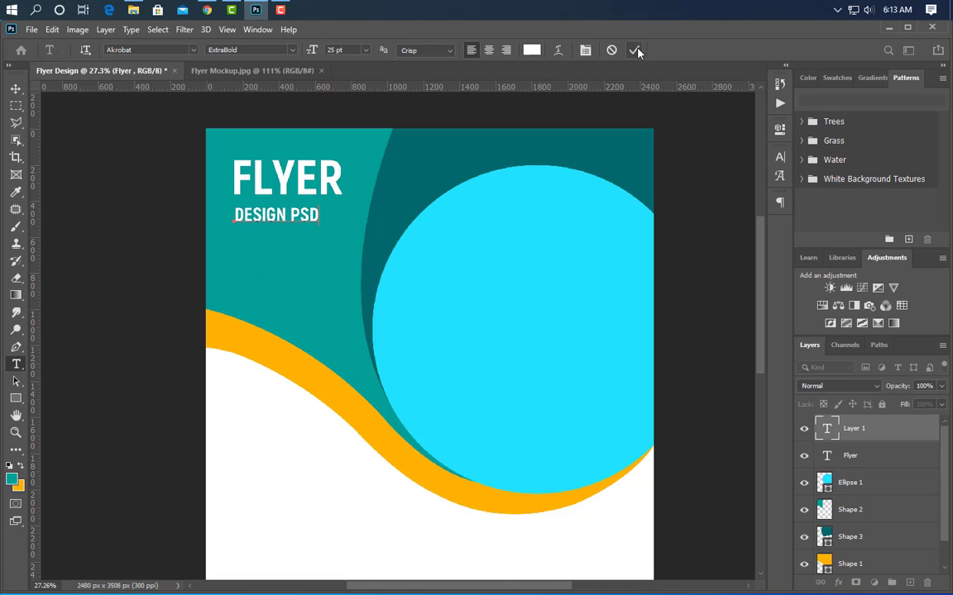
pyautogui.click(634, 50)
pyautogui.hotkey('ctrl', 't')
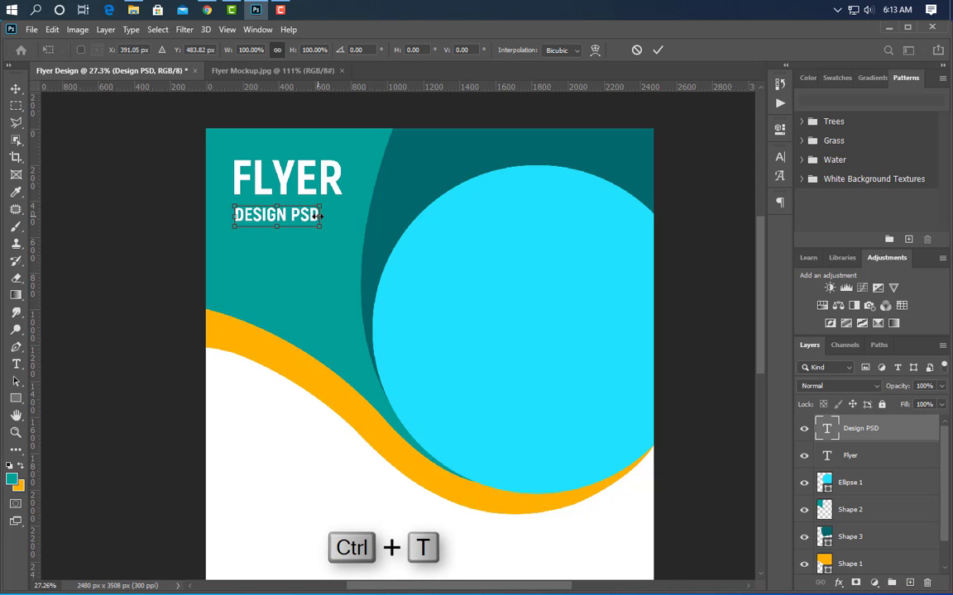
pyautogui.moveTo(318, 216); pyautogui.dragTo(362, 216)
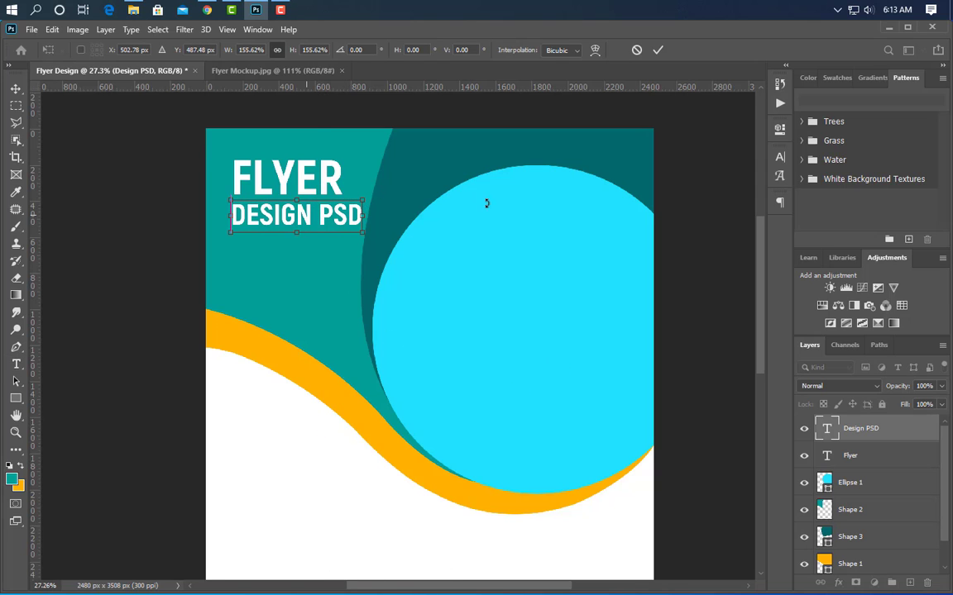
pyautogui.click(661, 50)
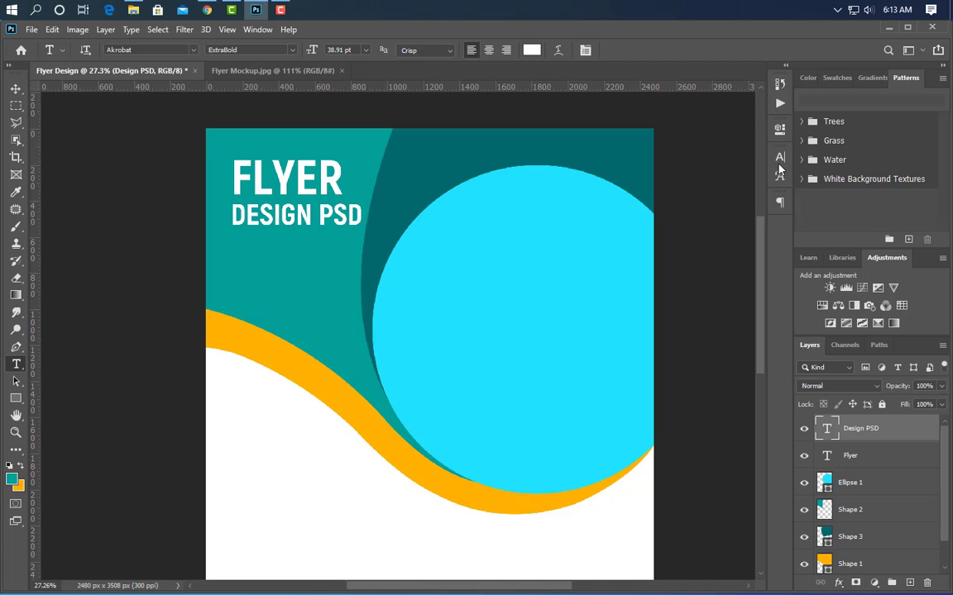
# - Set the DESIGN PSD line's font style to Bold and select both text layers
pyautogui.click(779, 160)
pyautogui.click(738, 176)
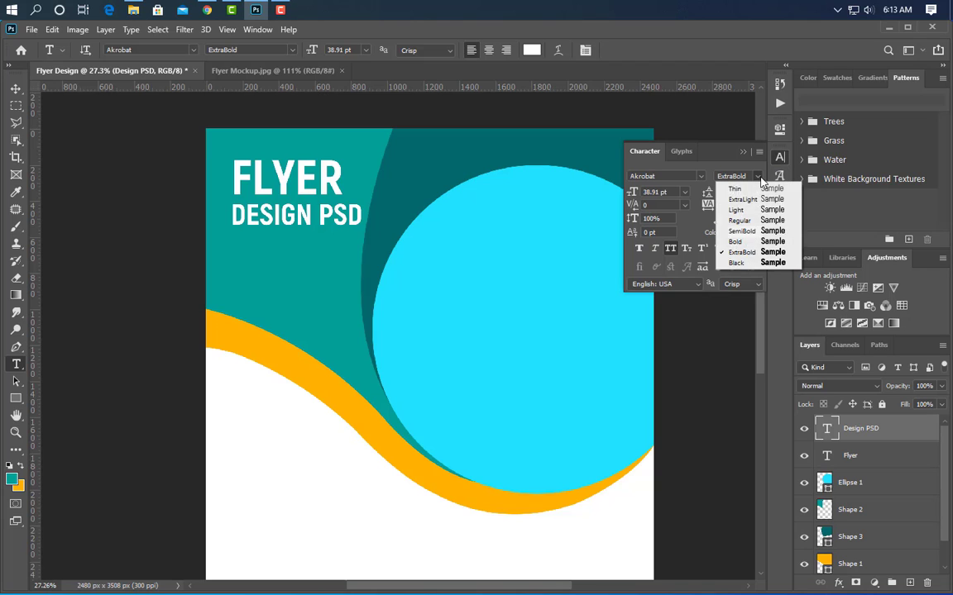
pyautogui.click(735, 241)
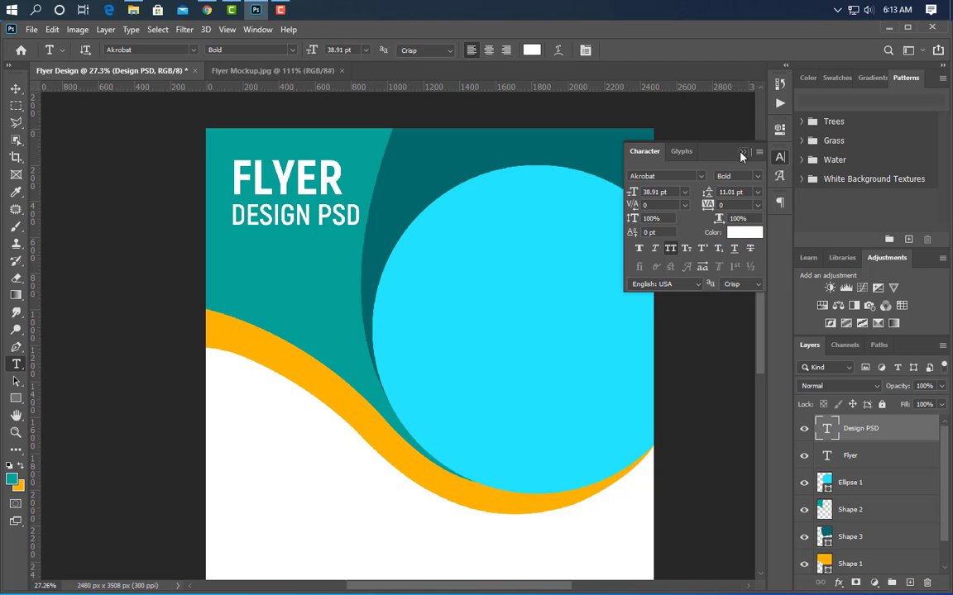
pyautogui.click(742, 154)
pyautogui.press('v')
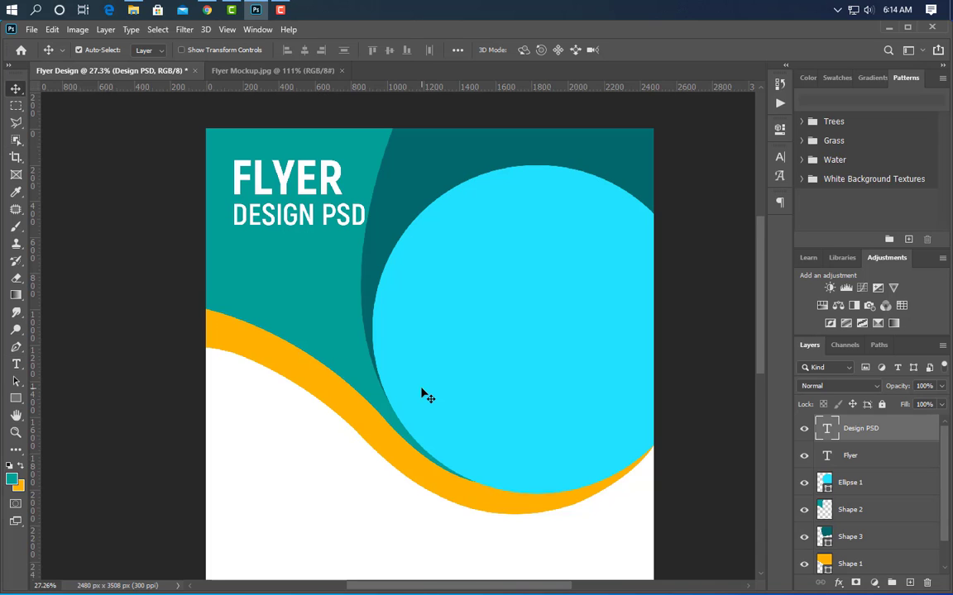
pyautogui.hotkey('alt', 'shift', '[')
pyautogui.scroll(-1, 422, 389)
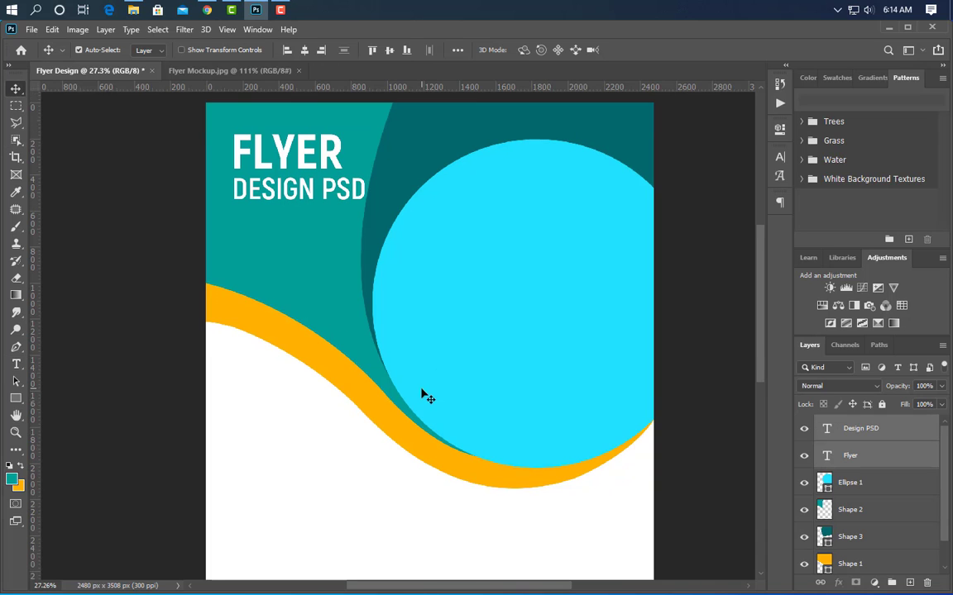
# - Draw a thin bar about 301 x 12 px beneath the DESIGN PSD line and fill it with the wave's orange, ffb400
pyautogui.click(13, 399)
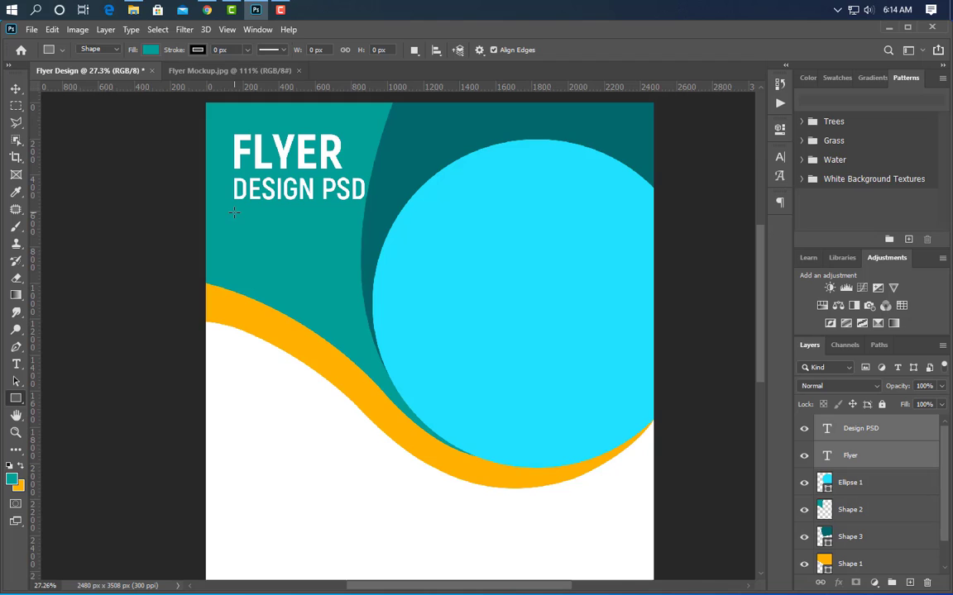
pyautogui.moveTo(234, 213); pyautogui.dragTo(288, 213)
pyautogui.click(761, 143)
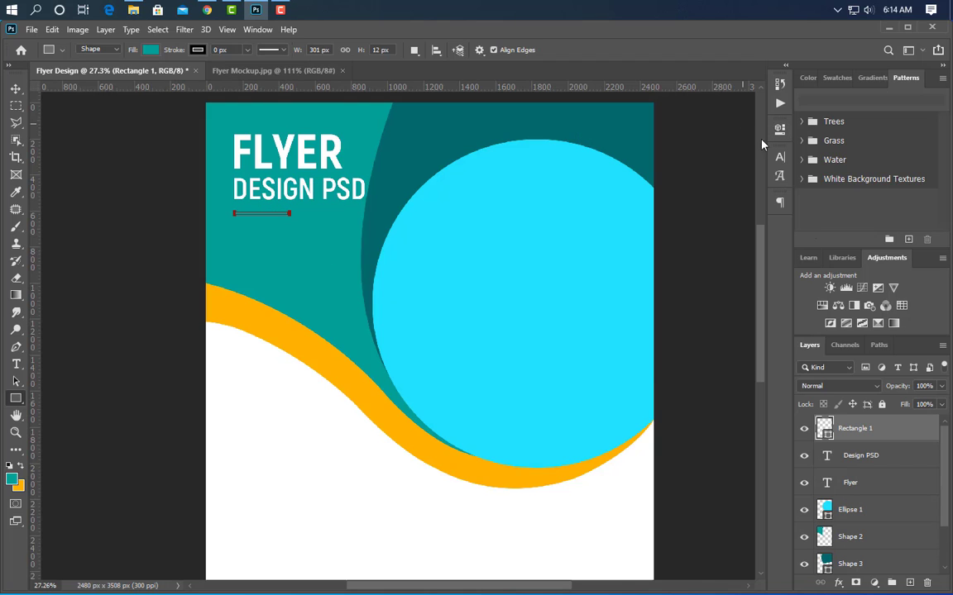
pyautogui.doubleClick(828, 438)
pyautogui.click(360, 374)
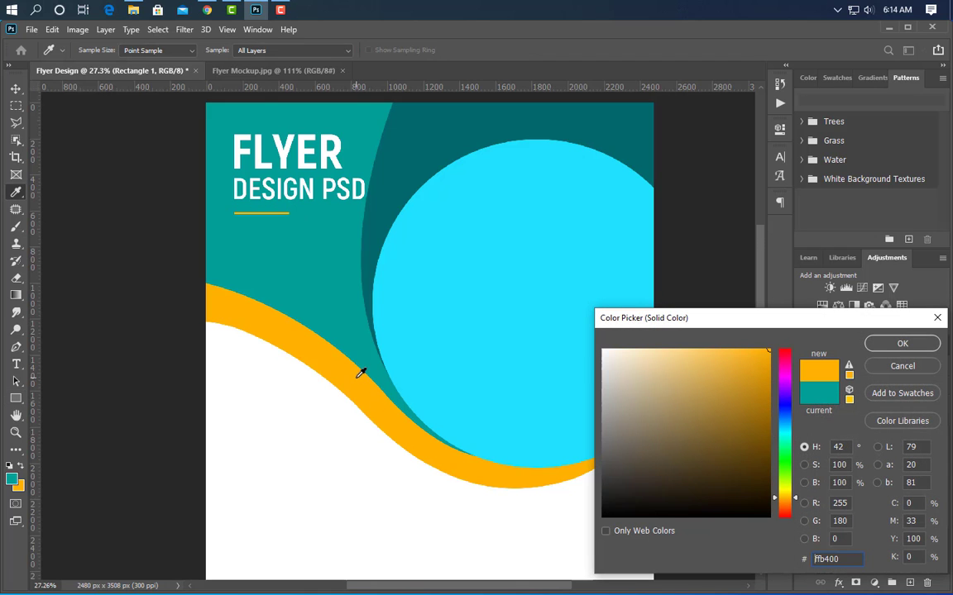
pyautogui.click(902, 343)
pyautogui.press('v')
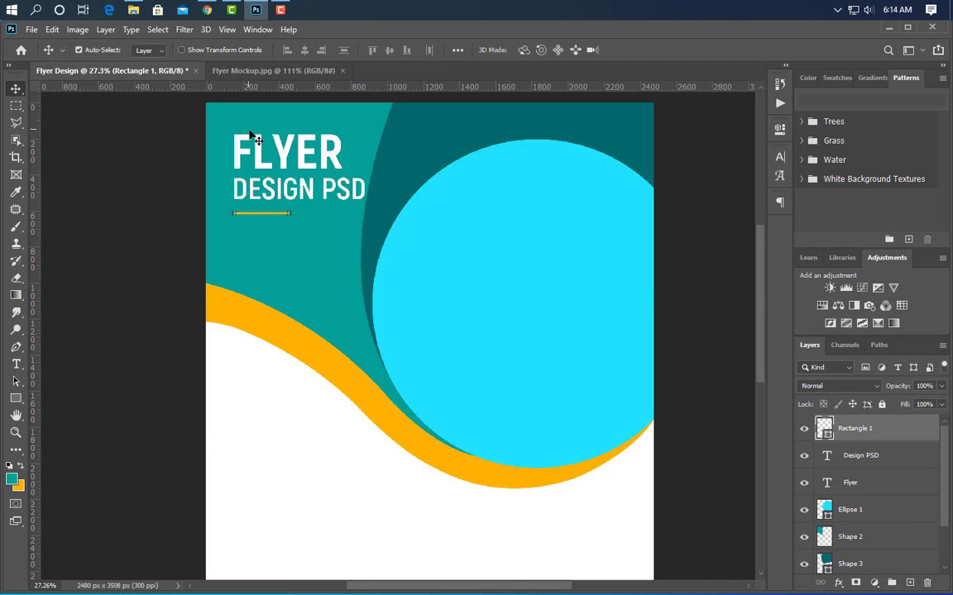
# - Duplicate the orange bar end to end on its right side and fill the copy with white (ffffff)
pyautogui.scroll(3, 257, 142)
pyautogui.moveTo(288, 319); pyautogui.dragTo(426, 329)
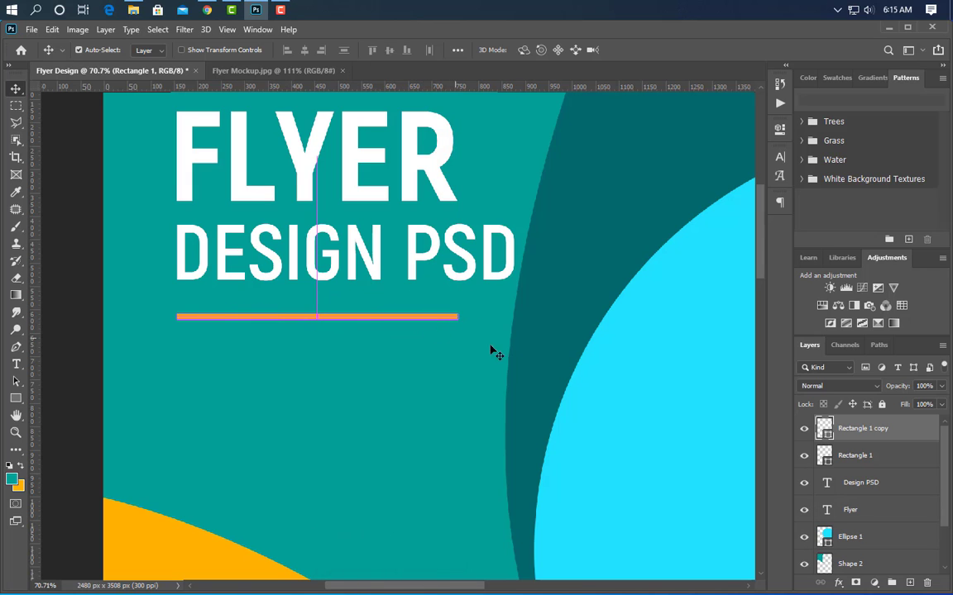
pyautogui.doubleClick(825, 434)
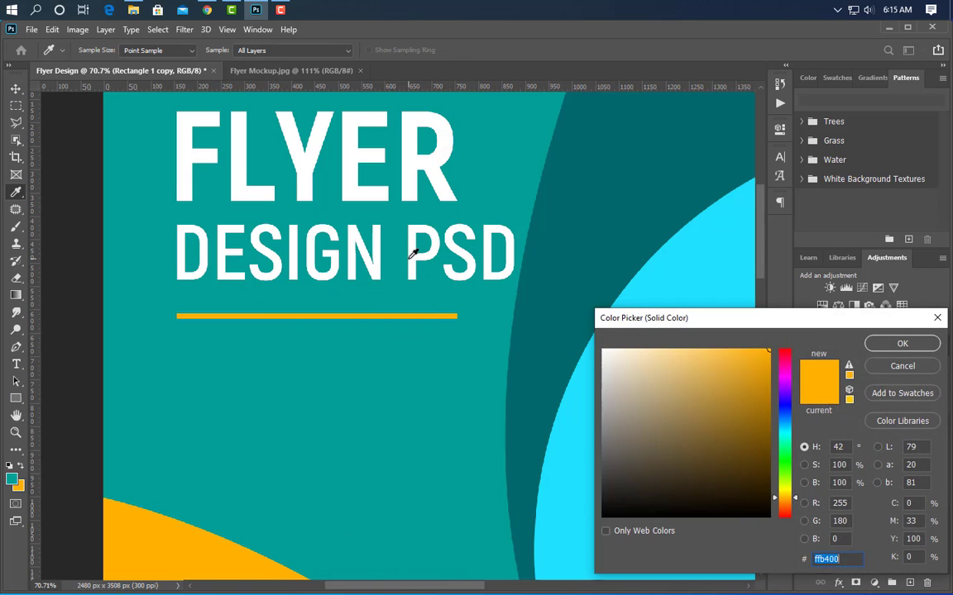
pyautogui.click(368, 234)
pyautogui.click(461, 249)
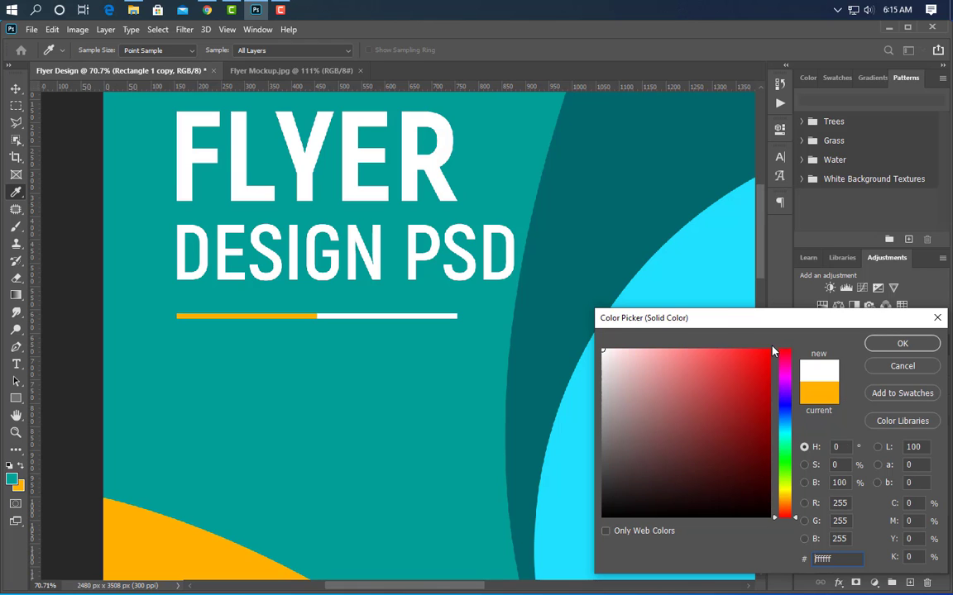
pyautogui.click(901, 343)
# - Stretch both accent bars together to about 118% width beneath the DESIGN PSD line and nudge them slightly upward
pyautogui.keyDown('shift'); pyautogui.click(882, 465); pyautogui.keyUp('shift')
pyautogui.hotkey('ctrl', 't')
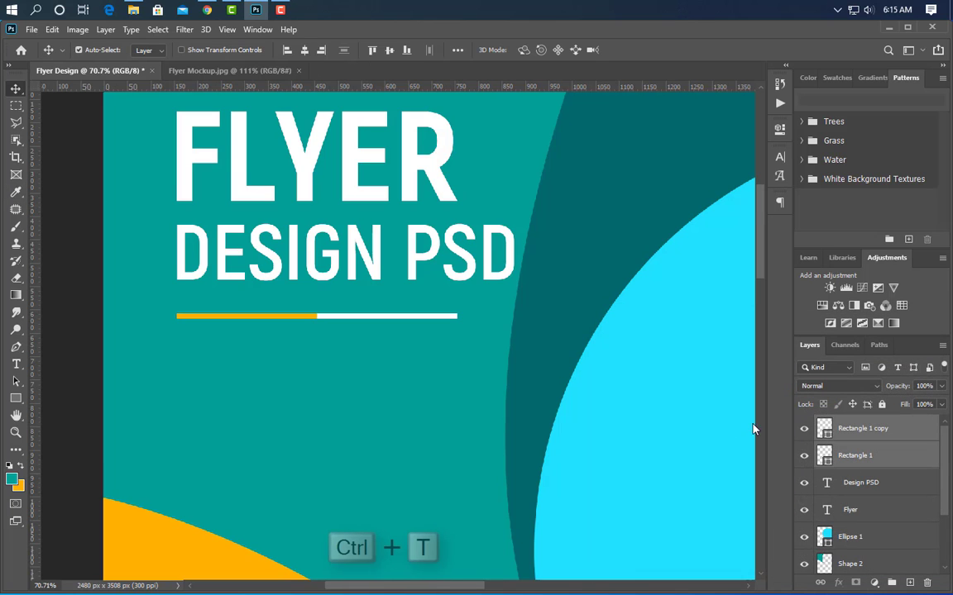
pyautogui.moveTo(460, 316); pyautogui.dragTo(509, 316)
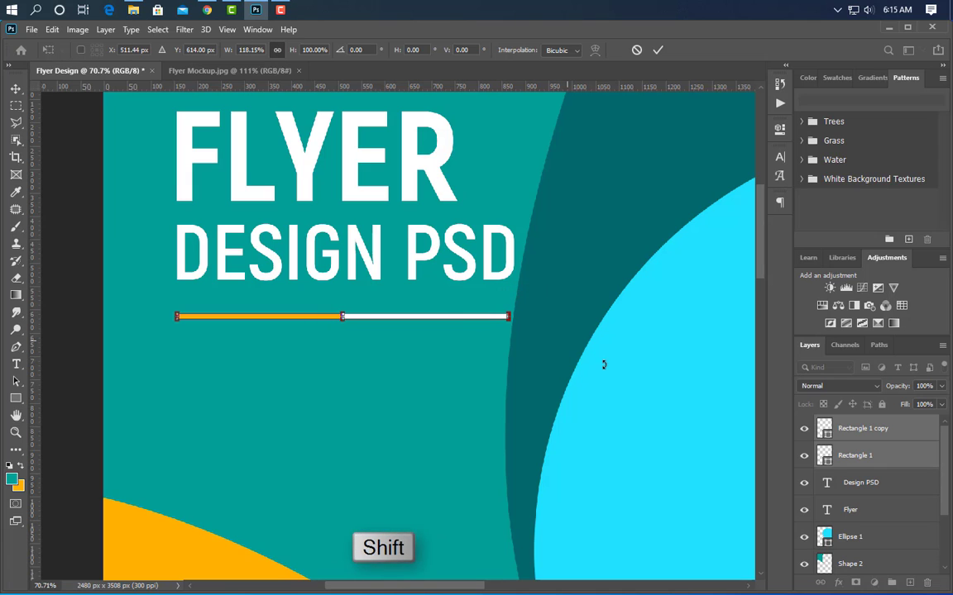
pyautogui.click(657, 50)
pyautogui.press('Up')
pyautogui.press('Up')
pyautogui.press('Up')
pyautogui.press('Up')
pyautogui.press('Up')
pyautogui.press('Up')
pyautogui.press('Up')
pyautogui.press('Up')
pyautogui.press('Up')
pyautogui.press('Up')
pyautogui.press('Up')
pyautogui.press('Up')
pyautogui.press('Up')
pyautogui.press('Up')
pyautogui.press('Up')
pyautogui.press('Up')
pyautogui.press('Up')
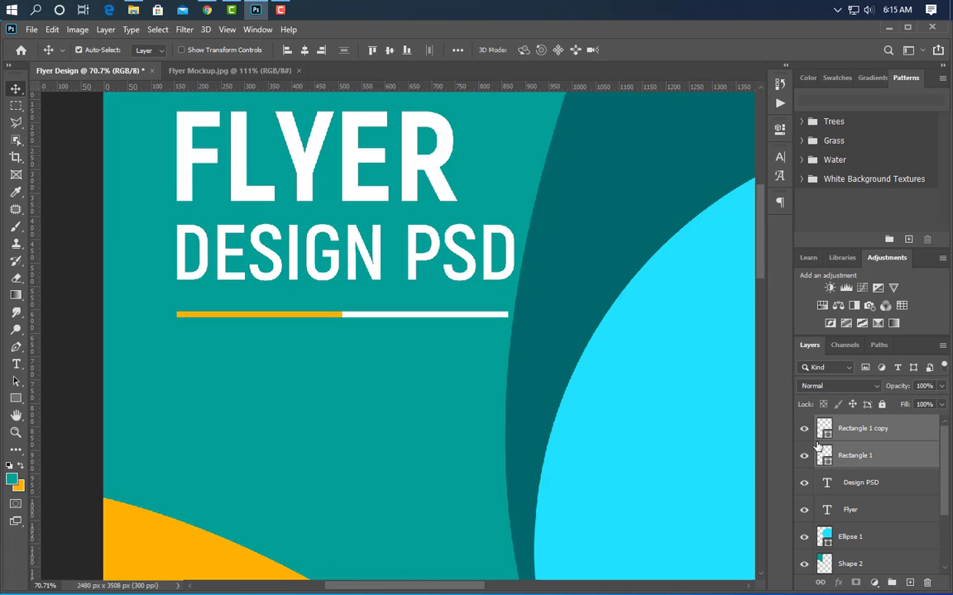
# - Place the SHOBUJ LOGO file from the desktop, scaled to about 26%, on the white area beneath the orange wave's left part
pyautogui.scroll(-14, 346, 472)
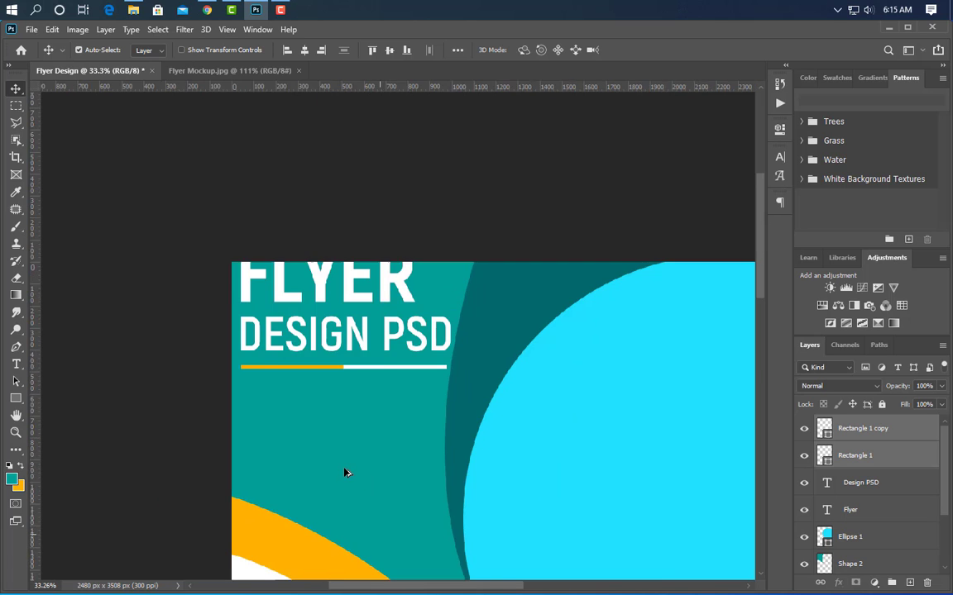
pyautogui.scroll(2, 424, 453)
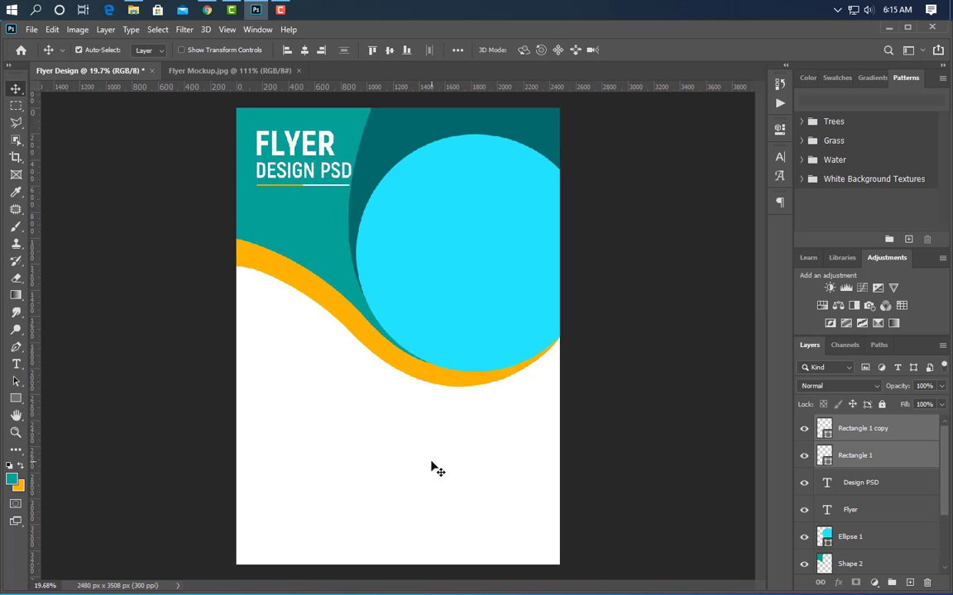
pyautogui.click(257, 10)
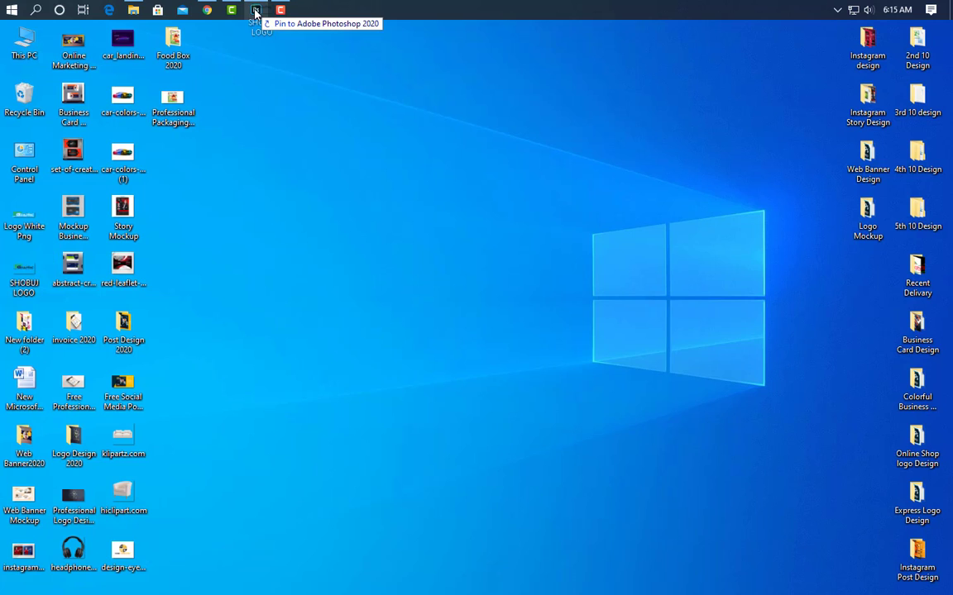
pyautogui.click(255, 10)
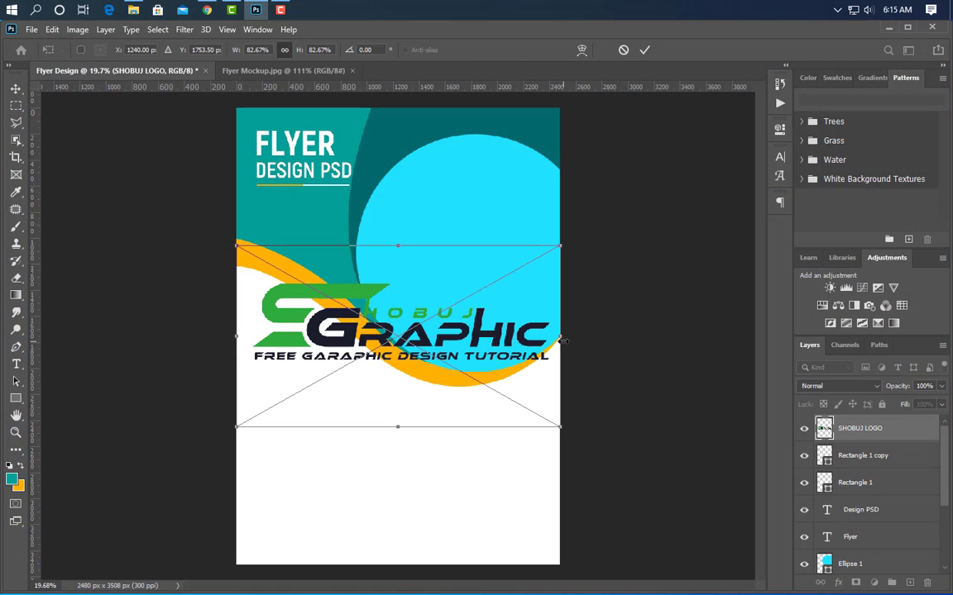
pyautogui.moveTo(563, 340); pyautogui.dragTo(350, 337)
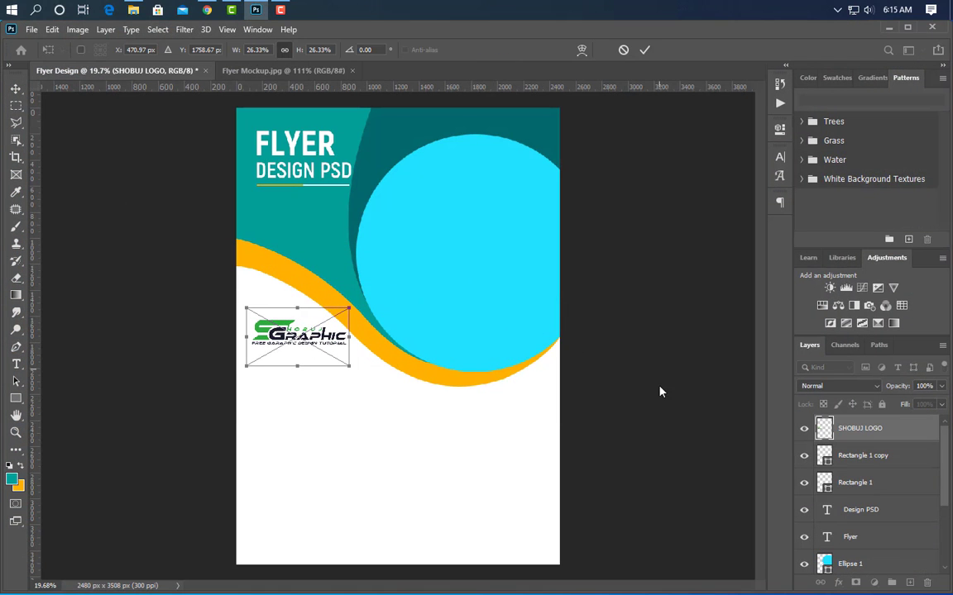
pyautogui.click(644, 49)
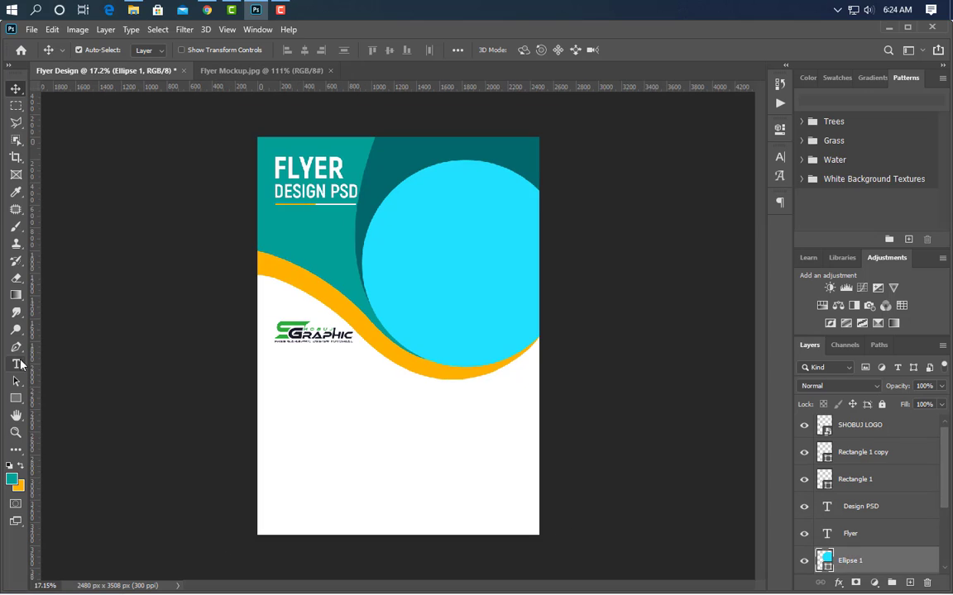
# - Draw a closed wavy footer shape about 2602 x 631 px across the flyer's bottom with the Pen tool, above the logo layer
pyautogui.click(15, 347)
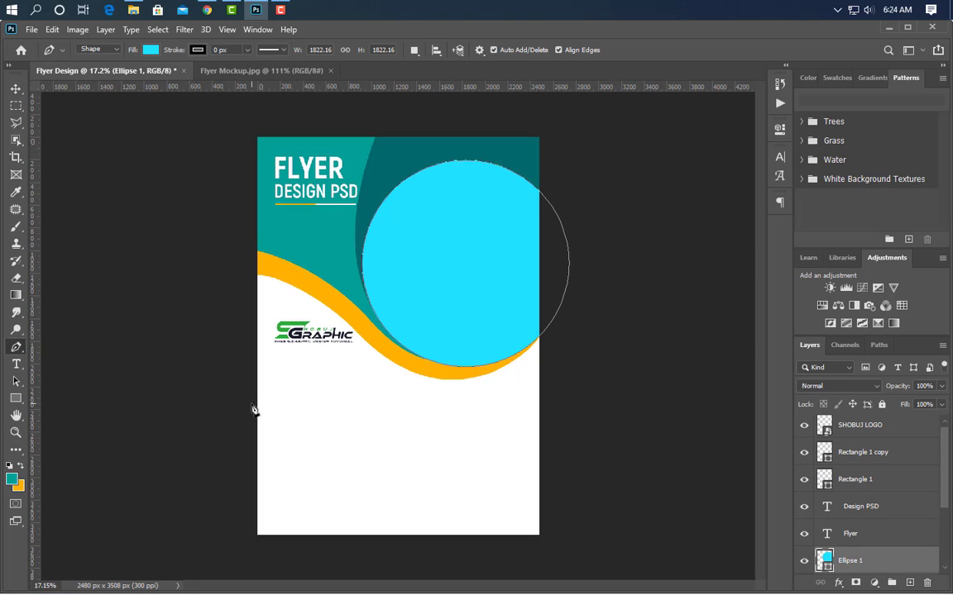
pyautogui.scroll(1, 889, 559)
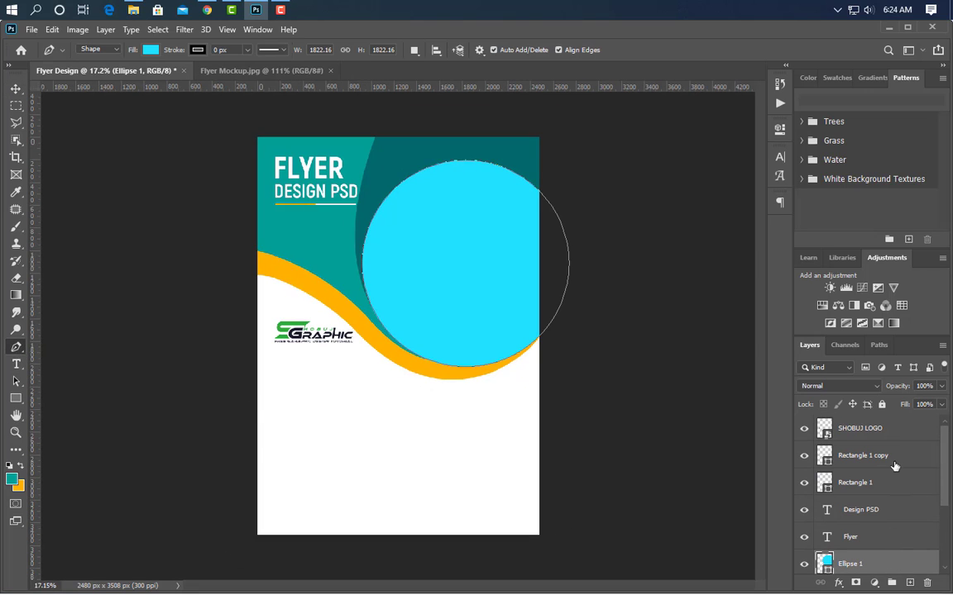
pyautogui.click(860, 428)
pyautogui.click(910, 582)
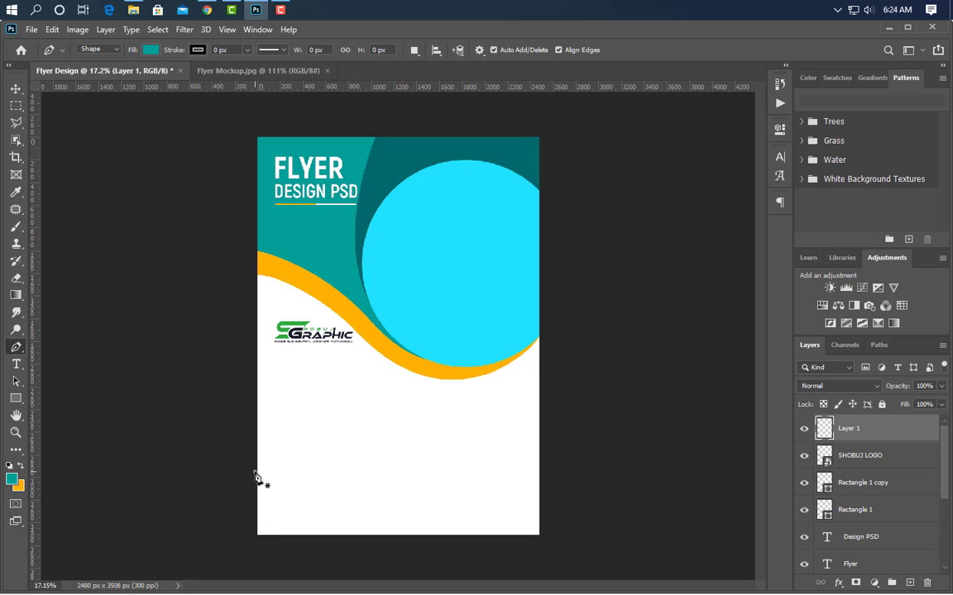
pyautogui.click(255, 473)
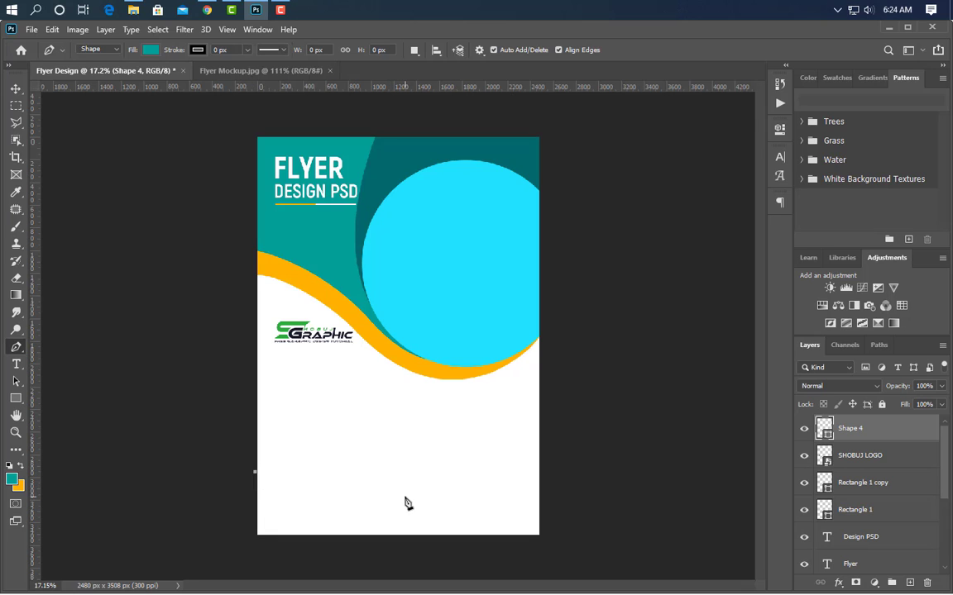
pyautogui.moveTo(404, 497); pyautogui.dragTo(499, 526)
pyautogui.click(540, 497)
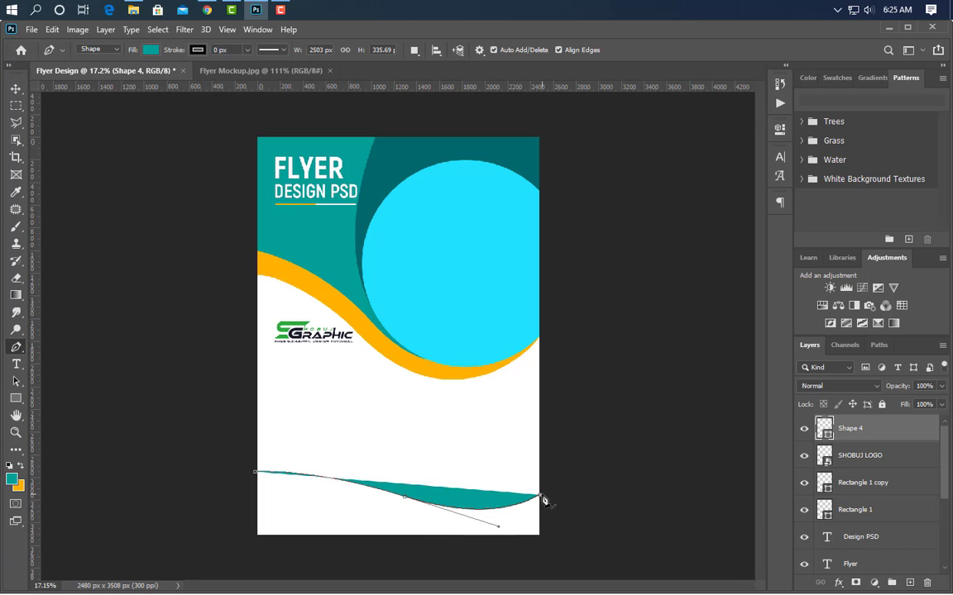
pyautogui.click(542, 539)
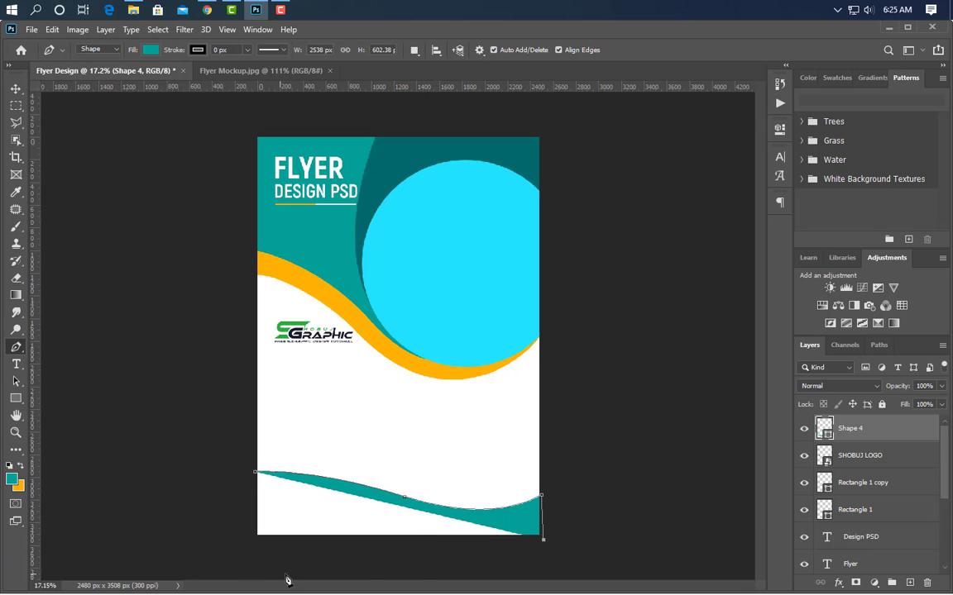
pyautogui.click(249, 544)
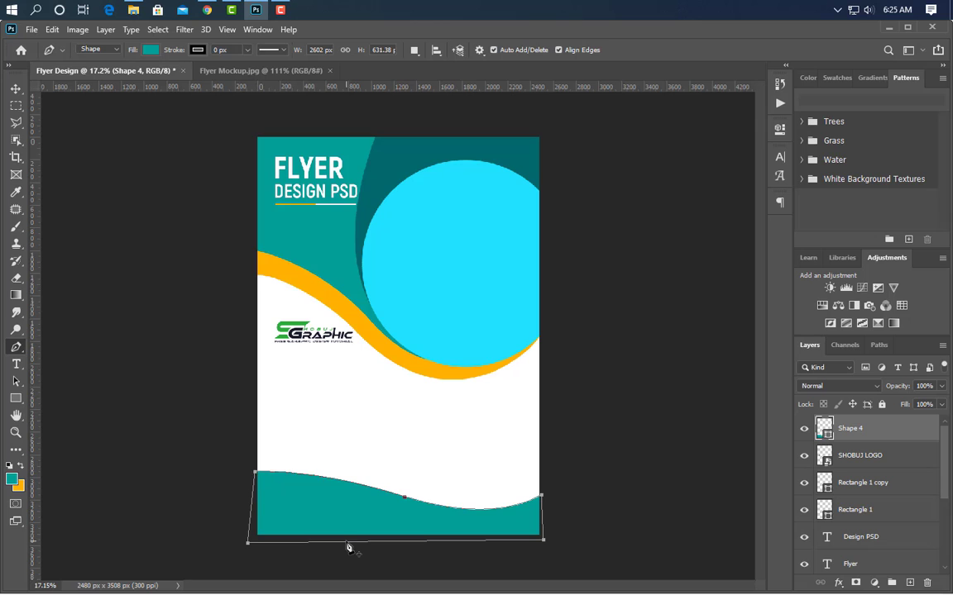
# - Recolor the wavy footer shape with the header's dark teal, 006869
pyautogui.click(15, 90)
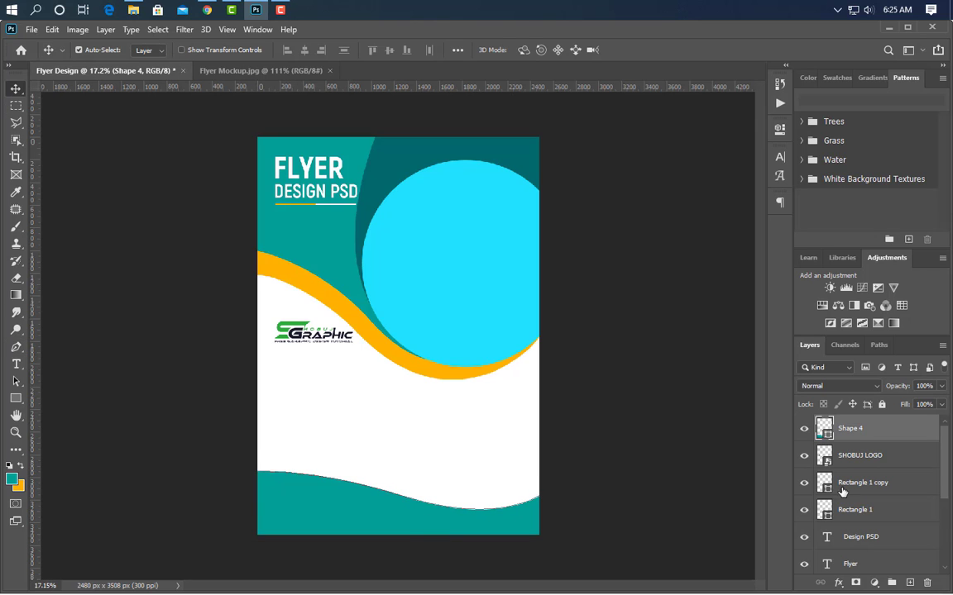
pyautogui.doubleClick(828, 436)
pyautogui.click(529, 175)
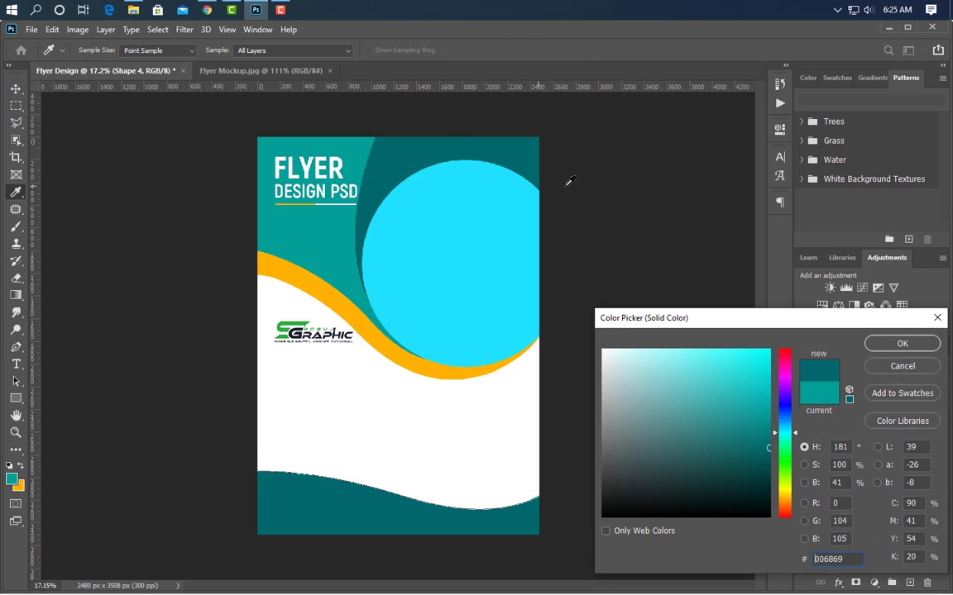
pyautogui.click(902, 344)
# - Draw a curved band about 1759 x 582 px over the footer's left part with the Pen tool, filled with teal 039e98
pyautogui.click(16, 347)
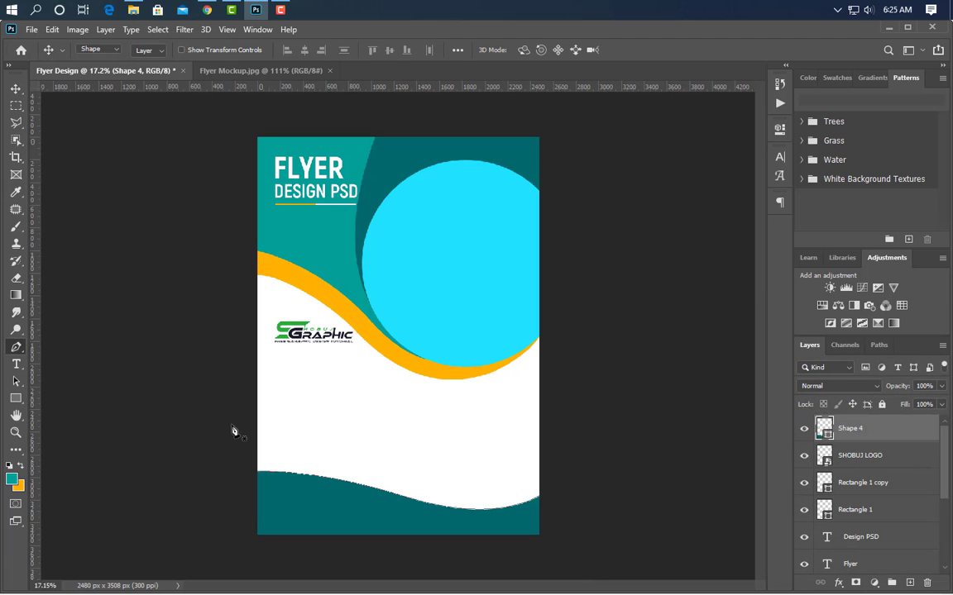
pyautogui.scroll(3, 504, 552)
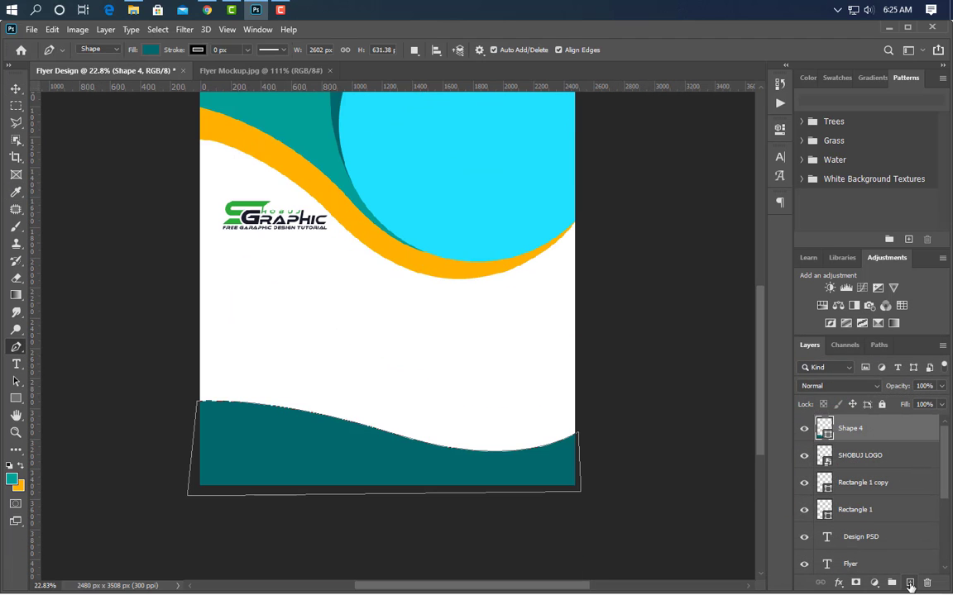
pyautogui.click(909, 583)
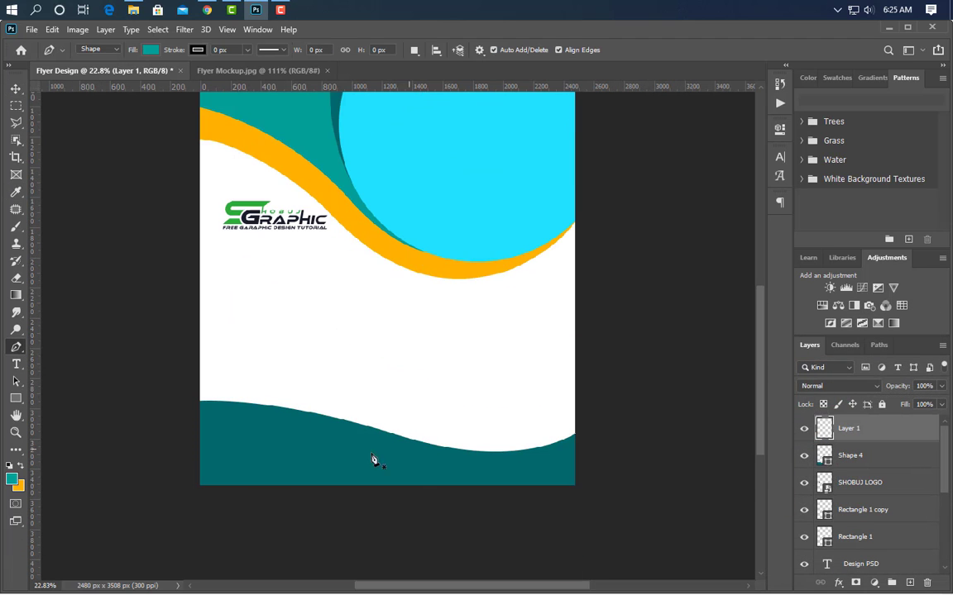
pyautogui.click(196, 402)
pyautogui.moveTo(463, 490); pyautogui.dragTo(560, 578)
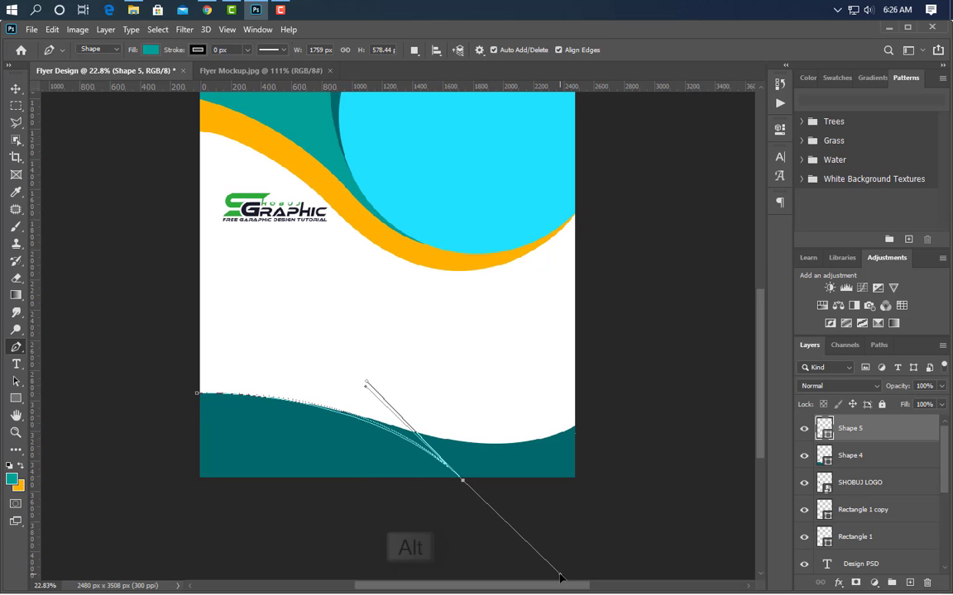
pyautogui.keyDown('alt'); pyautogui.click(462, 480); pyautogui.keyUp('alt')
pyautogui.click(360, 480)
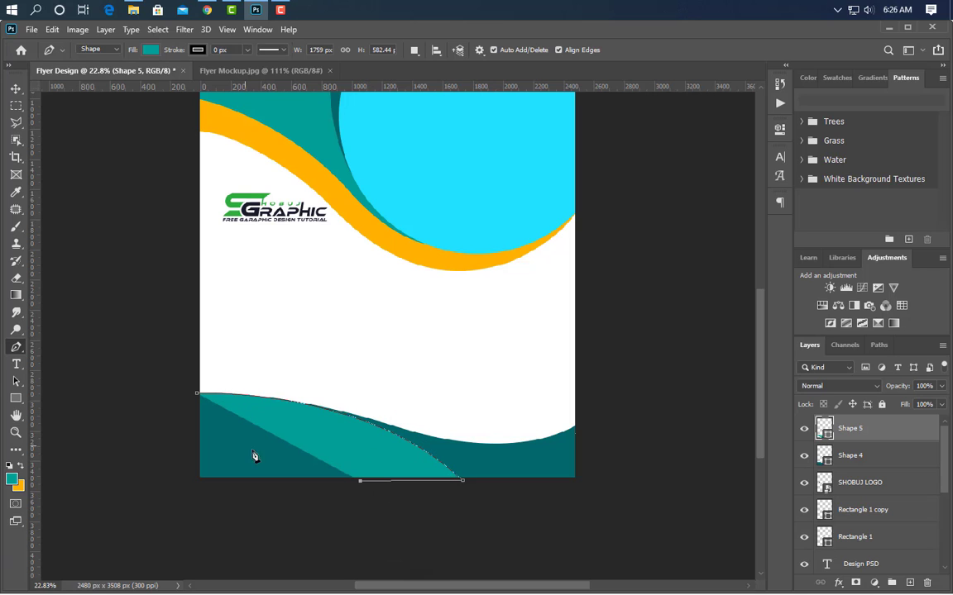
pyautogui.moveTo(197, 395); pyautogui.dragTo(79, 386)
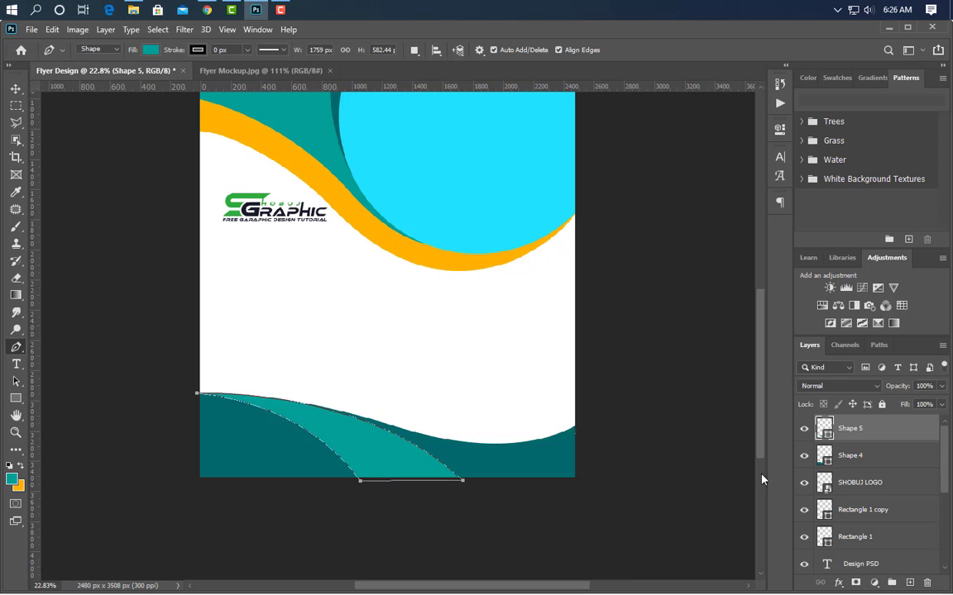
pyautogui.doubleClick(827, 435)
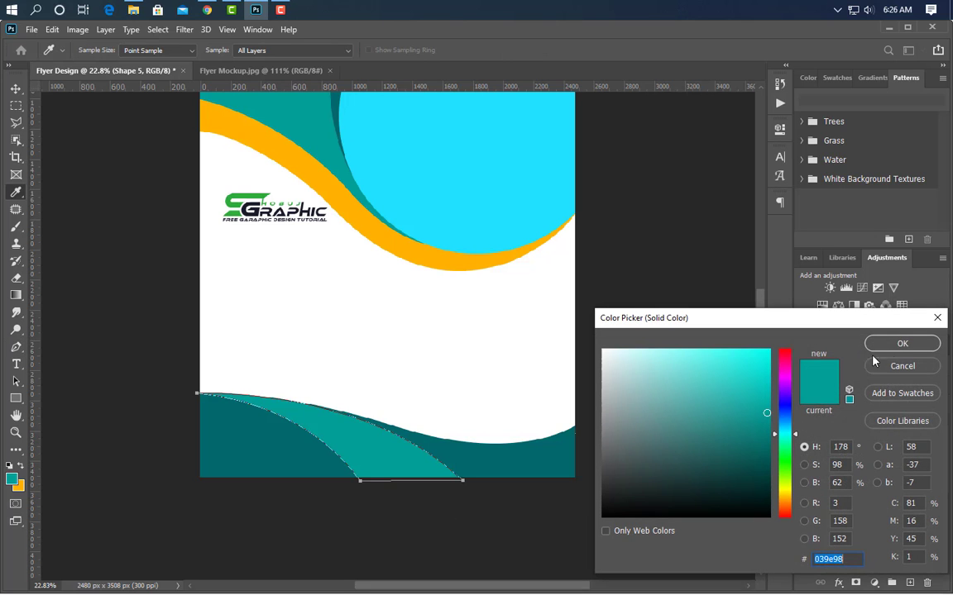
pyautogui.click(885, 344)
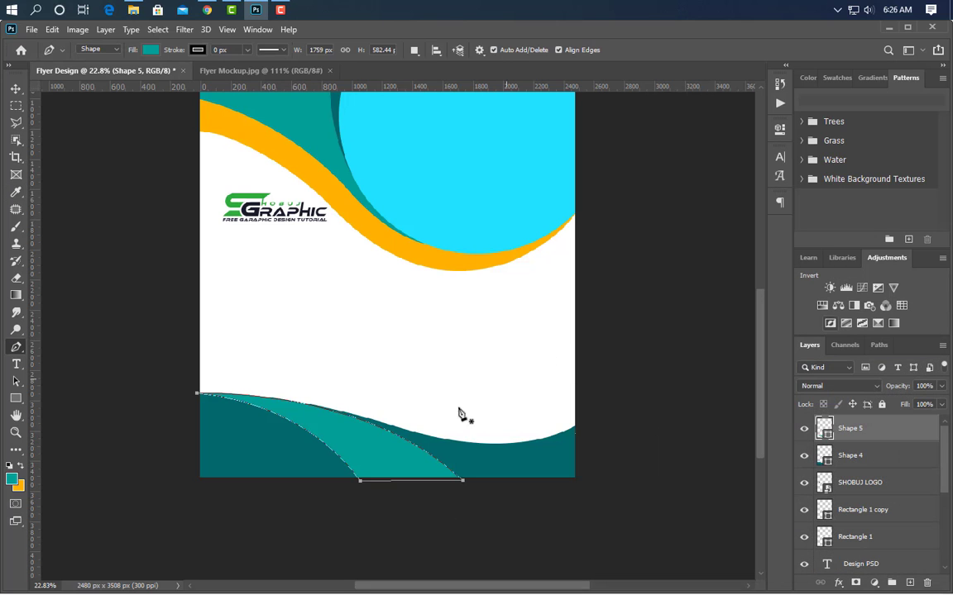
pyautogui.click(15, 89)
# - Draw a closed curved shape about 1369 x 616 px covering the flyer's bottom-left corner with the Pen tool
pyautogui.click(16, 347)
pyautogui.keyDown('alt'); pyautogui.scroll(3, 339, 508); pyautogui.keyUp('alt')
pyautogui.scroll(-2, 75, 301)
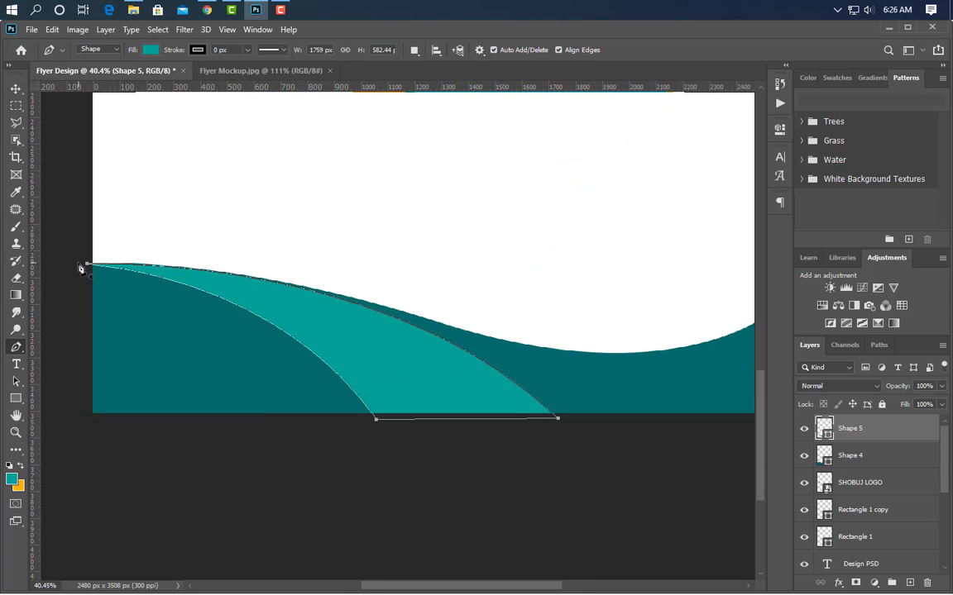
pyautogui.click(77, 263)
pyautogui.moveTo(442, 427); pyautogui.dragTo(559, 580)
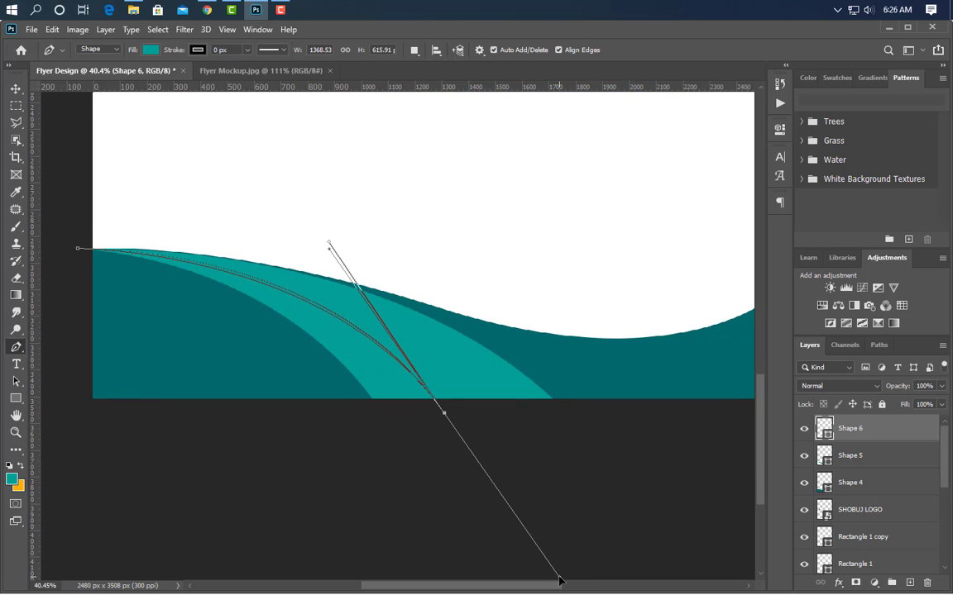
pyautogui.keyDown('alt'); pyautogui.click(444, 412); pyautogui.keyUp('alt')
pyautogui.click(80, 408)
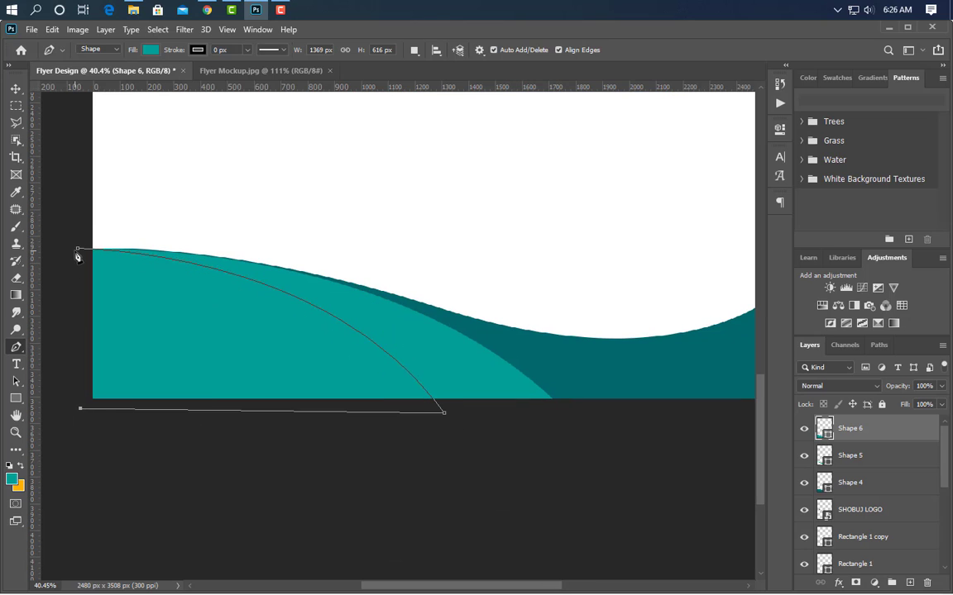
pyautogui.click(77, 248)
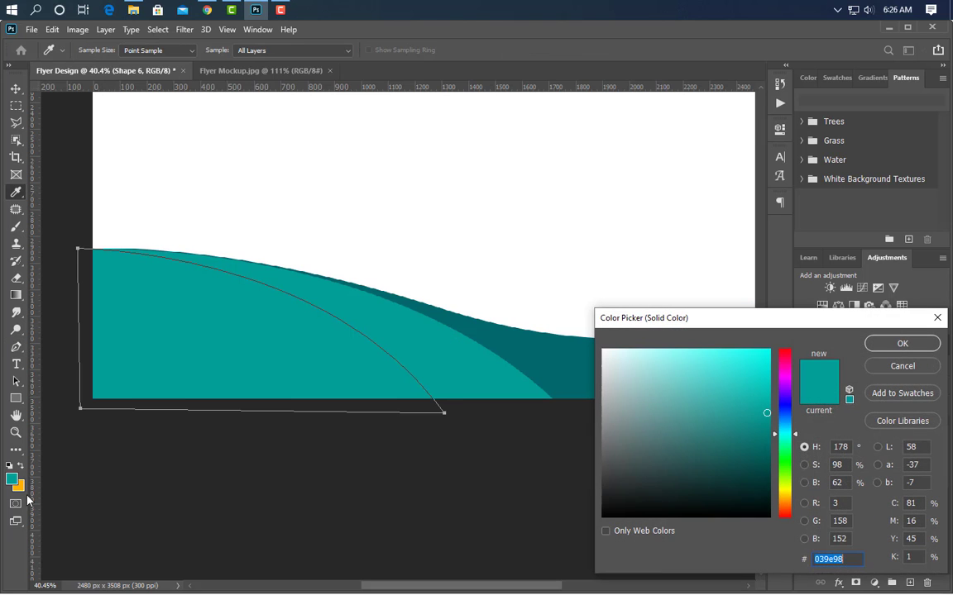
# - Fill the bottom-left corner shape with the background swatch's orange and move its layer beneath the teal band
pyautogui.click(20, 488)
pyautogui.click(901, 344)
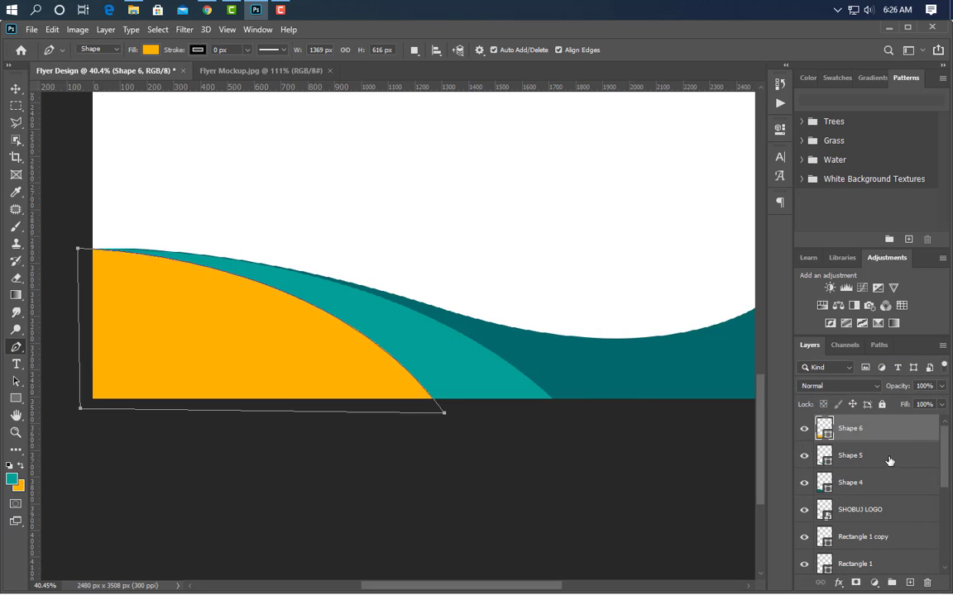
pyautogui.moveTo(901, 442); pyautogui.dragTo(900, 468)
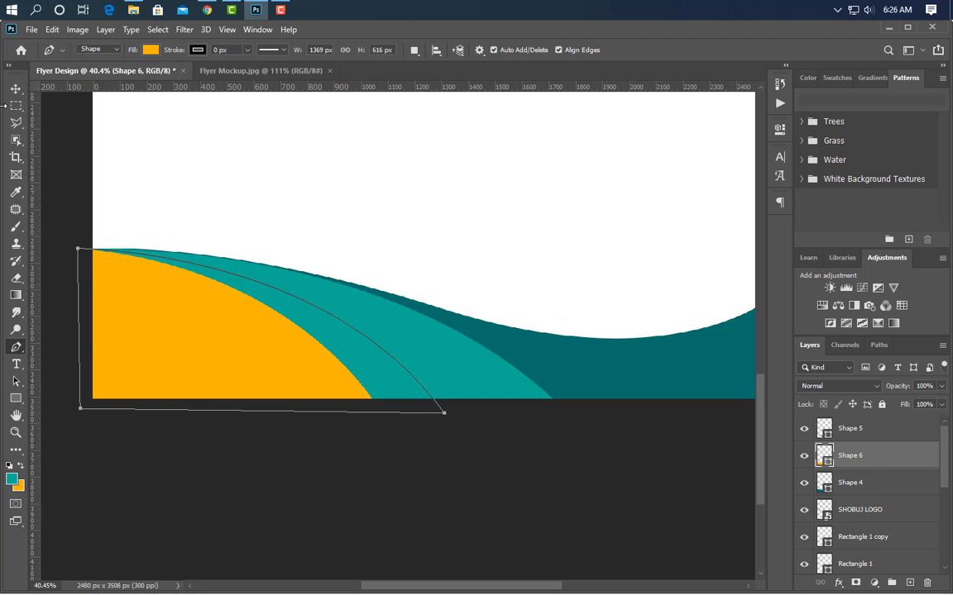
pyautogui.press('v')
pyautogui.hotkey('ctrl', '0')
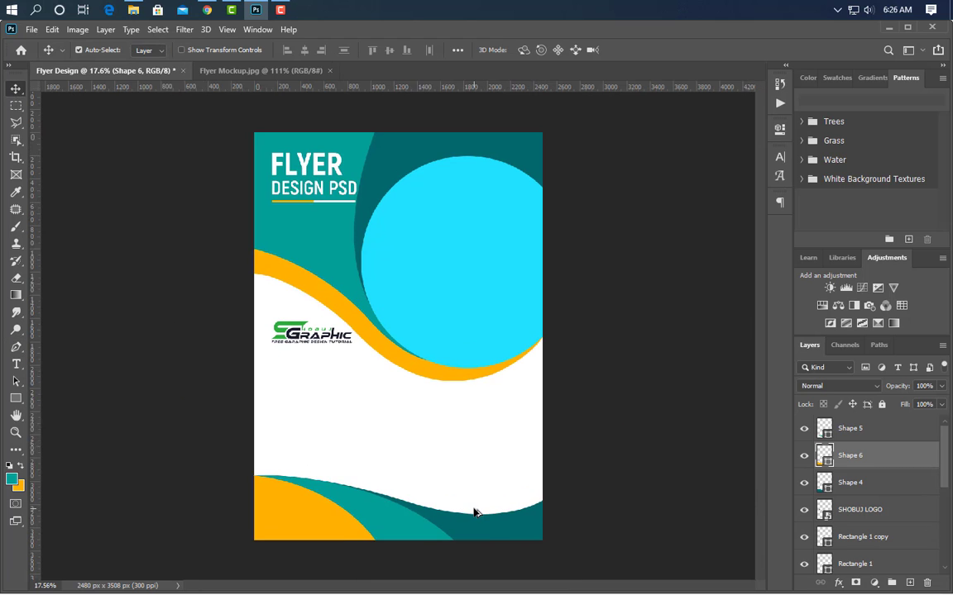
# - Place the QR_code_for_QRpedia image from the icons folder, scale it to 21.17% and position it on the orange bottom-left corner
pyautogui.click(695, 434)
pyautogui.click(256, 17)
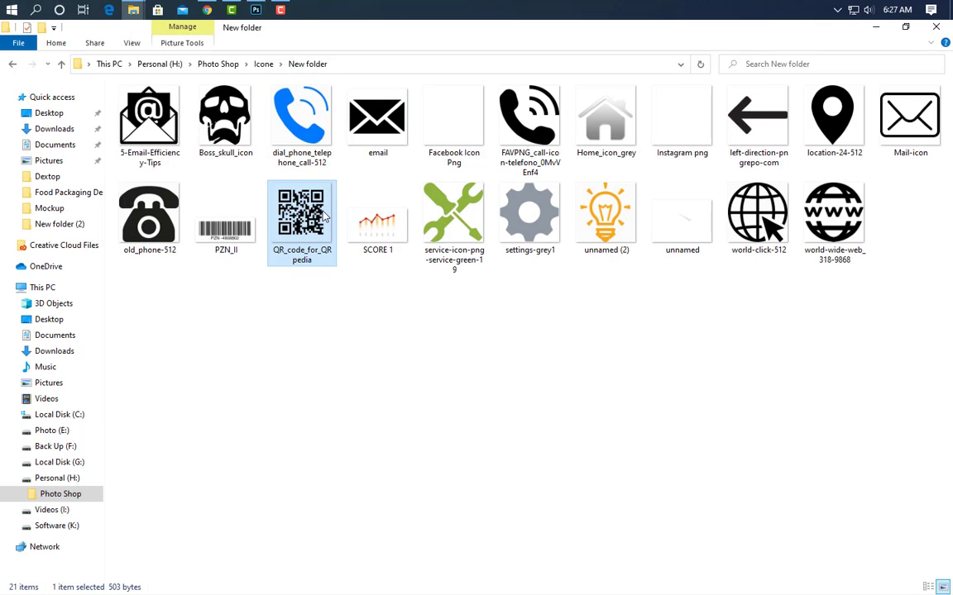
pyautogui.moveTo(258, 16); pyautogui.dragTo(253, 428)
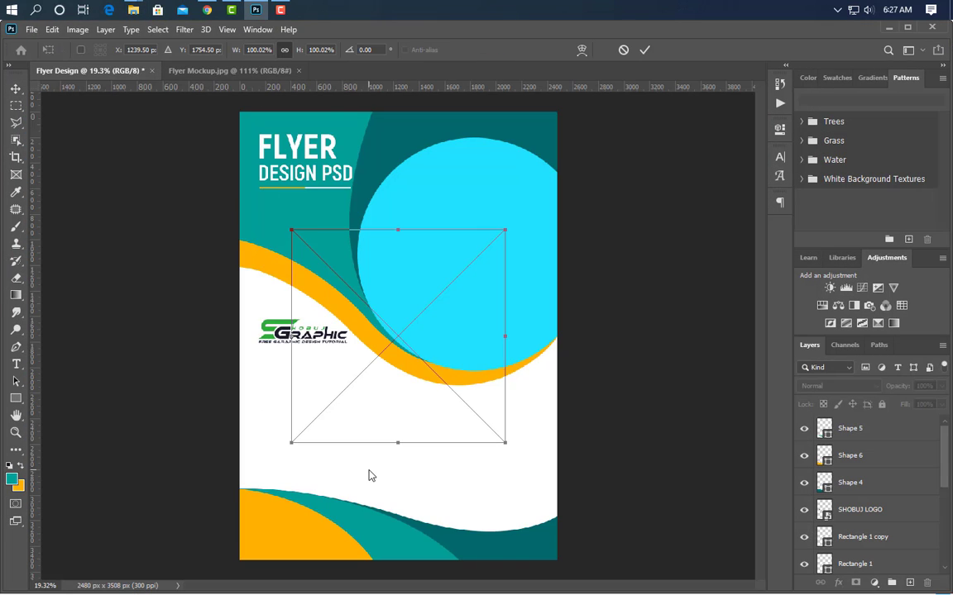
pyautogui.moveTo(398, 232); pyautogui.dragTo(397, 397)
pyautogui.scroll(3, 239, 567)
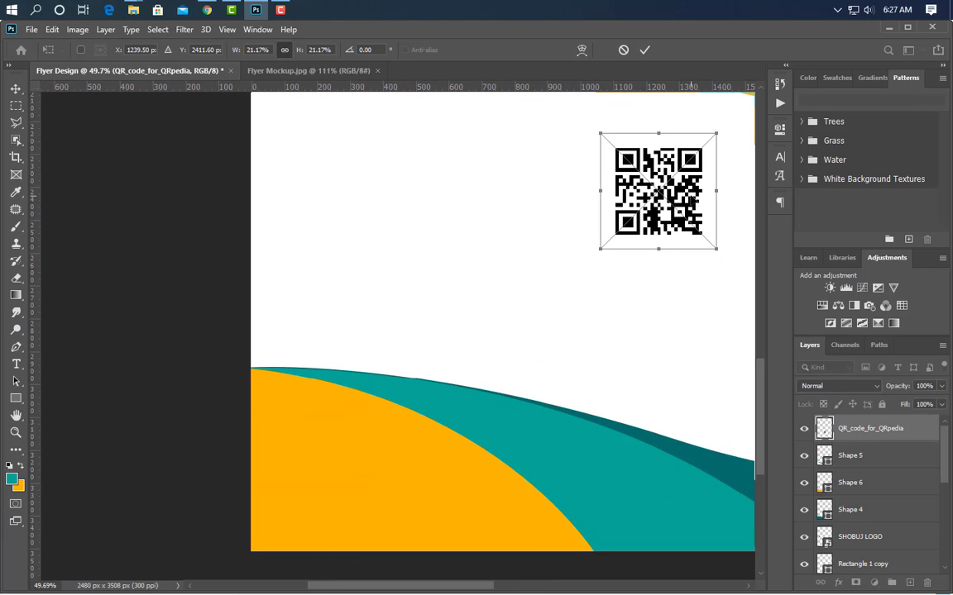
pyautogui.moveTo(703, 173); pyautogui.dragTo(387, 453)
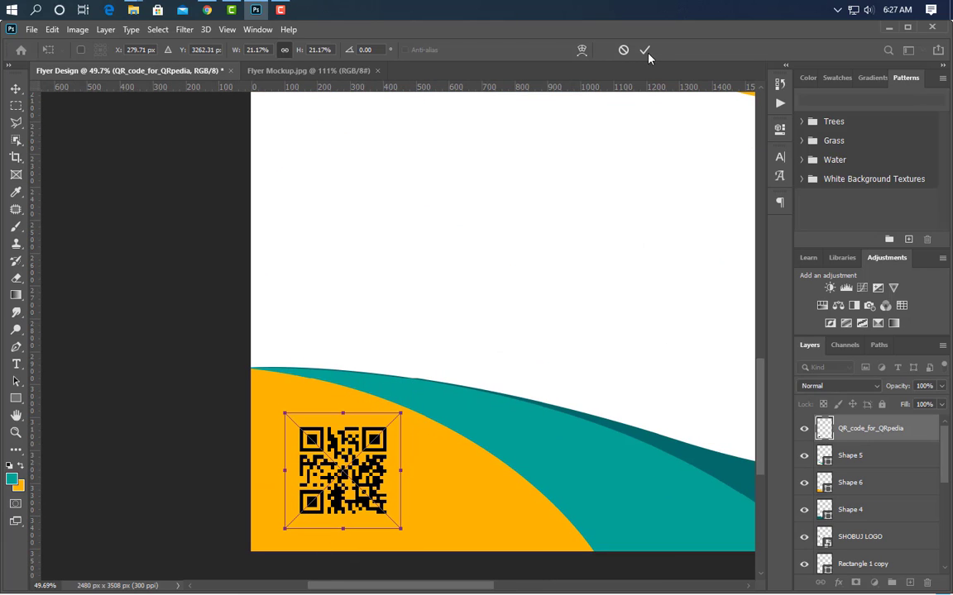
pyautogui.press('Return')
# - Draw a 354 x 354 px square frame around the QR code with no fill and a 5 px black stroke
pyautogui.click(15, 397)
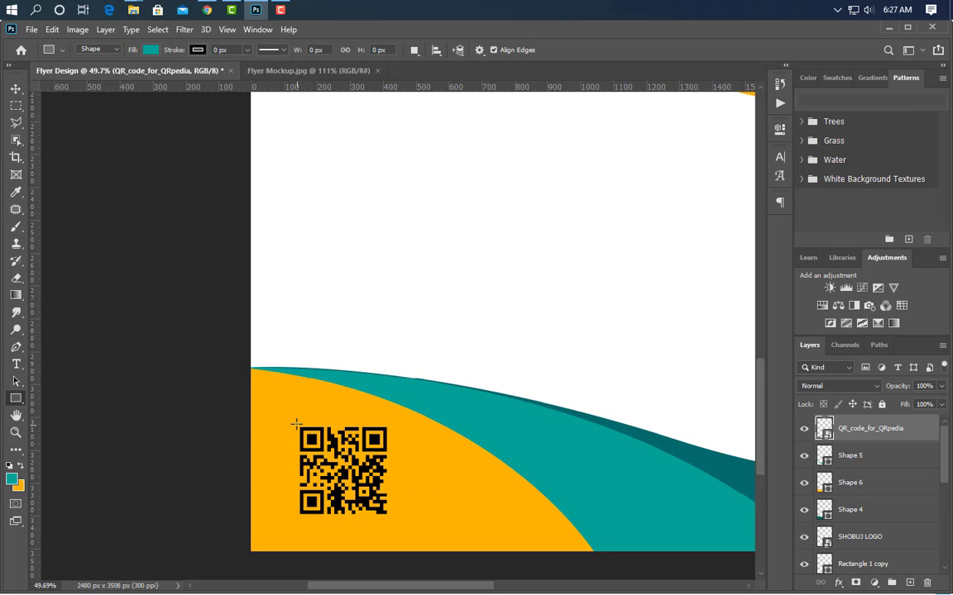
pyautogui.moveTo(287, 416)
pyautogui.mouseDown()
pyautogui.moveTo(356, 454)
pyautogui.moveTo(404, 532)
pyautogui.mouseUp()
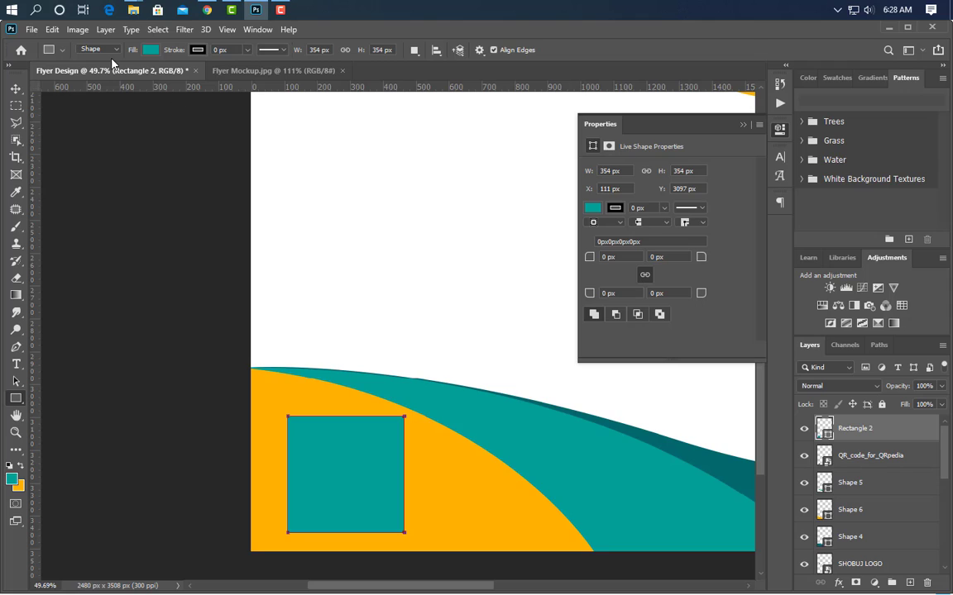
pyautogui.click(150, 51)
pyautogui.click(91, 77)
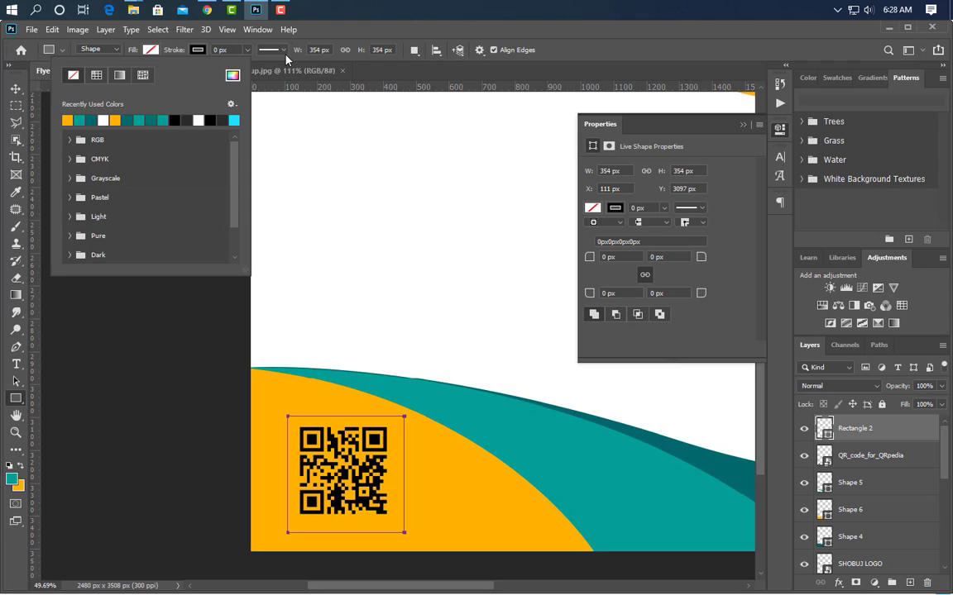
pyautogui.click(217, 51)
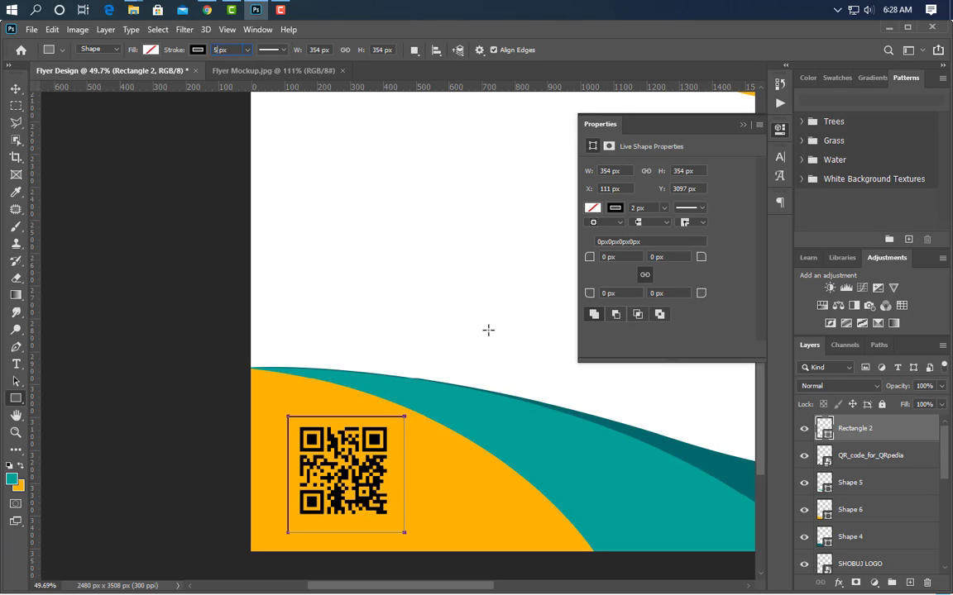
pyautogui.press('Return')
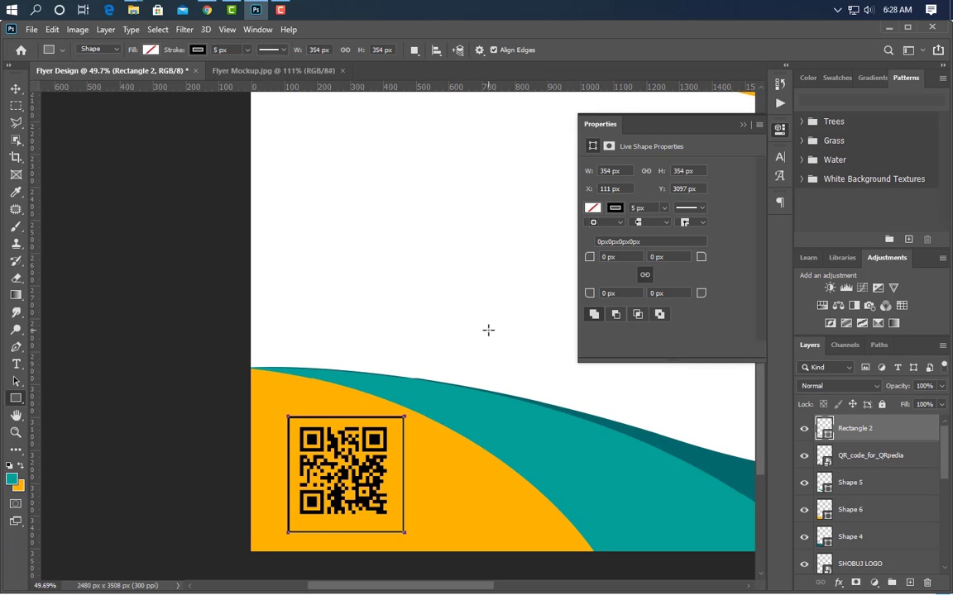
pyautogui.click(743, 125)
# - Convert the square frame to a smart object and give it a Color Overlay in the footer's dark teal, 006869
pyautogui.rightClick(901, 437)
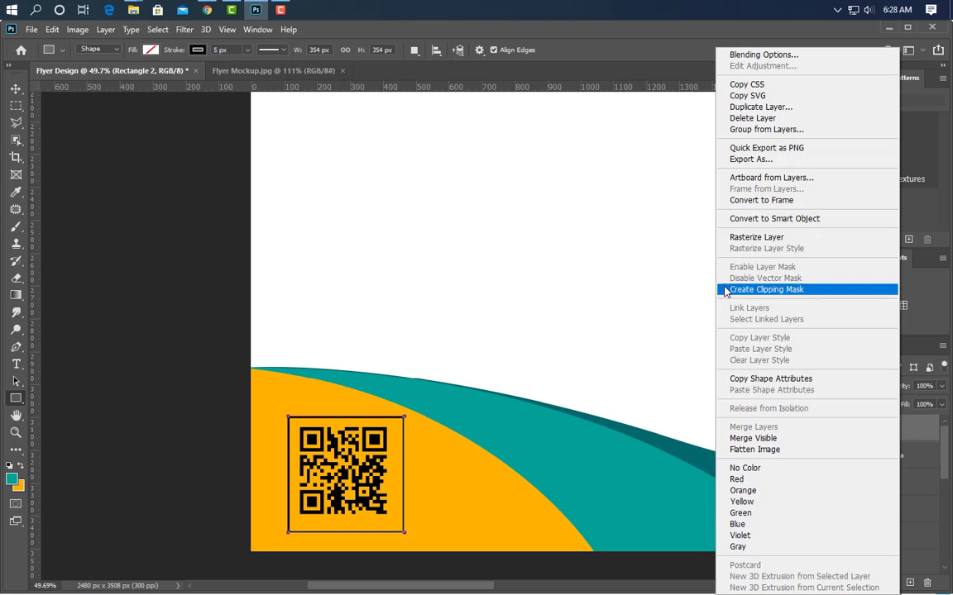
pyautogui.click(815, 228)
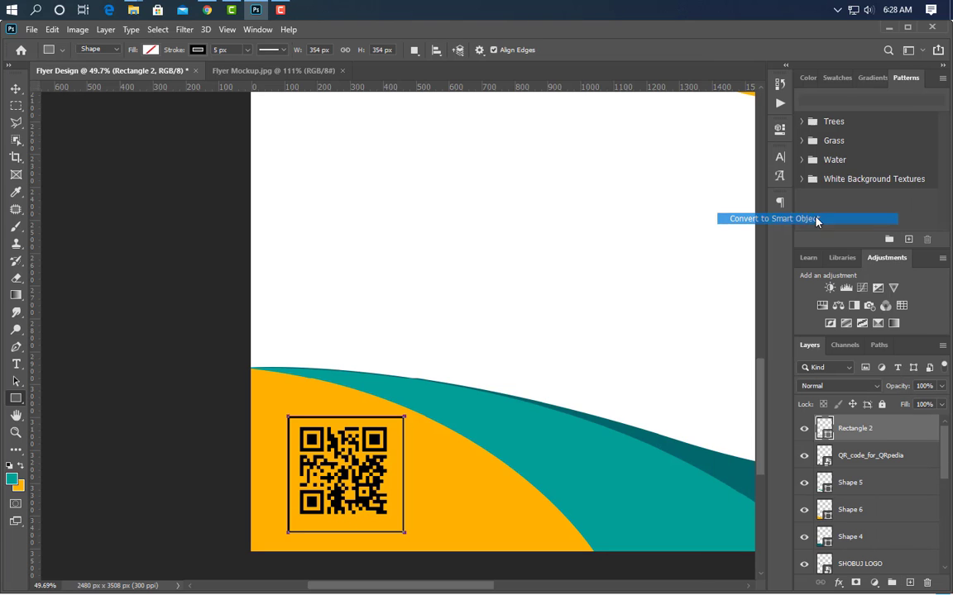
pyautogui.doubleClick(901, 429)
pyautogui.moveTo(577, 279); pyautogui.dragTo(825, 335)
pyautogui.click(742, 467)
pyautogui.click(934, 385)
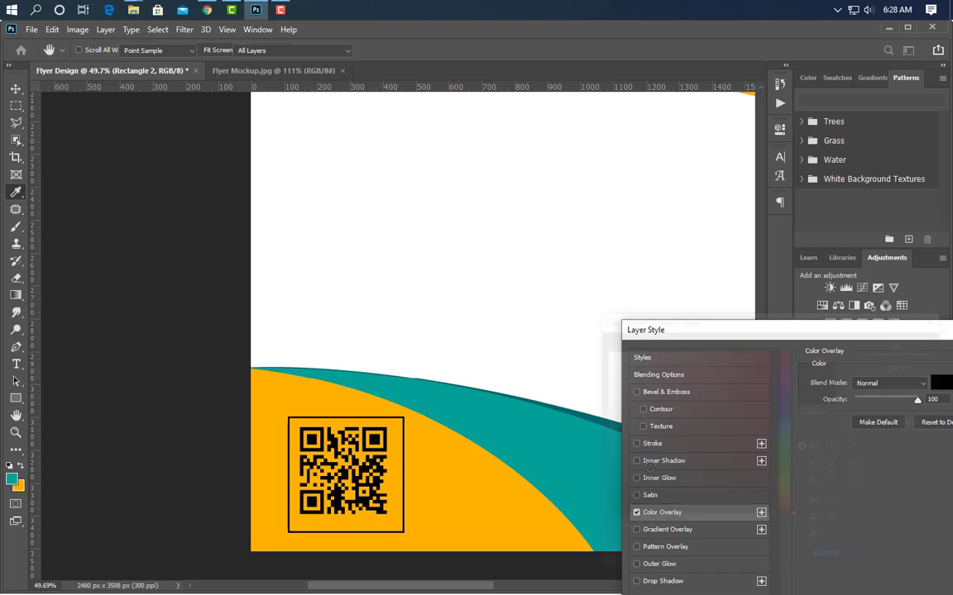
pyautogui.click(590, 411)
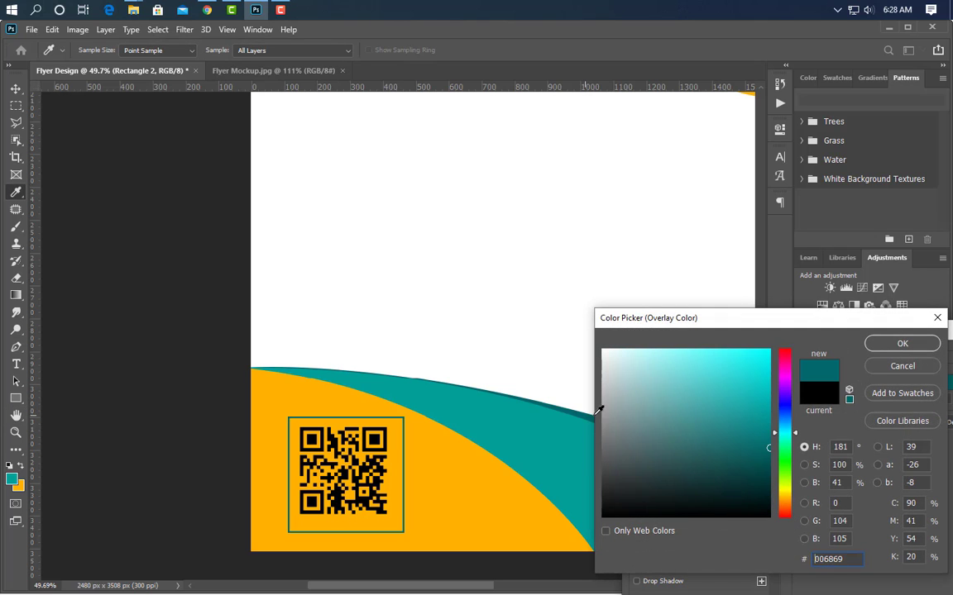
pyautogui.click(914, 346)
pyautogui.moveTo(912, 342); pyautogui.dragTo(566, 295)
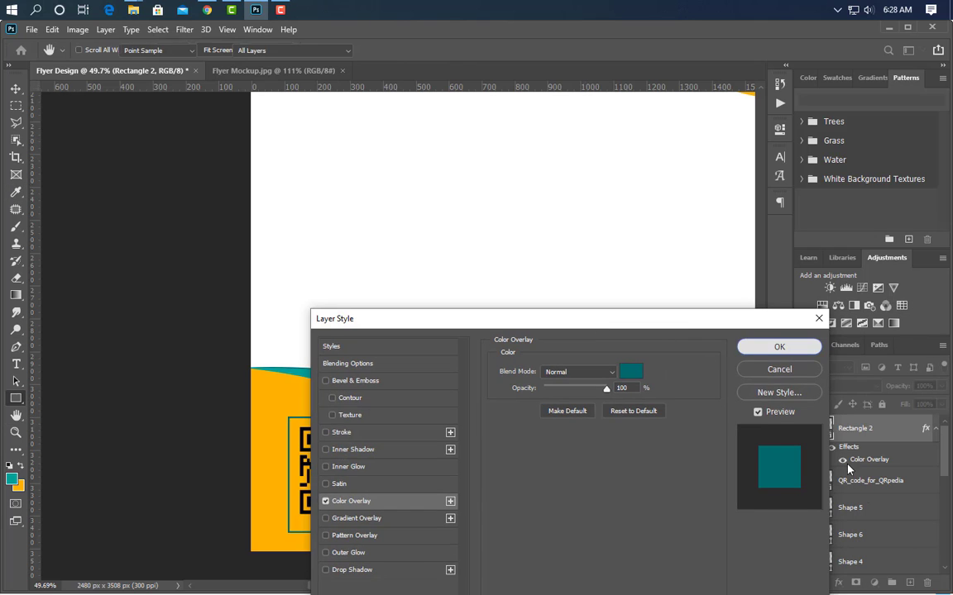
pyautogui.click(724, 312)
# - Center the square frame horizontally and vertically on the QR code's selection, and deselect
pyautogui.keyDown('ctrl'); pyautogui.click(827, 488); pyautogui.keyUp('ctrl')
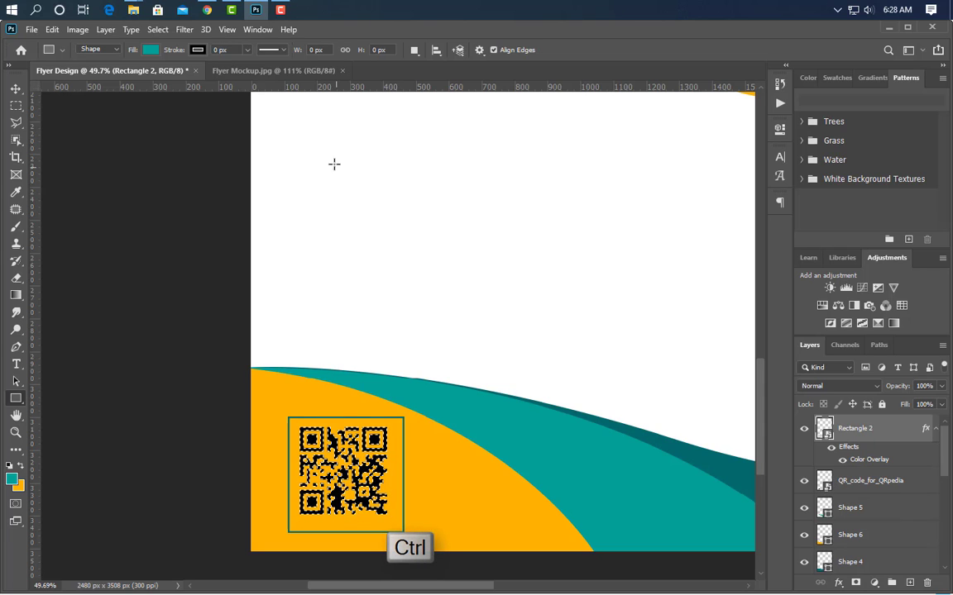
pyautogui.click(16, 89)
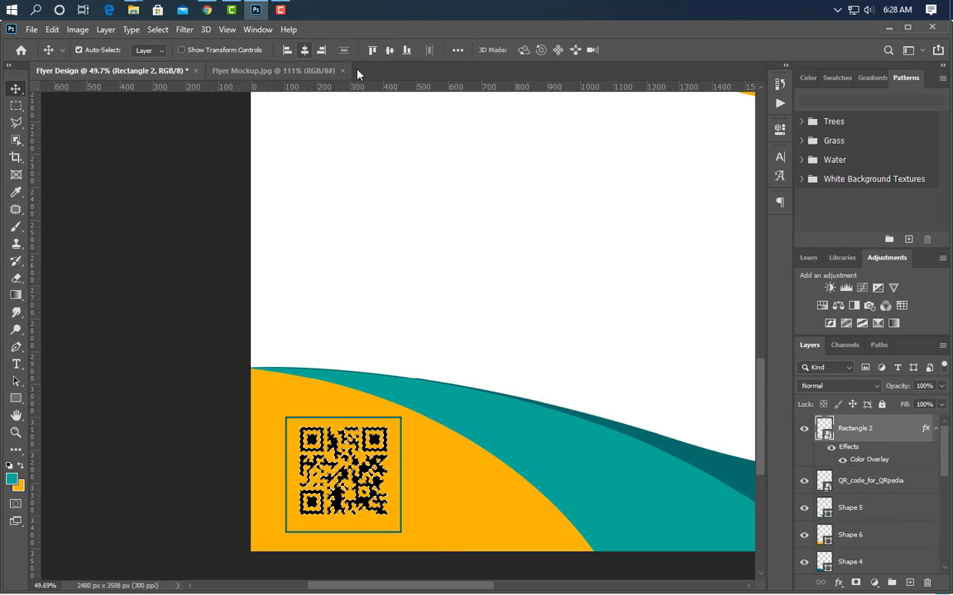
pyautogui.hotkey('ctrl', 'd')
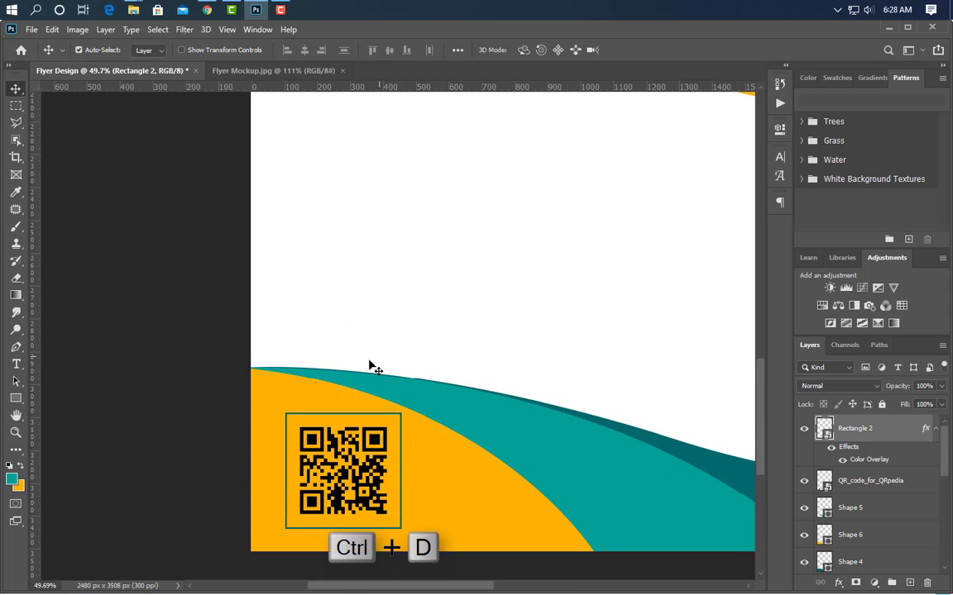
pyautogui.scroll(-3, 339, 413)
pyautogui.click(16, 365)
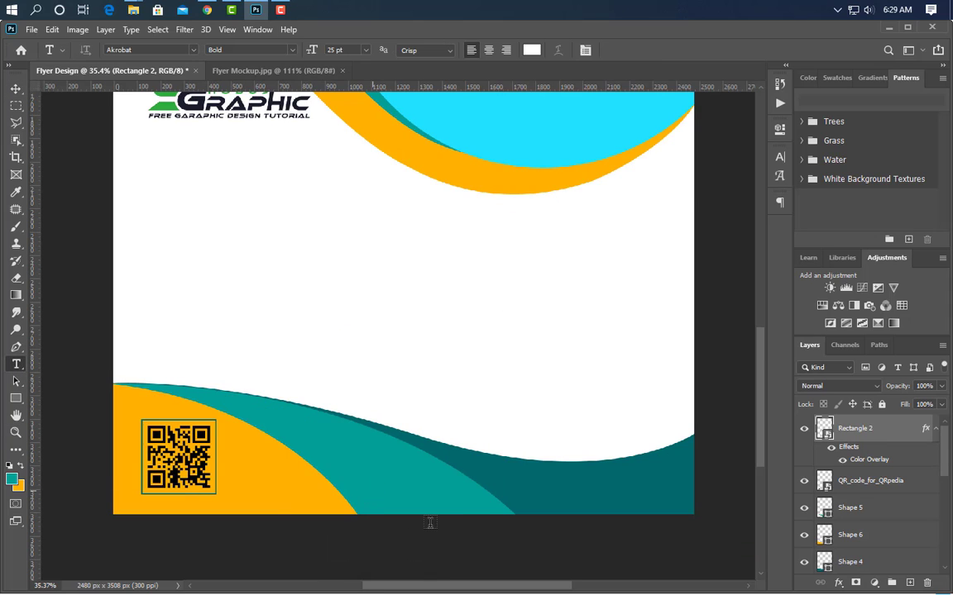
pyautogui.click(373, 490)
pyautogui.write('WWW.GRAPHICSFA')
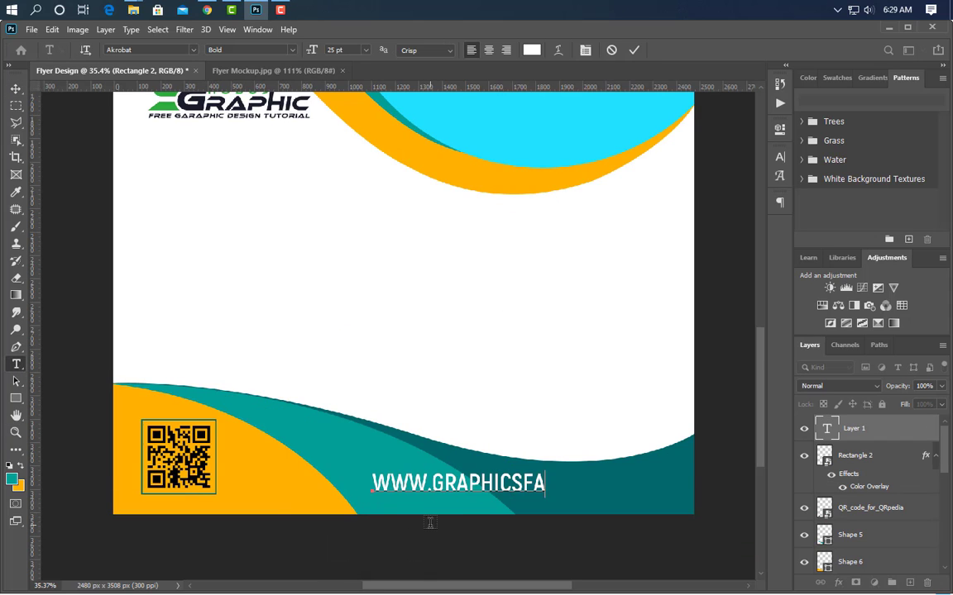
pyautogui.write('MILY.COM')
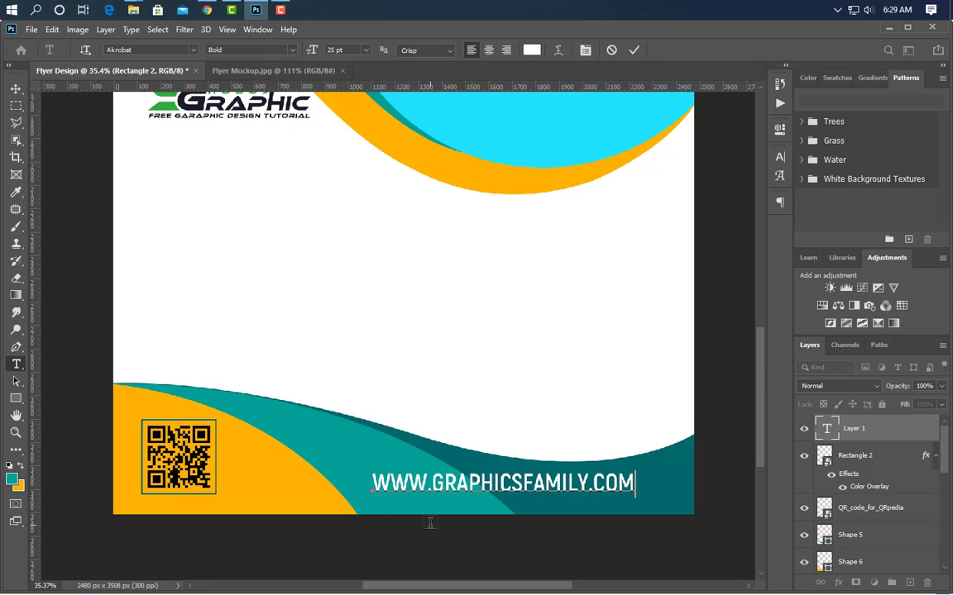
pyautogui.click(634, 51)
# - Turn off All Caps and apply the SemiBold weight to the website text, and shift it toward the footer's right edge
pyautogui.click(781, 157)
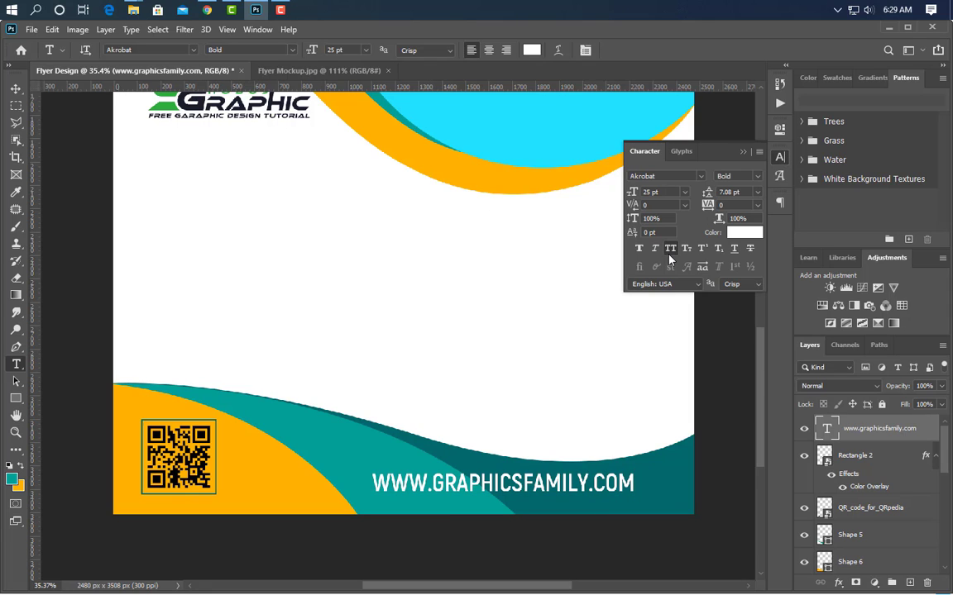
pyautogui.click(669, 256)
pyautogui.click(738, 176)
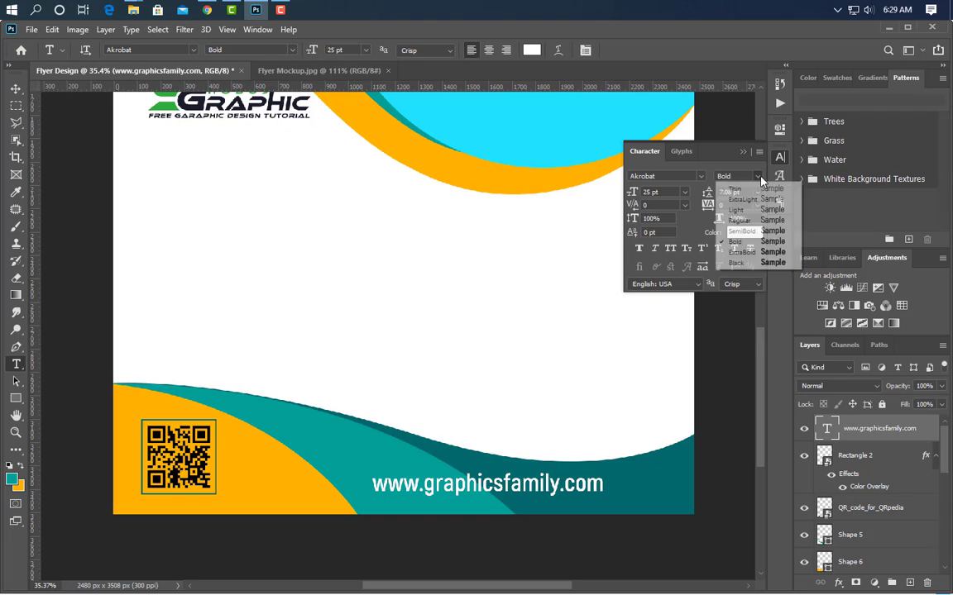
pyautogui.click(740, 230)
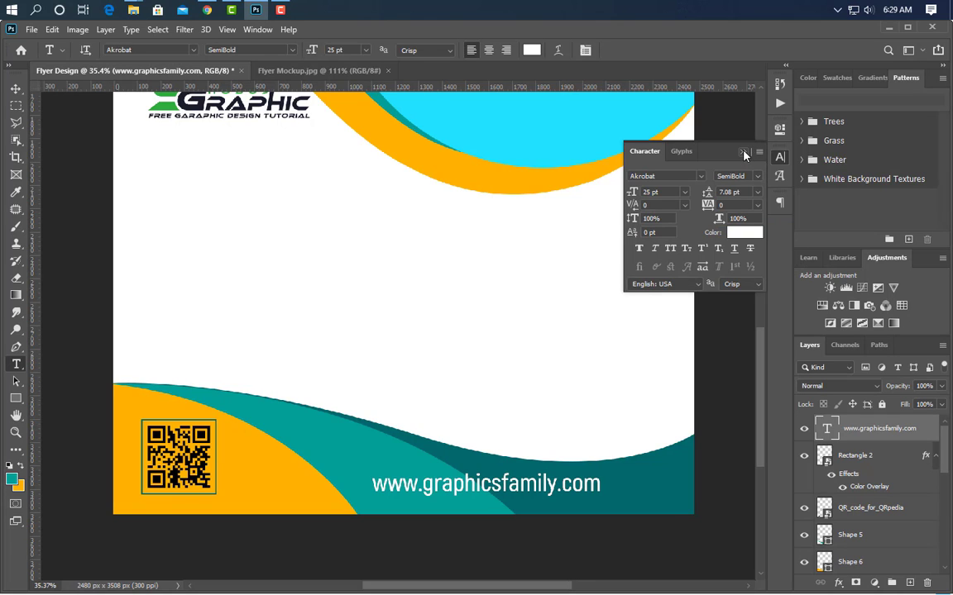
pyautogui.click(743, 153)
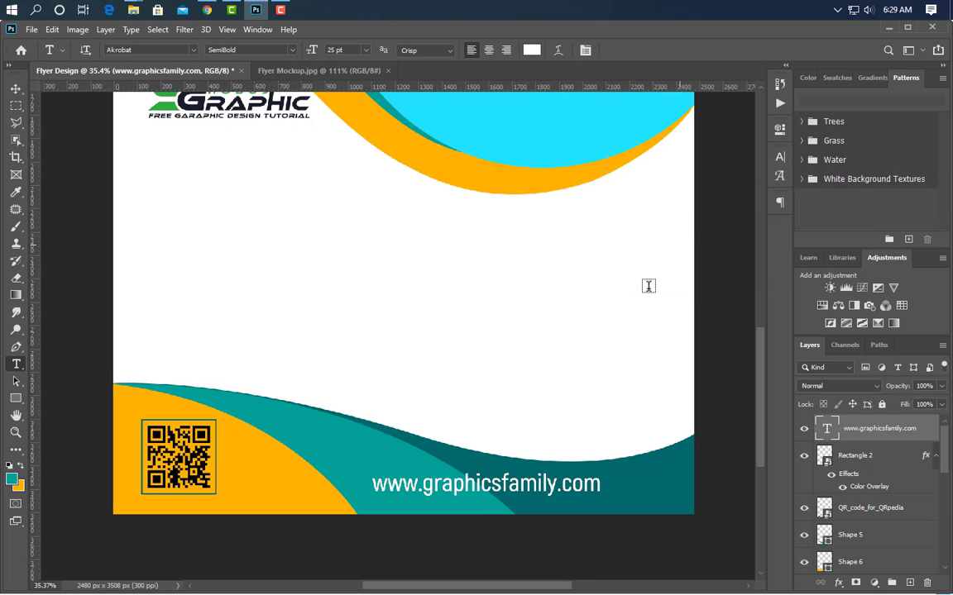
pyautogui.click(15, 89)
pyautogui.hotkey('ctrl', '0')
# - Place the world-click-512 icon from the icons folder and scale it to 4.63% just left of the website text
pyautogui.moveTo(133, 10)
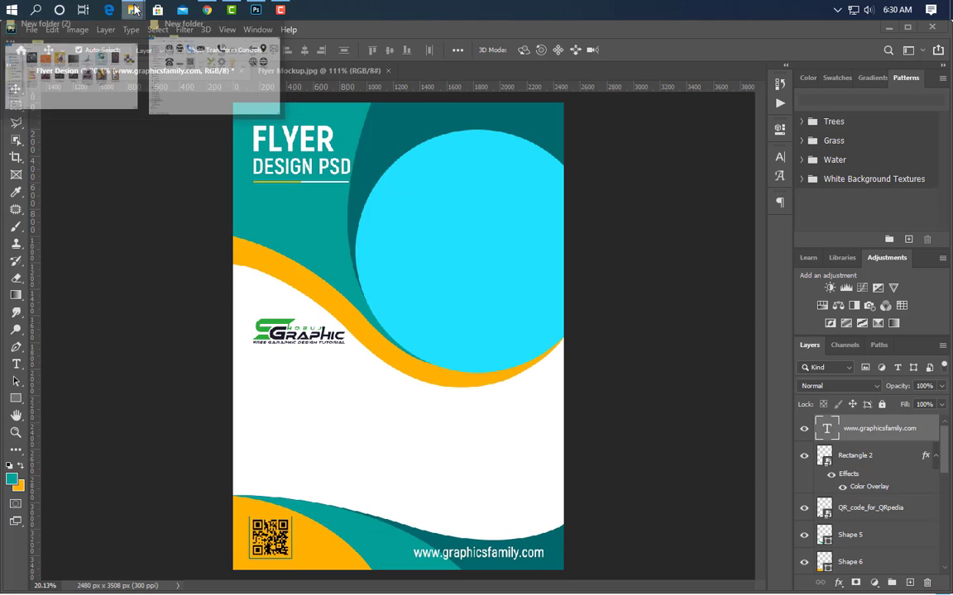
pyautogui.click(197, 107)
pyautogui.moveTo(773, 230); pyautogui.dragTo(394, 548)
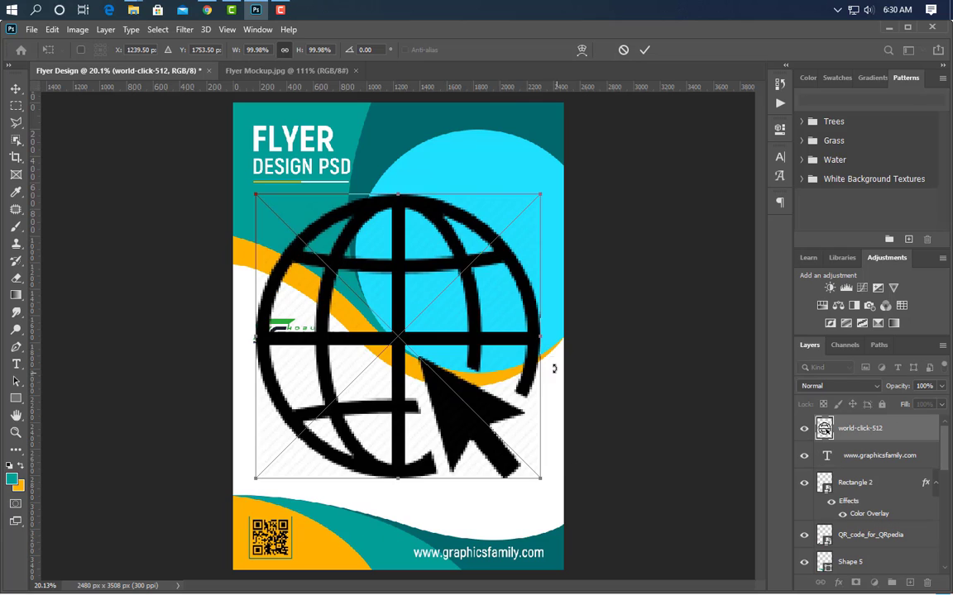
pyautogui.moveTo(542, 341); pyautogui.dragTo(465, 550)
pyautogui.scroll(3, 403, 578)
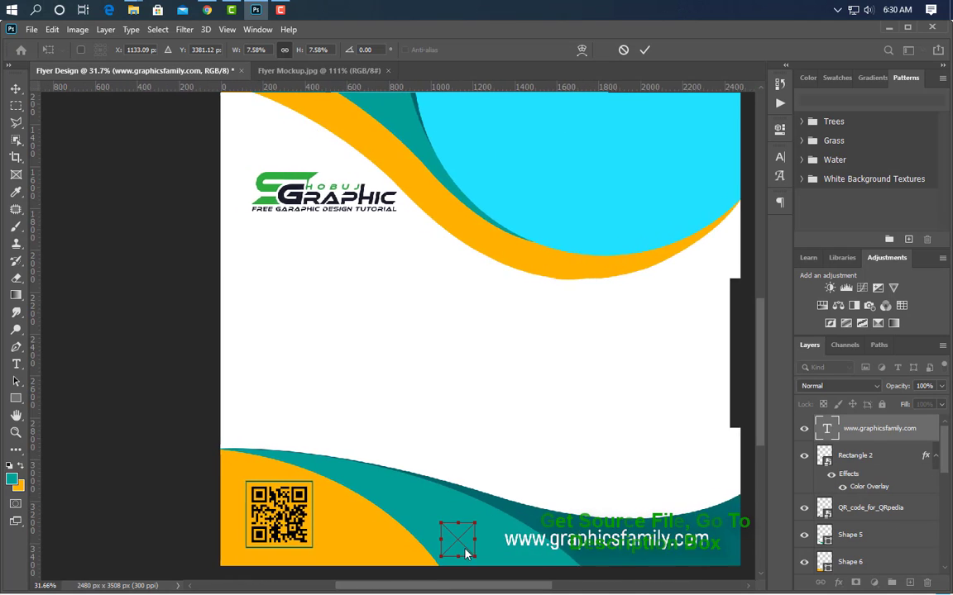
pyautogui.scroll(5, 467, 551)
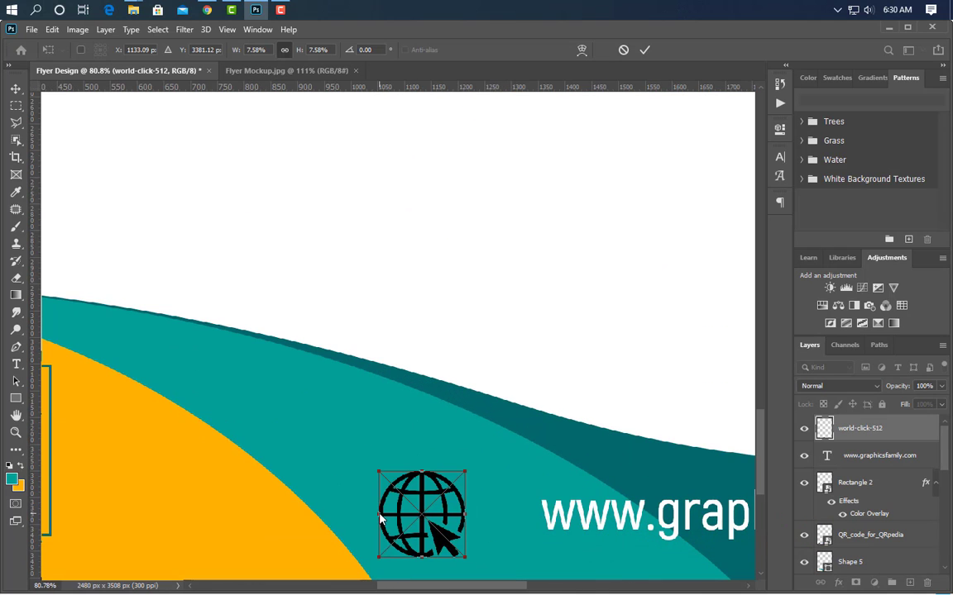
pyautogui.moveTo(380, 517); pyautogui.dragTo(412, 514)
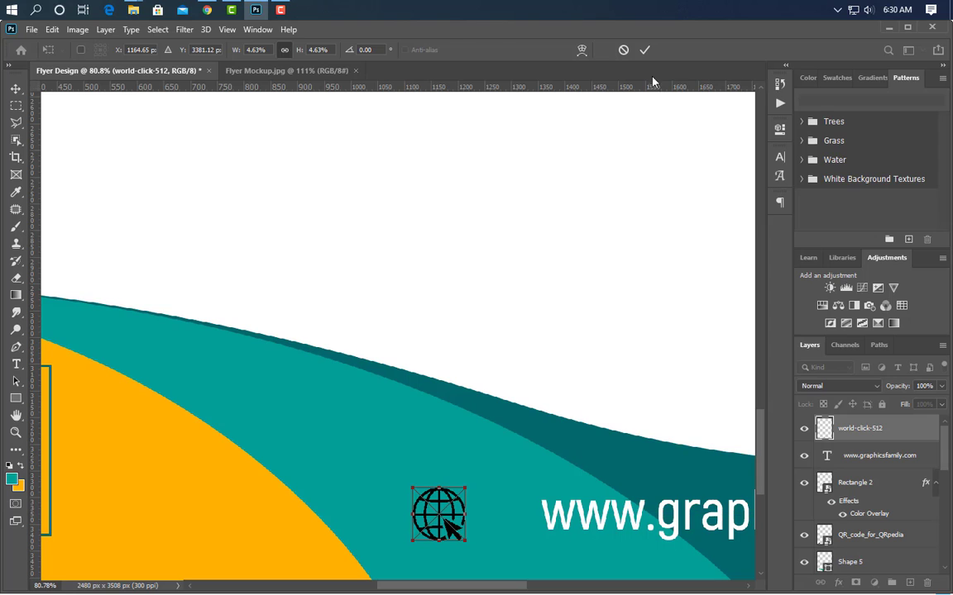
pyautogui.press('Return')
# - Apply a Color Overlay to the globe icon, sampled from the orange bottom-left corner shape
pyautogui.doubleClick(901, 428)
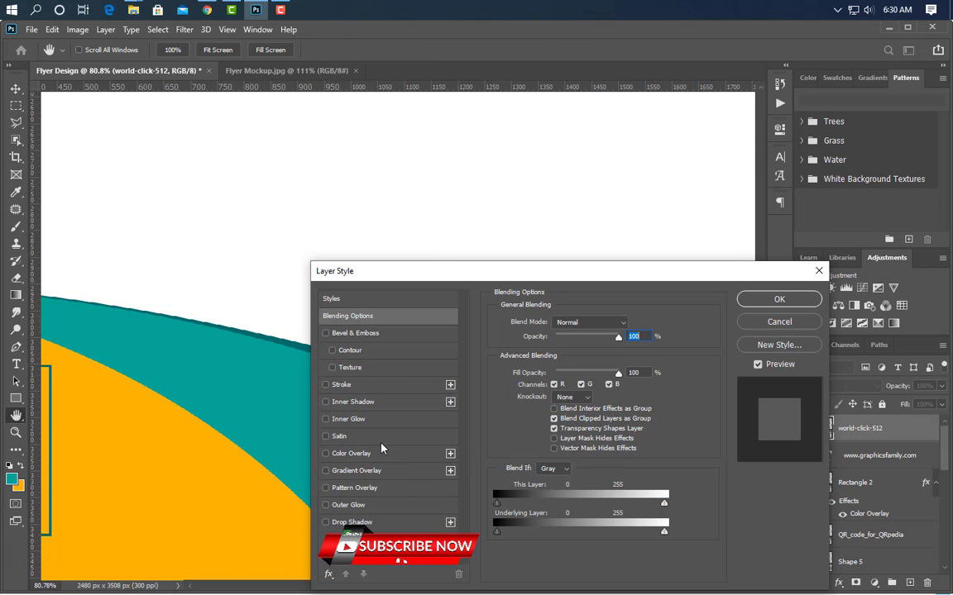
pyautogui.click(339, 436)
pyautogui.click(351, 453)
pyautogui.click(325, 436)
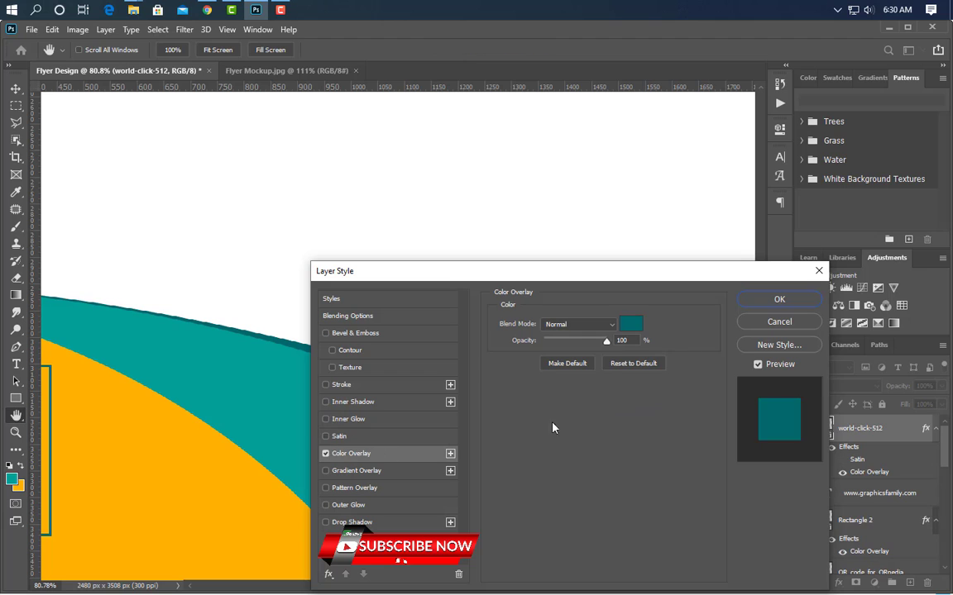
pyautogui.click(631, 324)
pyautogui.click(225, 506)
pyautogui.click(901, 343)
pyautogui.click(779, 299)
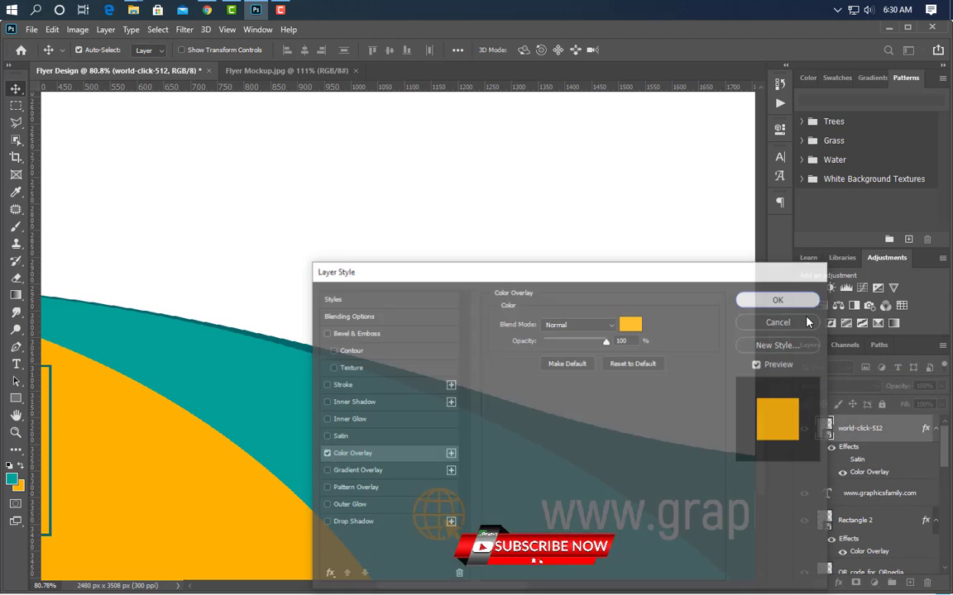
# - Change the globe icon's Color Overlay to white (ffffff)
pyautogui.scroll(-2, 330, 363)
pyautogui.scroll(-5, 330, 364)
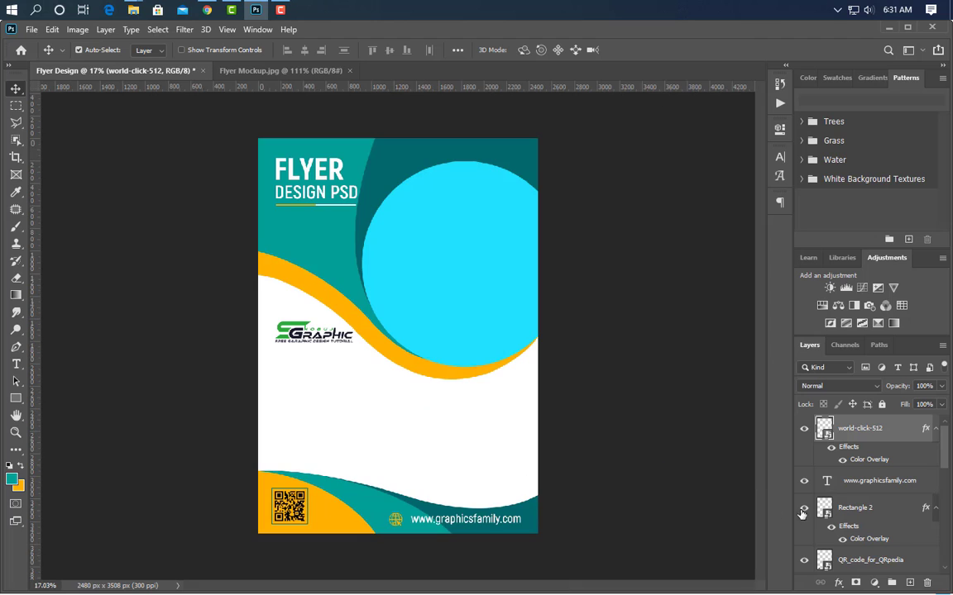
pyautogui.doubleClick(868, 538)
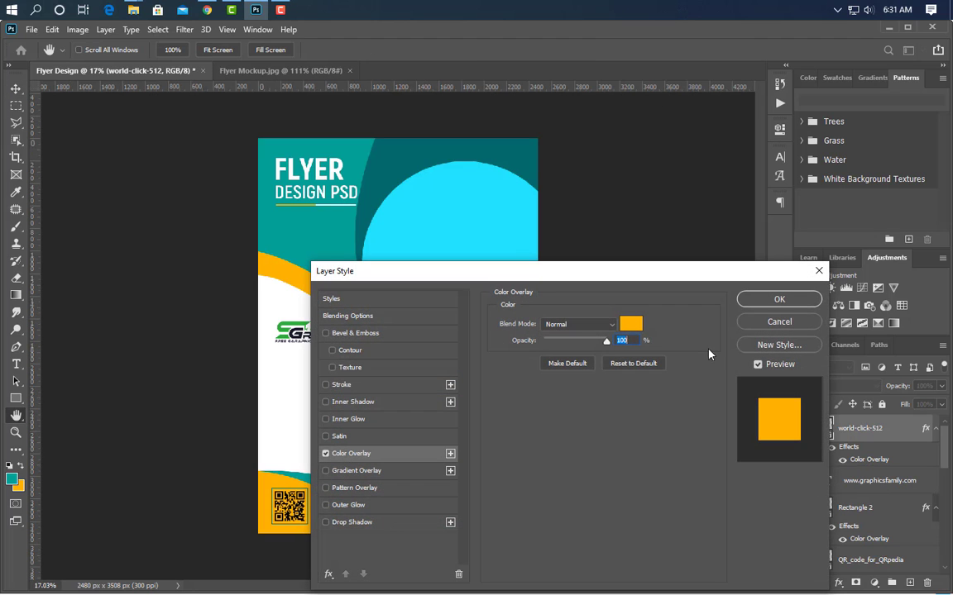
pyautogui.click(624, 333)
pyautogui.write('ffffff')
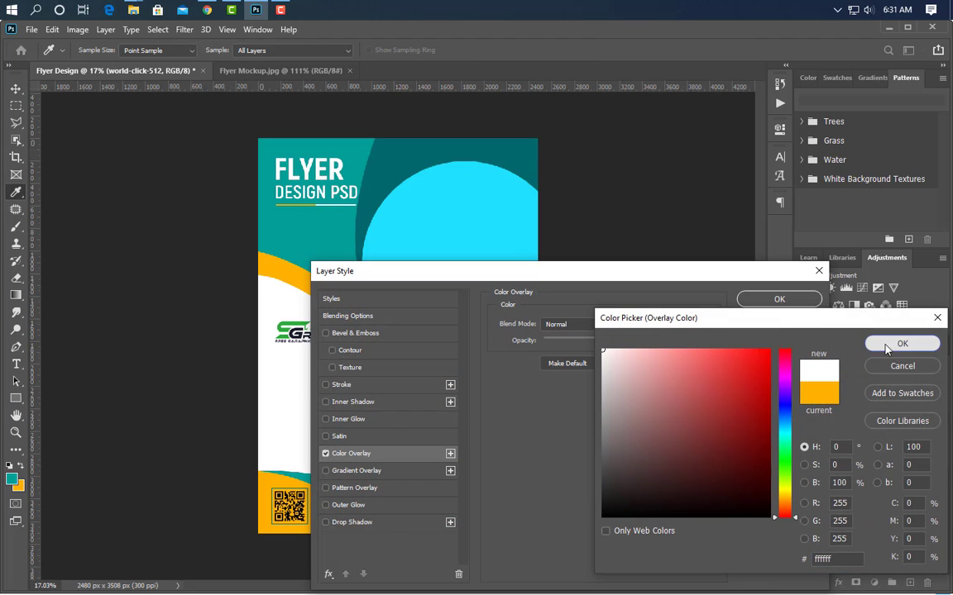
pyautogui.click(909, 340)
pyautogui.click(777, 300)
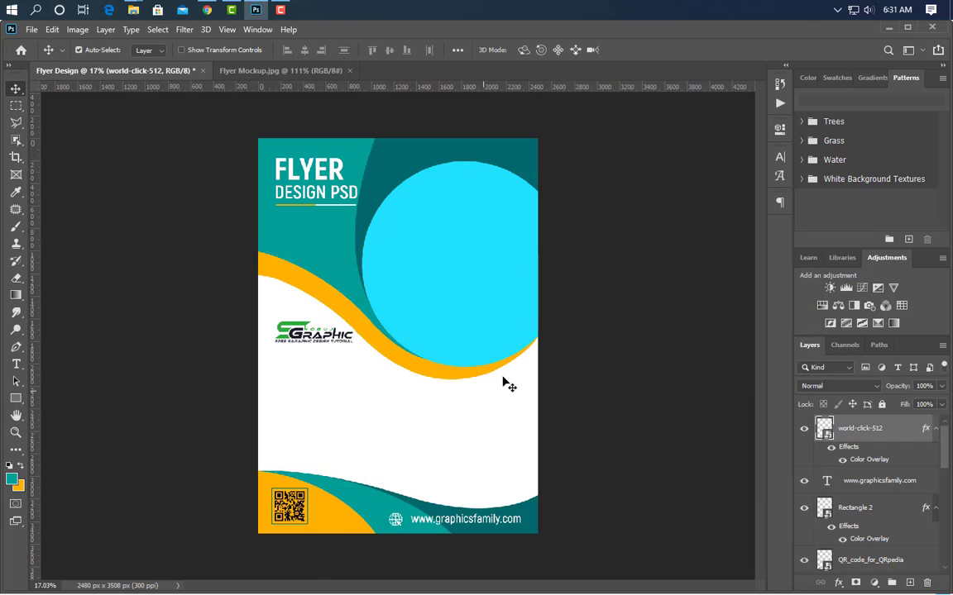
# - Add a text layer reading "Headline" in the white area just below the logo
pyautogui.click(15, 364)
pyautogui.click(278, 377)
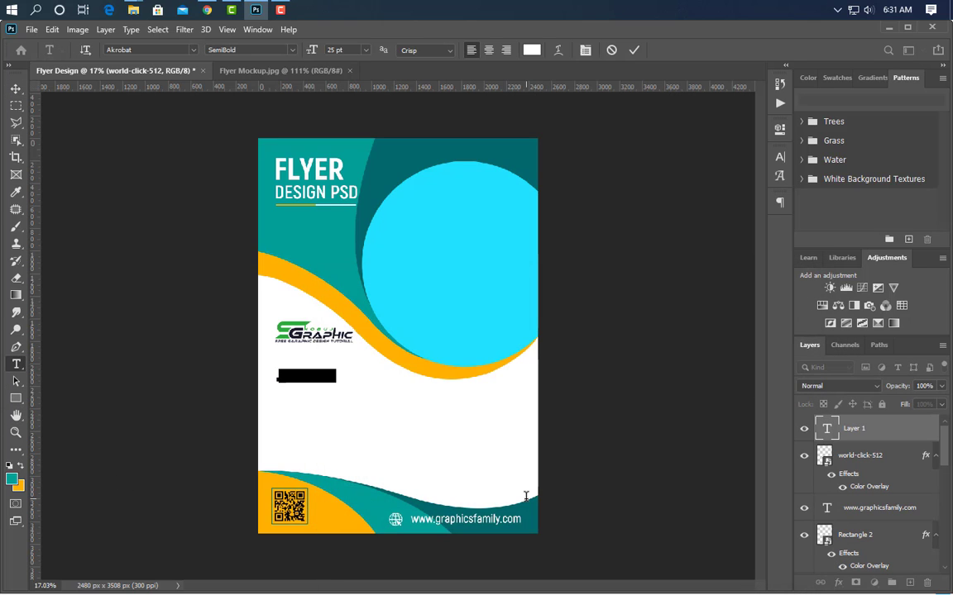
pyautogui.press('BackSpace')
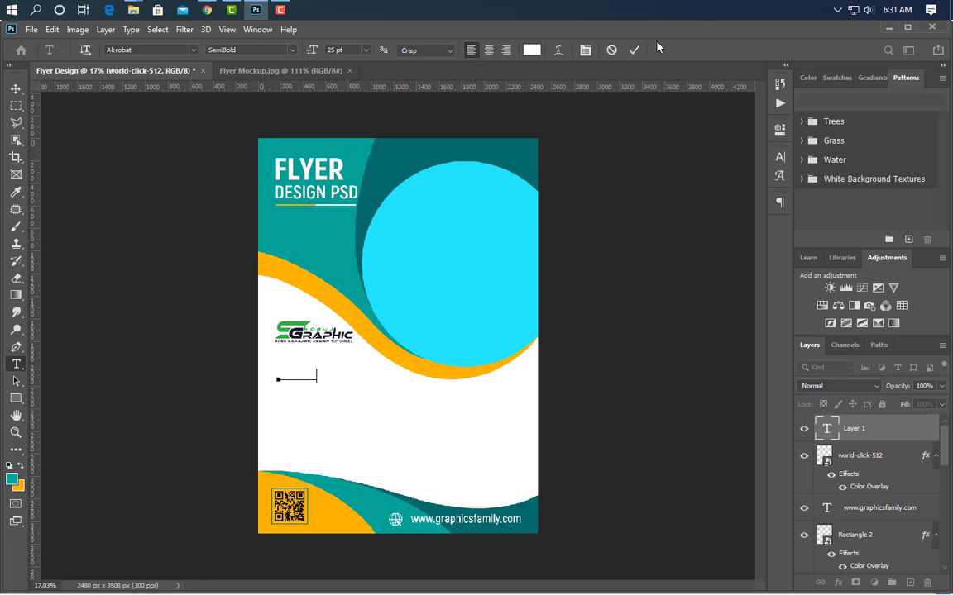
pyautogui.click(634, 50)
# - Format the Headline text as ExtraBold All Caps in dark teal 006869, sampled from the header
pyautogui.click(778, 158)
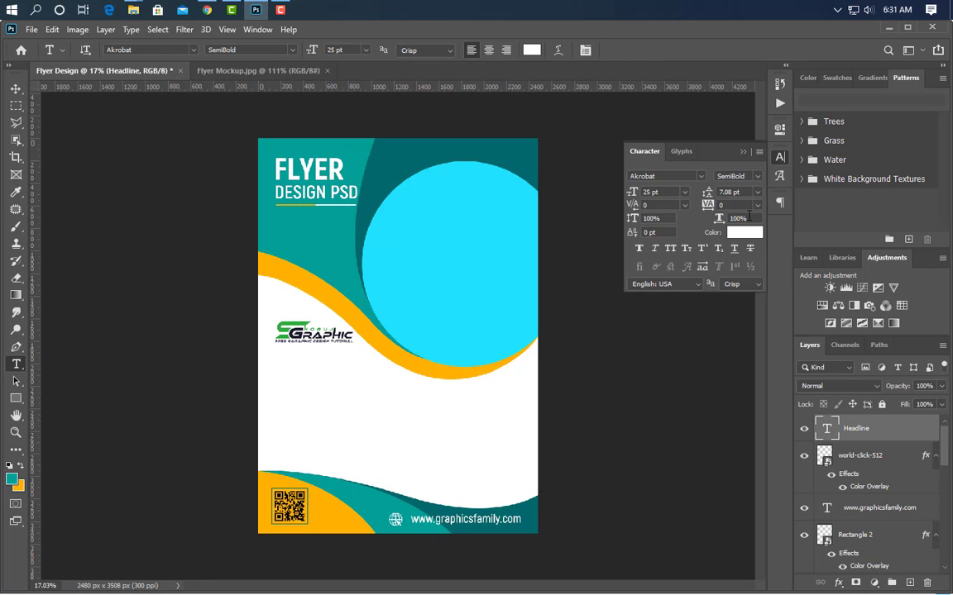
pyautogui.click(756, 180)
pyautogui.click(743, 245)
pyautogui.click(742, 235)
pyautogui.click(366, 142)
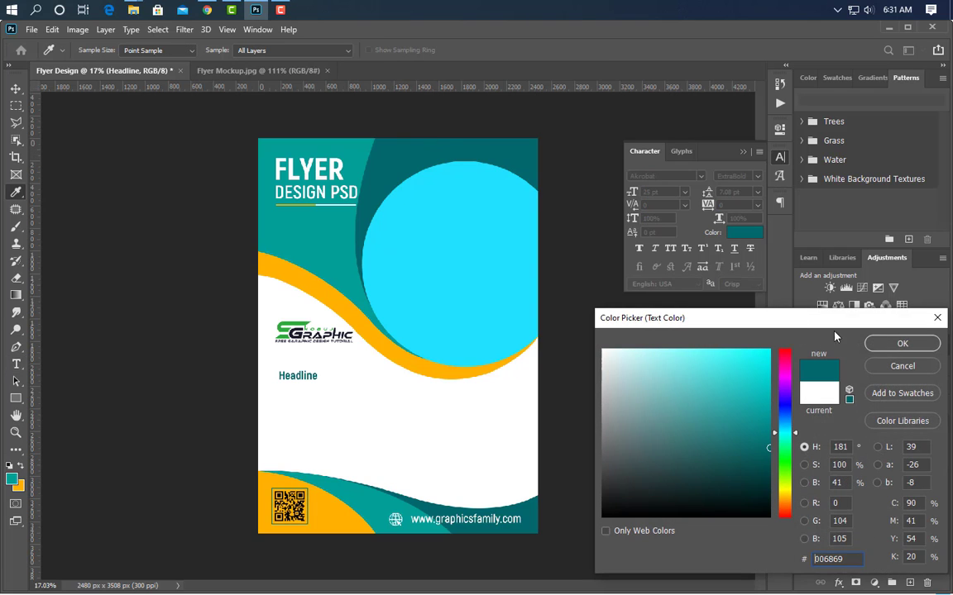
pyautogui.click(893, 347)
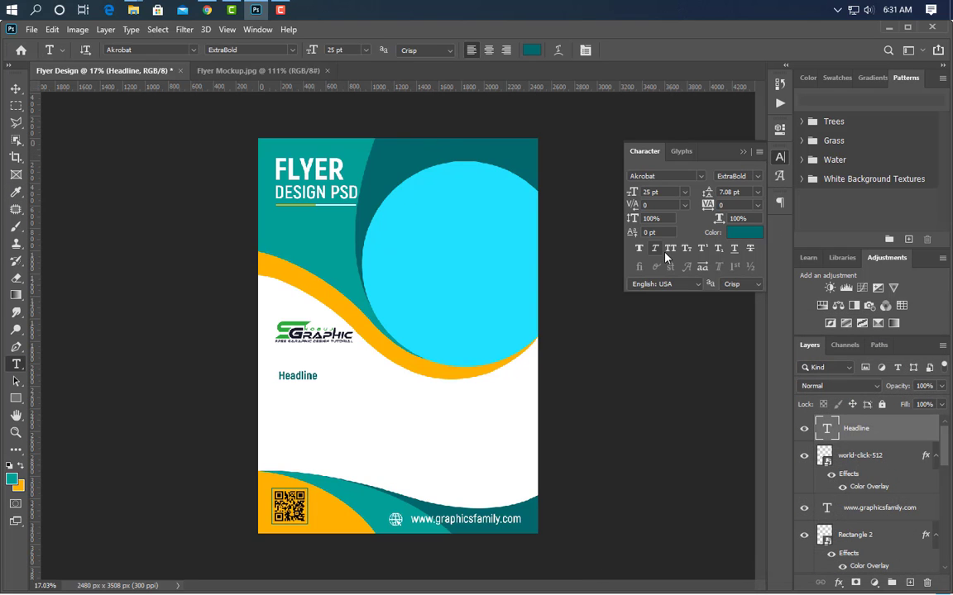
pyautogui.click(743, 152)
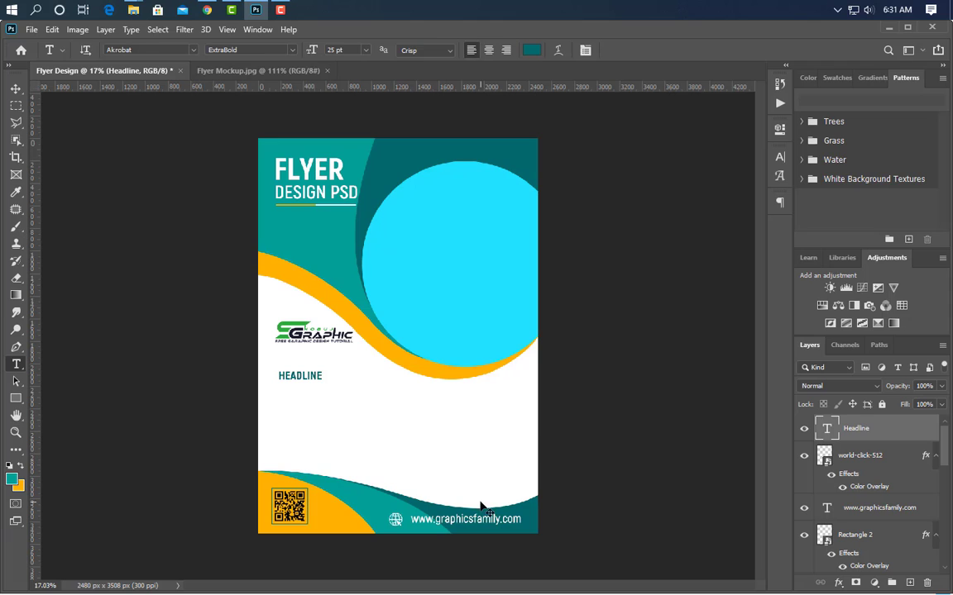
# - Scale the HEADLINE text up to about 278% with its left edge aligned to the logo
pyautogui.hotkey('ctrl', 't')
pyautogui.moveTo(325, 375); pyautogui.dragTo(397, 378)
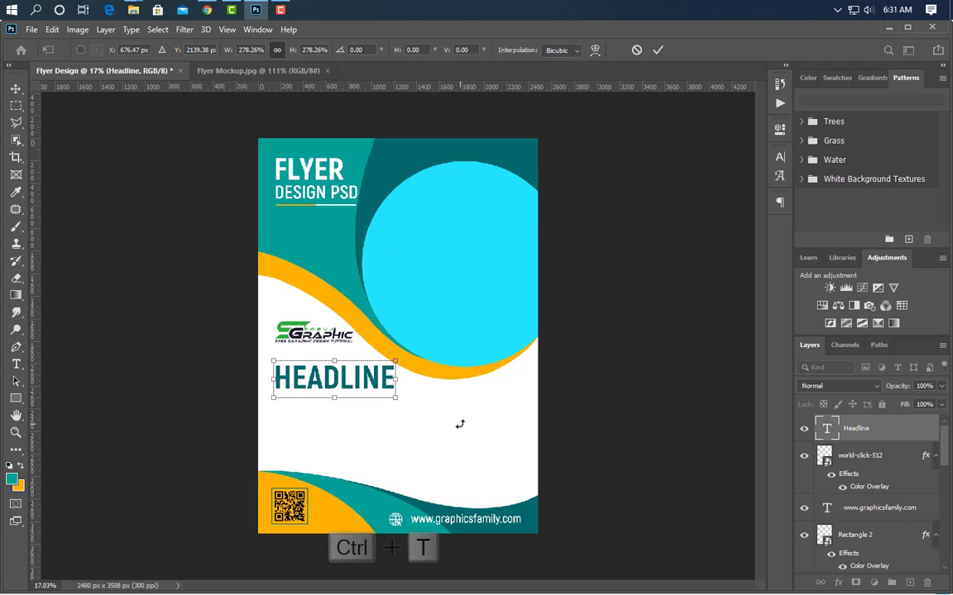
pyautogui.click(658, 51)
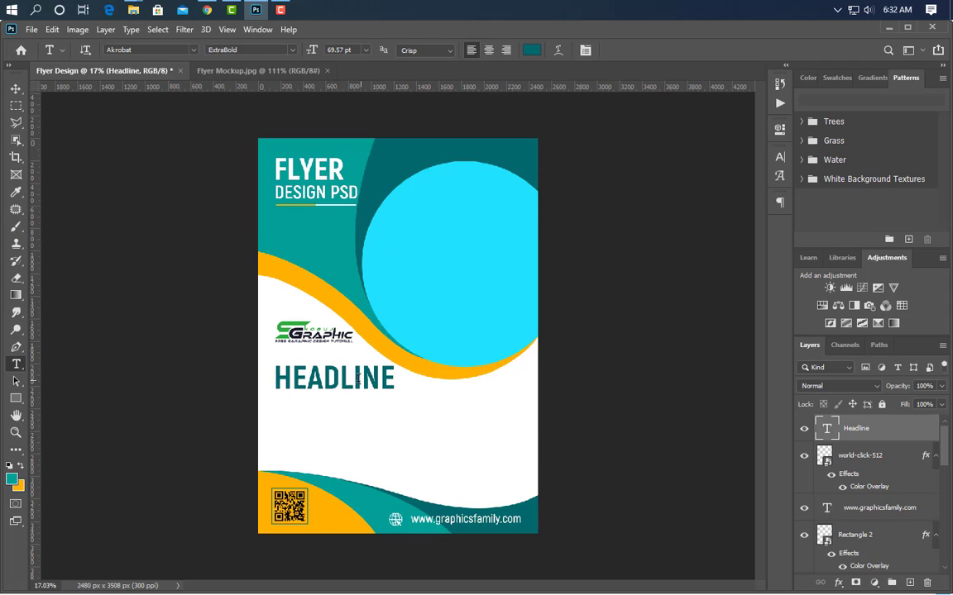
# - Recolor the letters "LINE" in the headline with the lighter teal 039e98, sampled from the header
pyautogui.click(357, 378)
pyautogui.moveTo(339, 378); pyautogui.dragTo(396, 377)
pyautogui.click(779, 157)
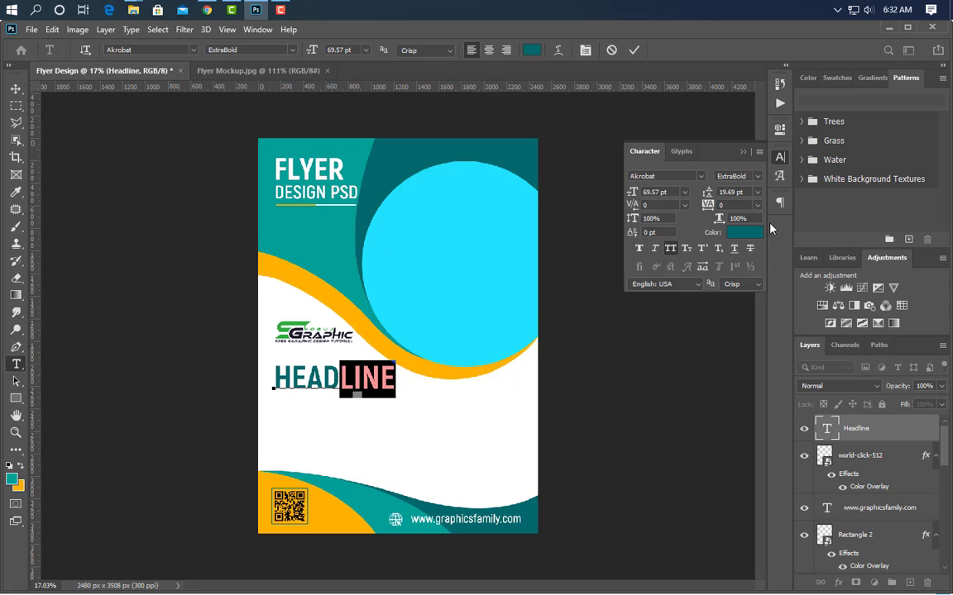
pyautogui.click(745, 233)
pyautogui.click(340, 246)
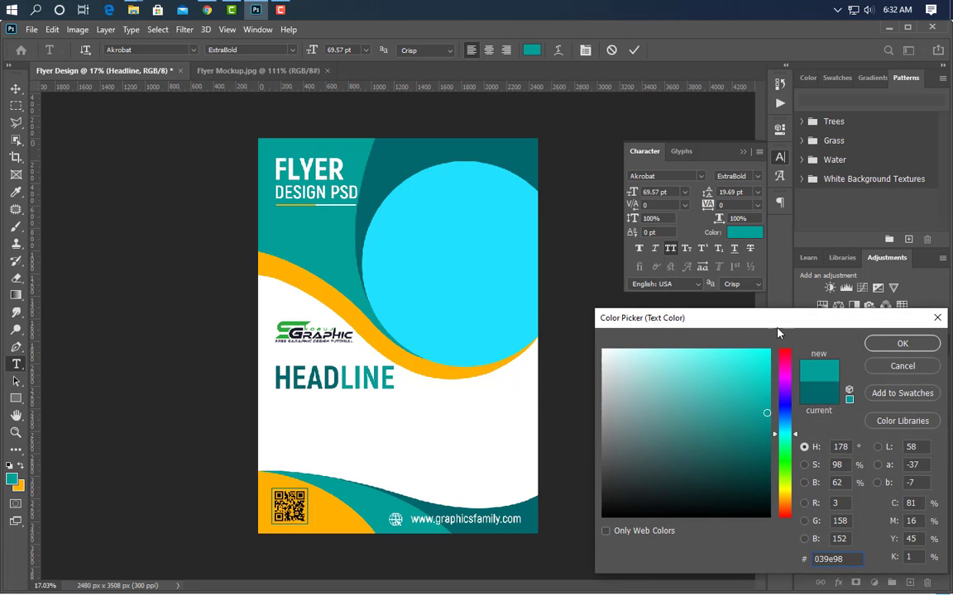
pyautogui.click(898, 344)
pyautogui.click(742, 151)
pyautogui.click(633, 49)
pyautogui.press('v')
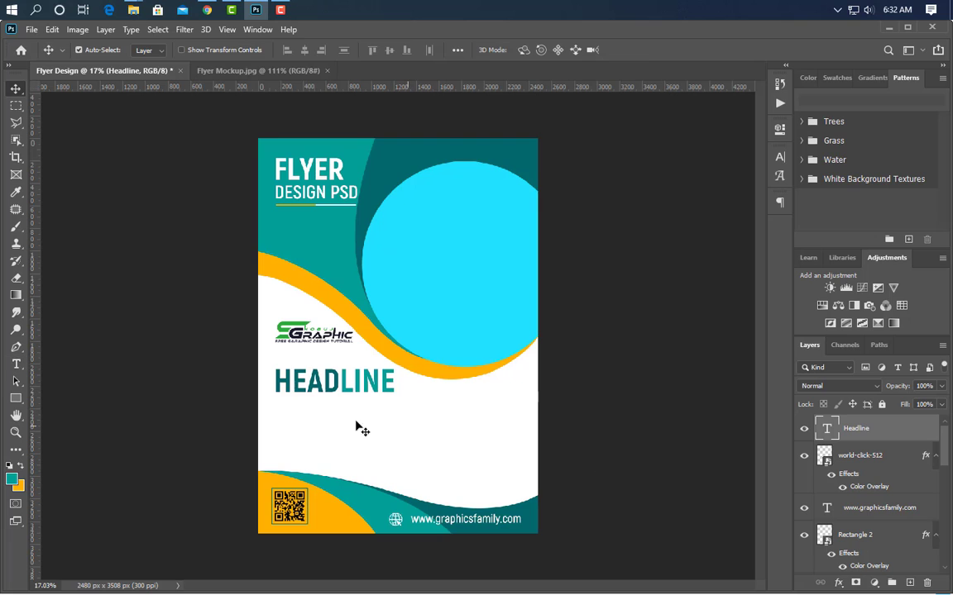
# - Add the subtitle text "Business Flyer Design" directly below the headline
pyautogui.scroll(4, 305, 480)
pyautogui.press('t')
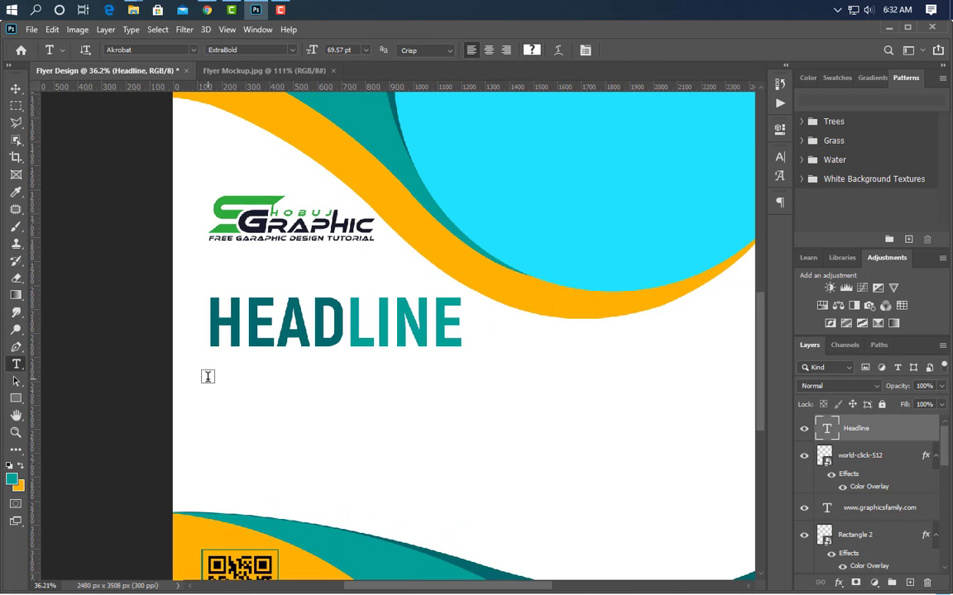
pyautogui.click(208, 376)
pyautogui.write('BUSINESS FLY')
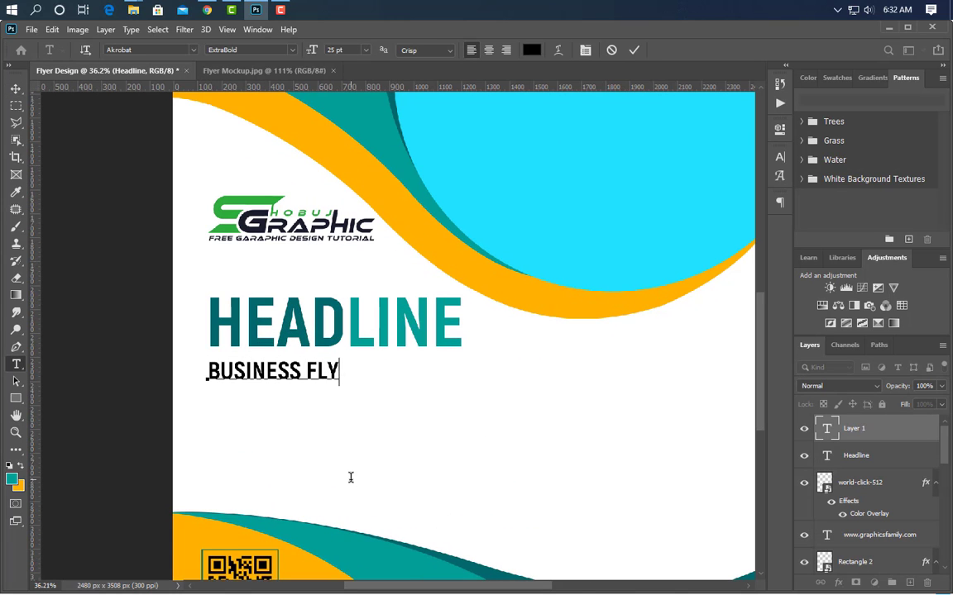
pyautogui.write('ER DESIGN')
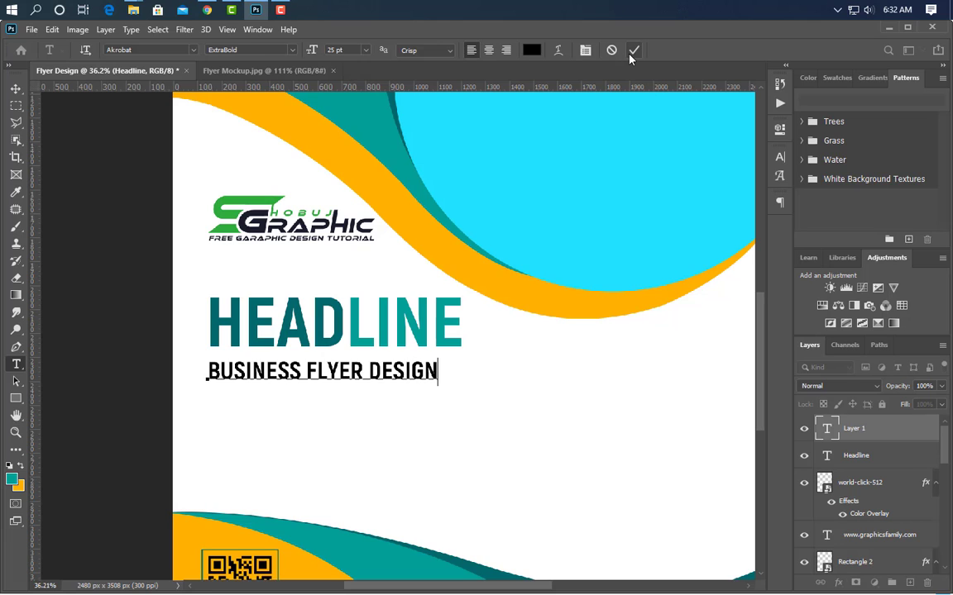
pyautogui.click(631, 51)
# - Apply the Bold weight to the subtitle and turn off All Caps
pyautogui.click(780, 161)
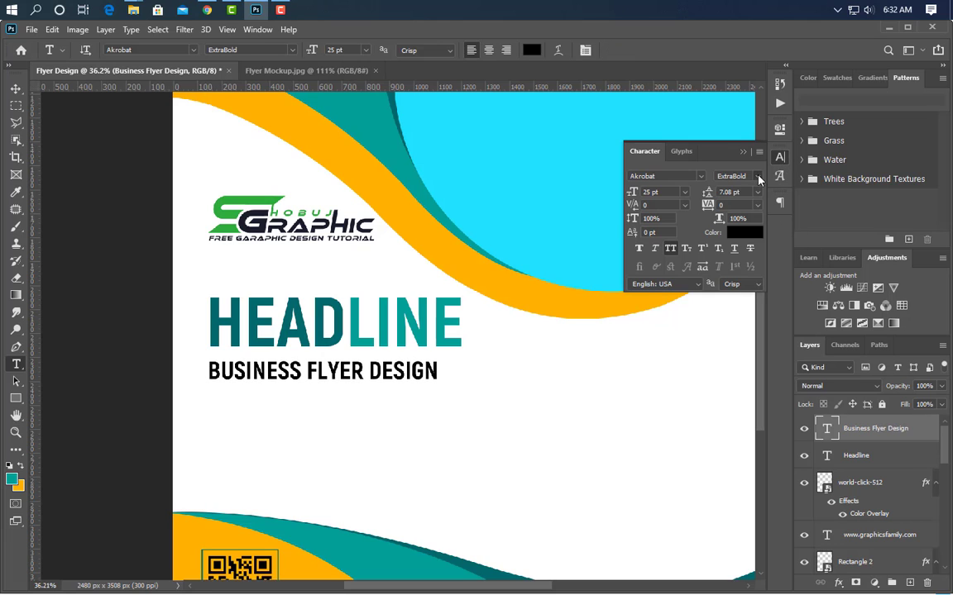
pyautogui.click(758, 178)
pyautogui.click(781, 230)
pyautogui.click(671, 249)
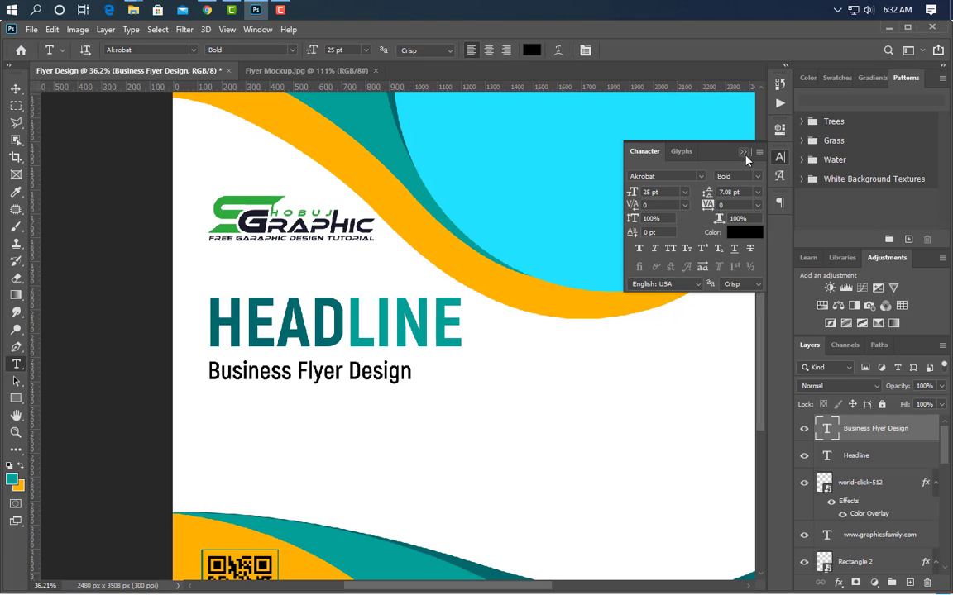
# - Scale the subtitle to about 124% so it matches the headline's width
pyautogui.hotkey('ctrl', 't')
pyautogui.moveTo(413, 378); pyautogui.dragTo(461, 392)
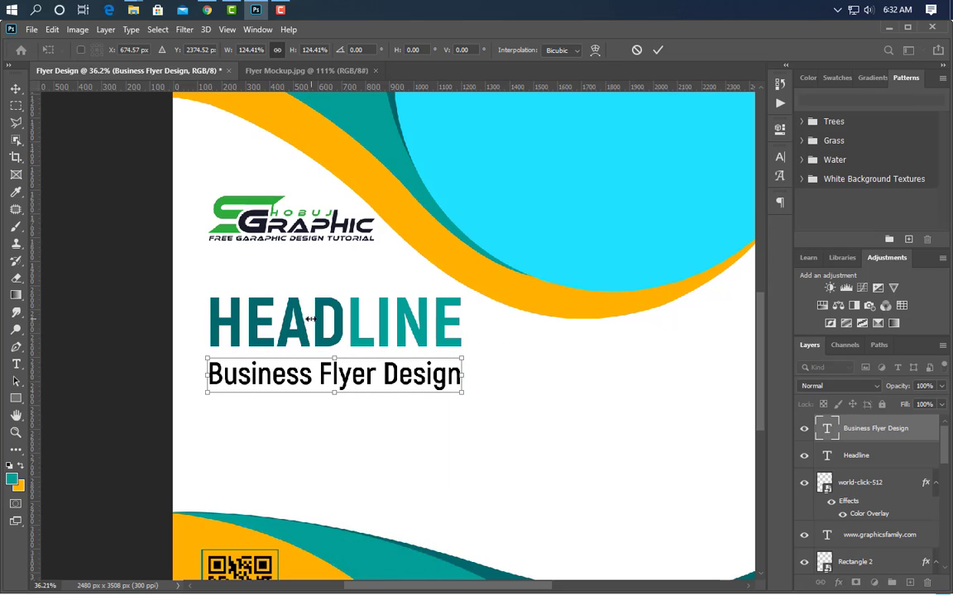
pyautogui.click(657, 49)
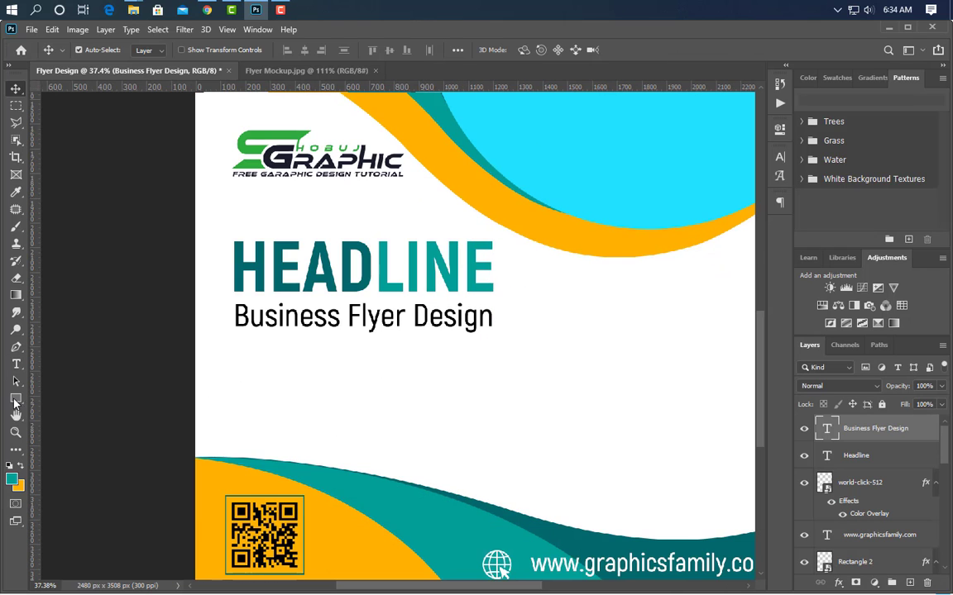
# - Draw a teal rectangle about 731 x 159 px below the subtitle, aligned with its left edge
pyautogui.click(15, 399)
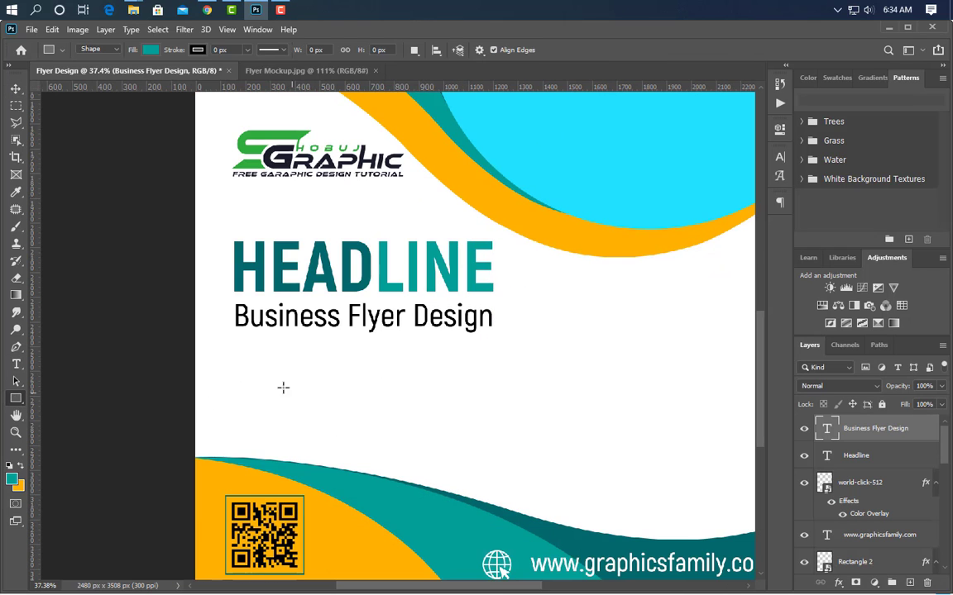
pyautogui.moveTo(235, 356); pyautogui.dragTo(416, 396)
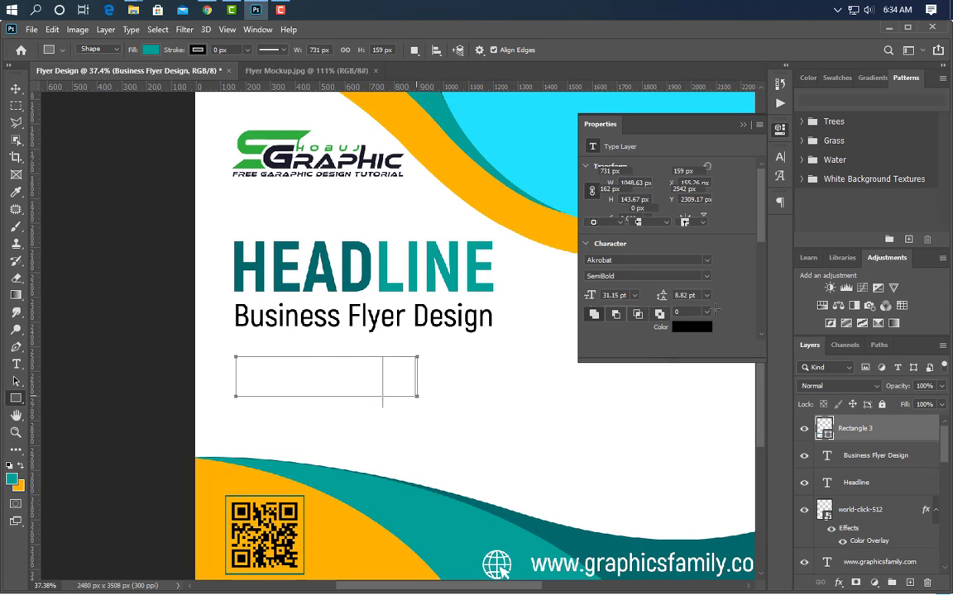
pyautogui.click(742, 126)
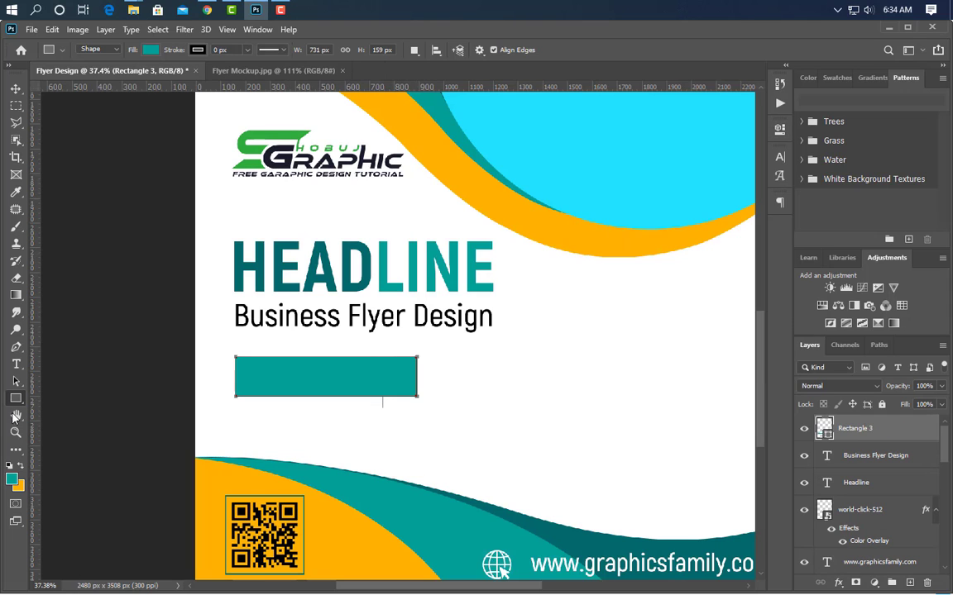
# - Add the text "Contact Us" over the teal rectangle on a new layer
pyautogui.click(15, 364)
pyautogui.click(910, 584)
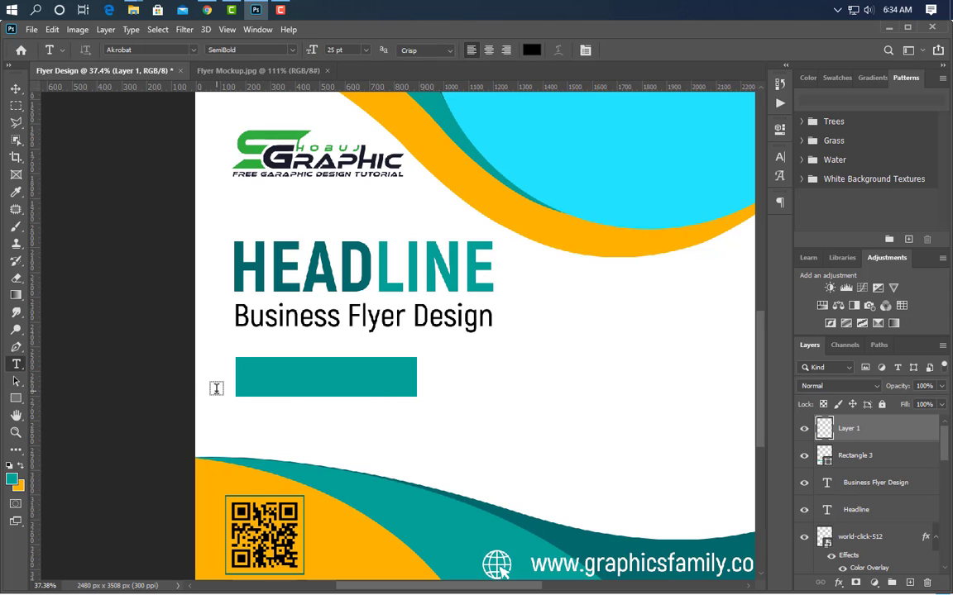
pyautogui.click(248, 381)
pyautogui.write('Contact Us')
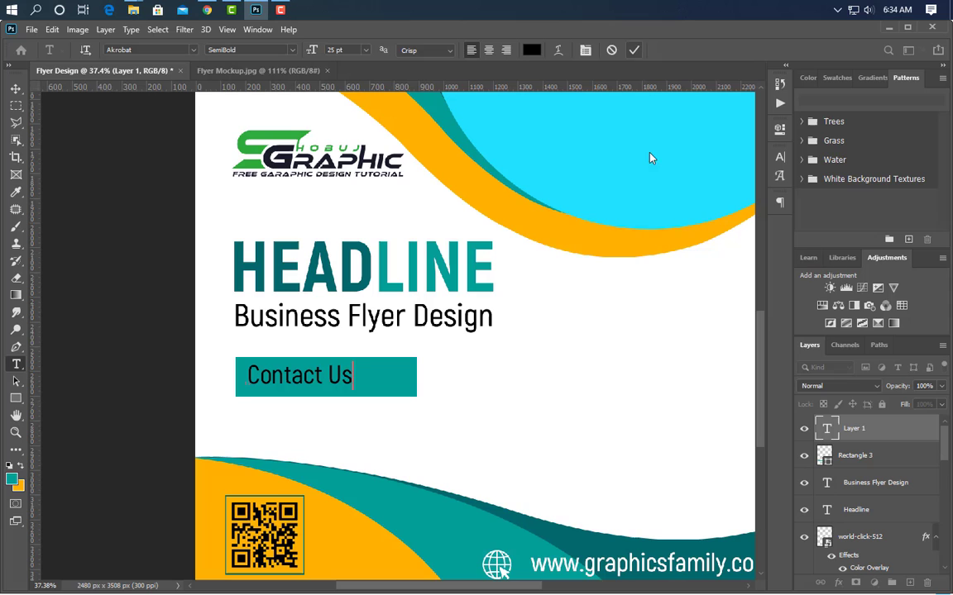
pyautogui.hotkey('ctrl', 'Return')
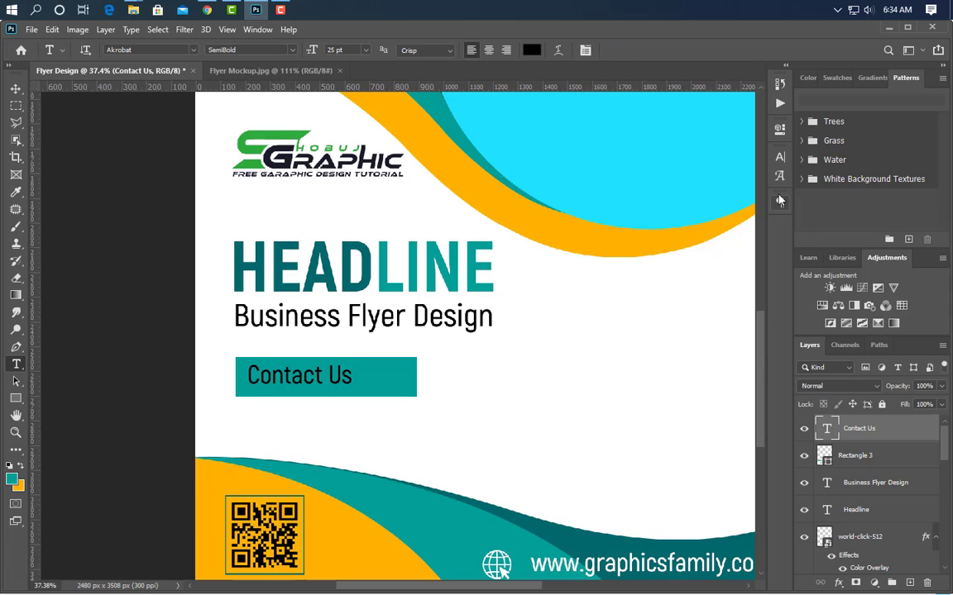
# - Format the "Contact Us" text in white (ffffff), All Caps and Bold, and enlarge it to about 27.3 pt
pyautogui.click(781, 157)
pyautogui.click(745, 232)
pyautogui.click(603, 350)
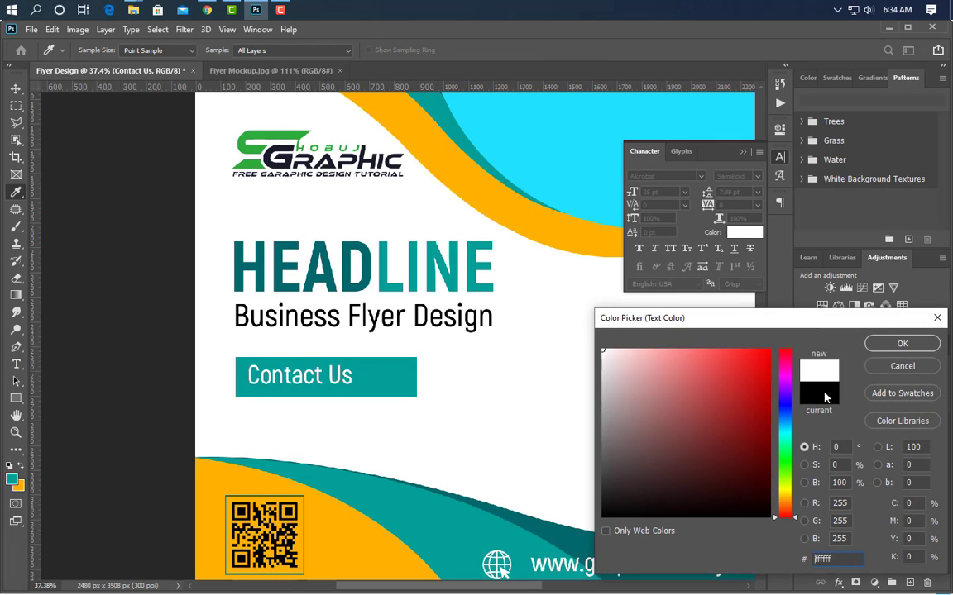
pyautogui.click(884, 350)
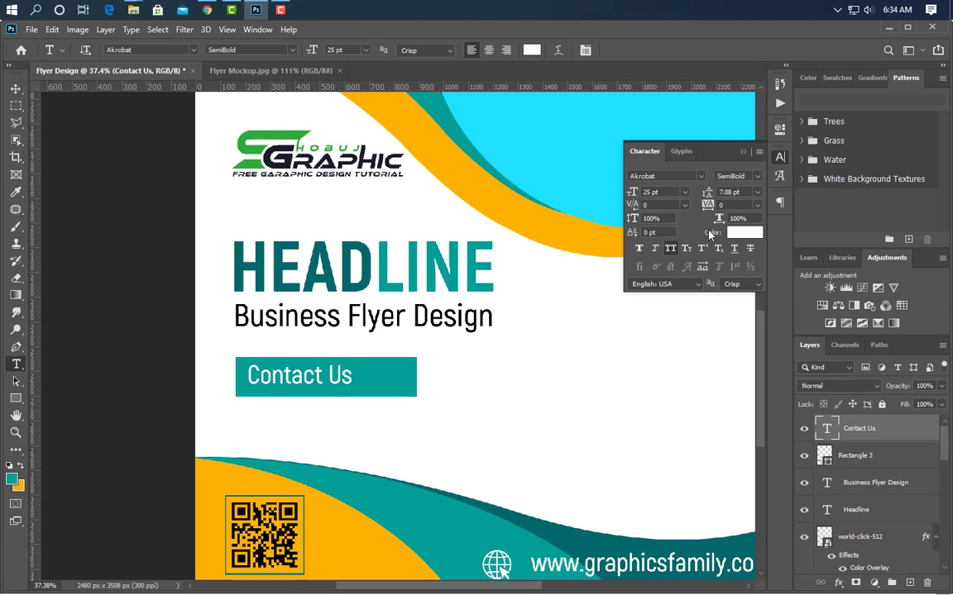
pyautogui.click(670, 248)
pyautogui.click(736, 176)
pyautogui.click(703, 245)
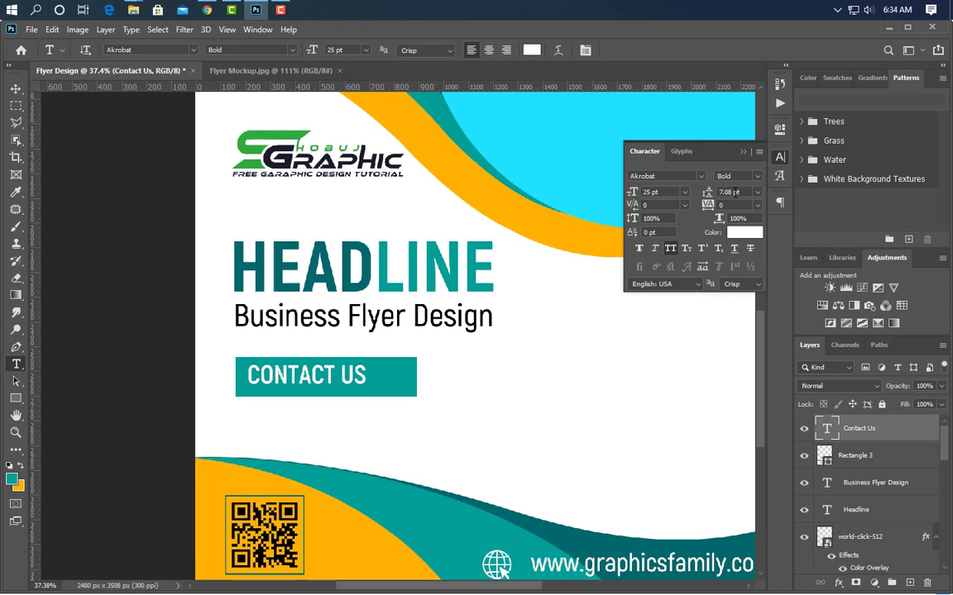
pyautogui.click(745, 153)
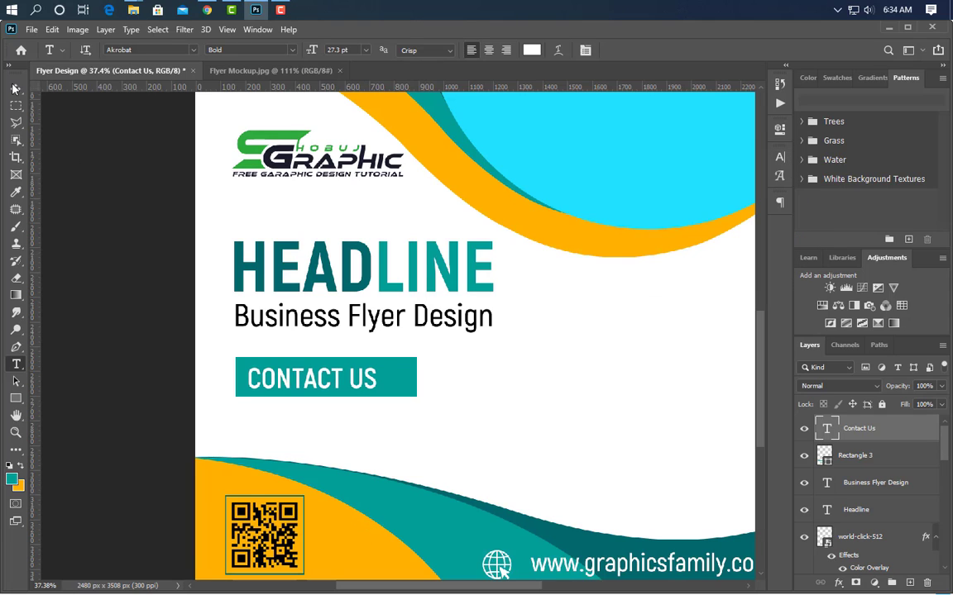
# - Narrow the teal rectangle to about 86% of its width from the right side to fit the CONTACT US text
pyautogui.click(15, 88)
pyautogui.keyDown('ctrl'); pyautogui.click(413, 388); pyautogui.keyUp('ctrl')
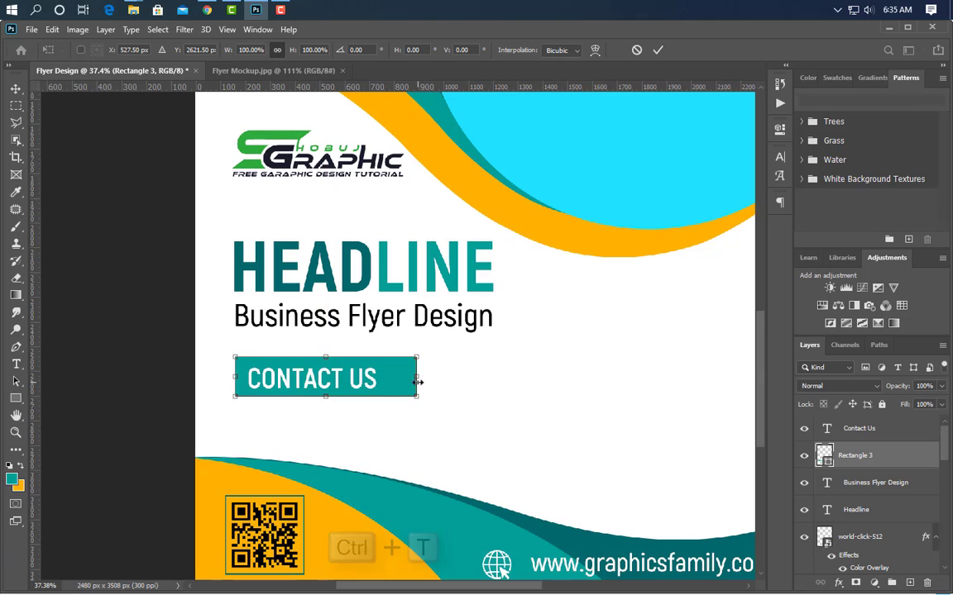
pyautogui.moveTo(417, 378); pyautogui.dragTo(391, 384)
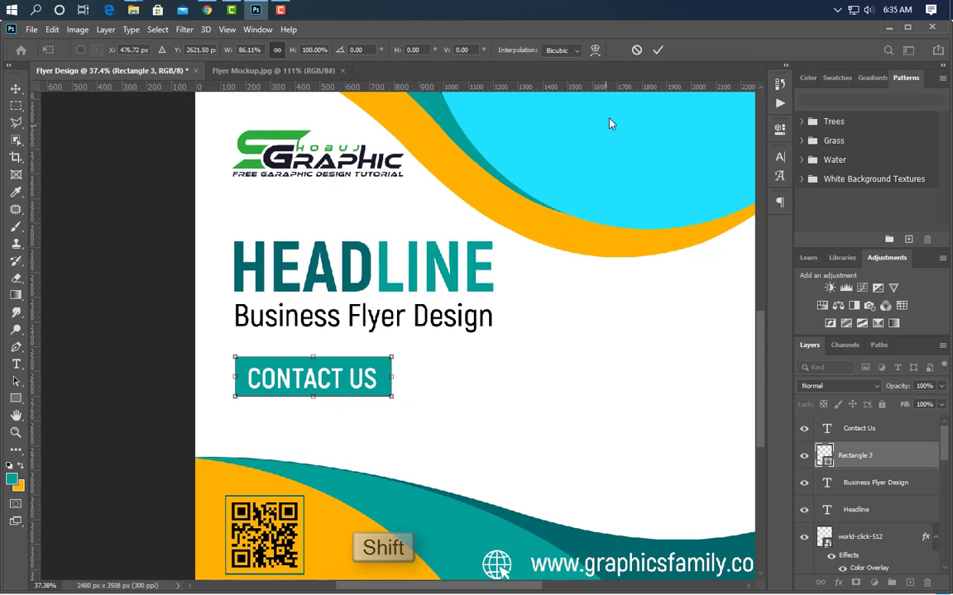
pyautogui.click(657, 50)
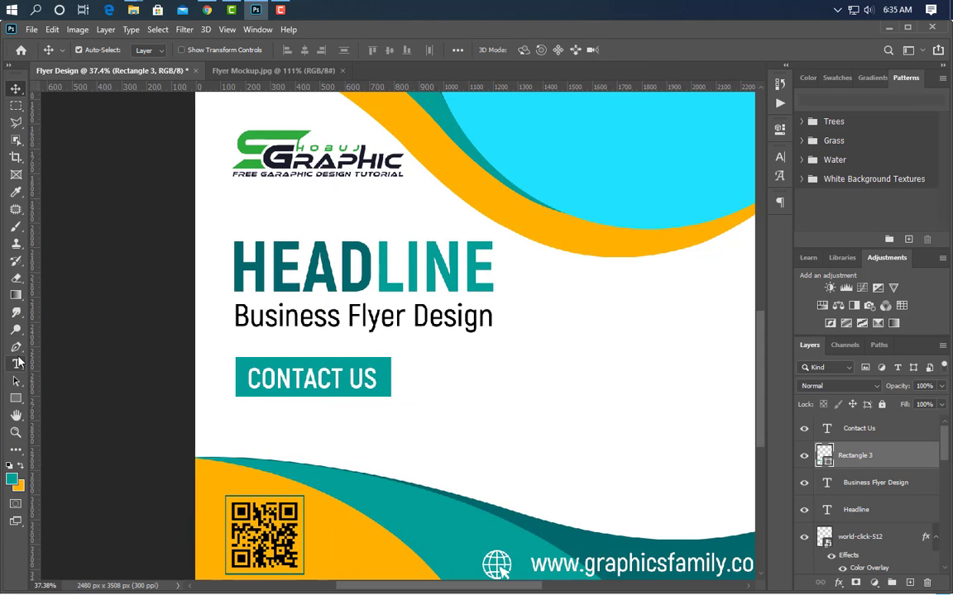
# - Draw a teal three-sided polygon about 199 x 174 px beside the CONTACT US rectangle
pyautogui.click(16, 397)
pyautogui.click(91, 438)
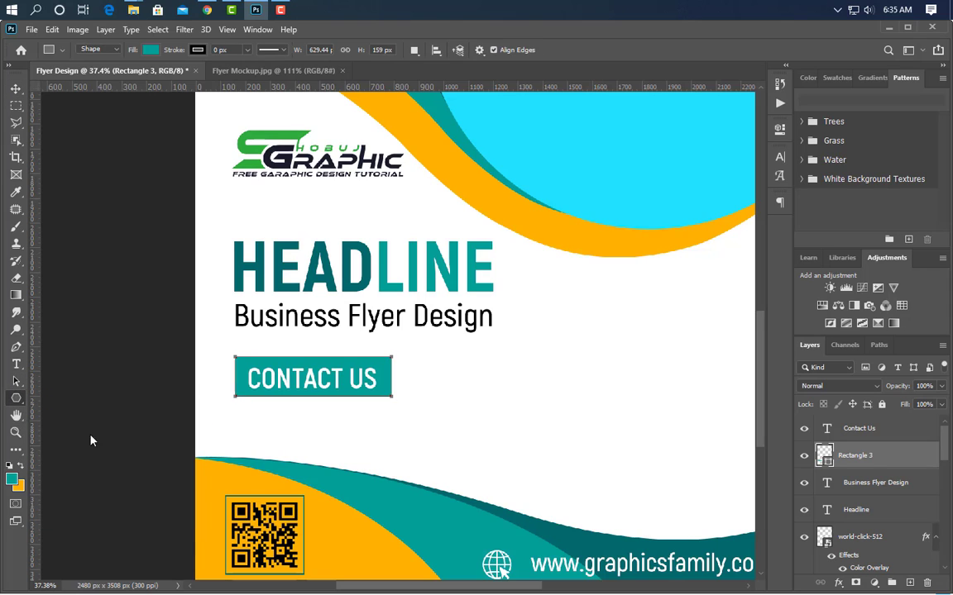
pyautogui.moveTo(435, 370); pyautogui.dragTo(462, 384)
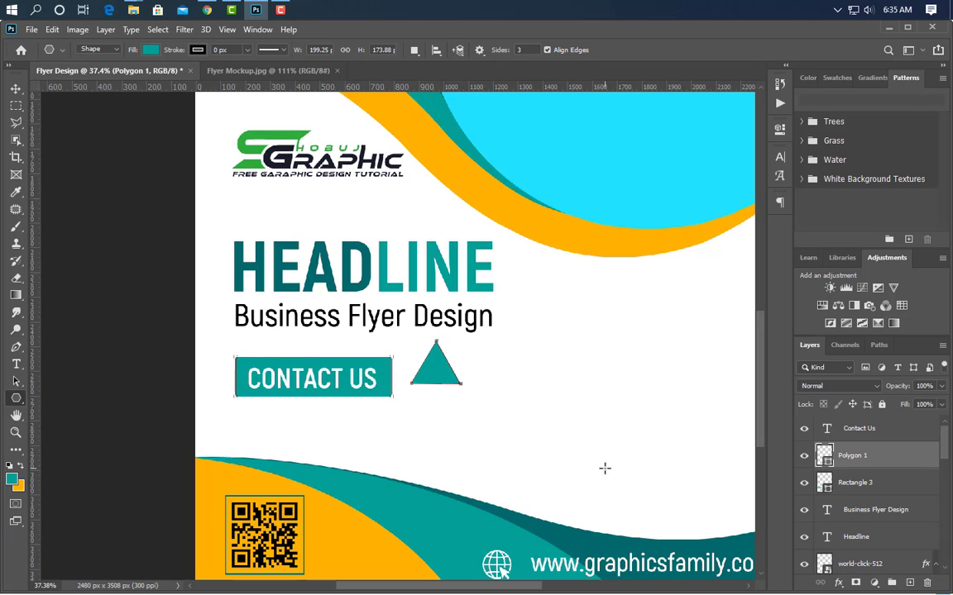
# - Rotate the teal triangle 90° to point right, scale it to about 79.8% and line it up with the CONTACT US rectangle
pyautogui.hotkey('ctrl', 't')
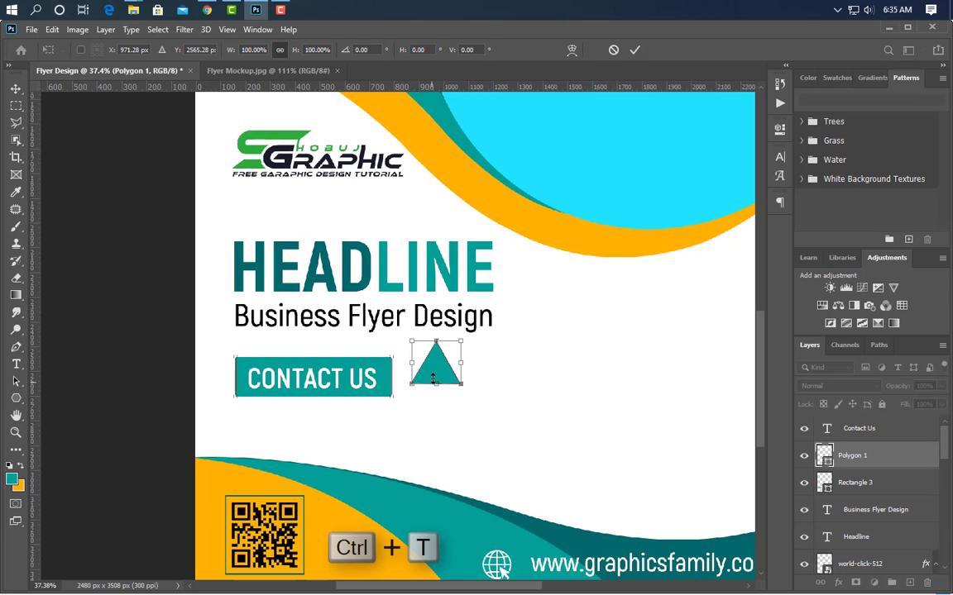
pyautogui.rightClick(437, 367)
pyautogui.click(488, 318)
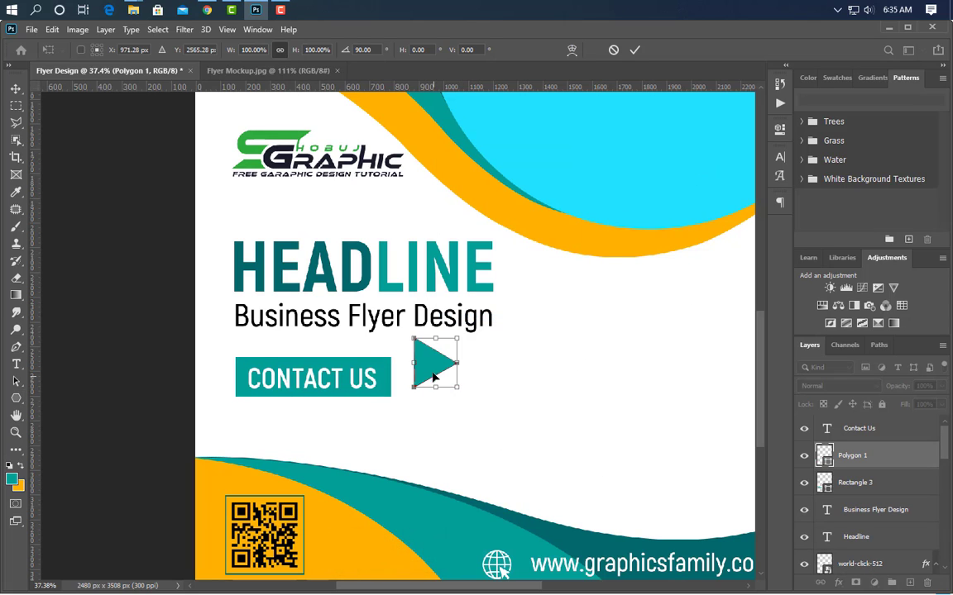
pyautogui.moveTo(430, 361)
pyautogui.mouseDown()
pyautogui.moveTo(422, 366)
pyautogui.moveTo(431, 371)
pyautogui.moveTo(425, 354)
pyautogui.moveTo(435, 356)
pyautogui.mouseUp()
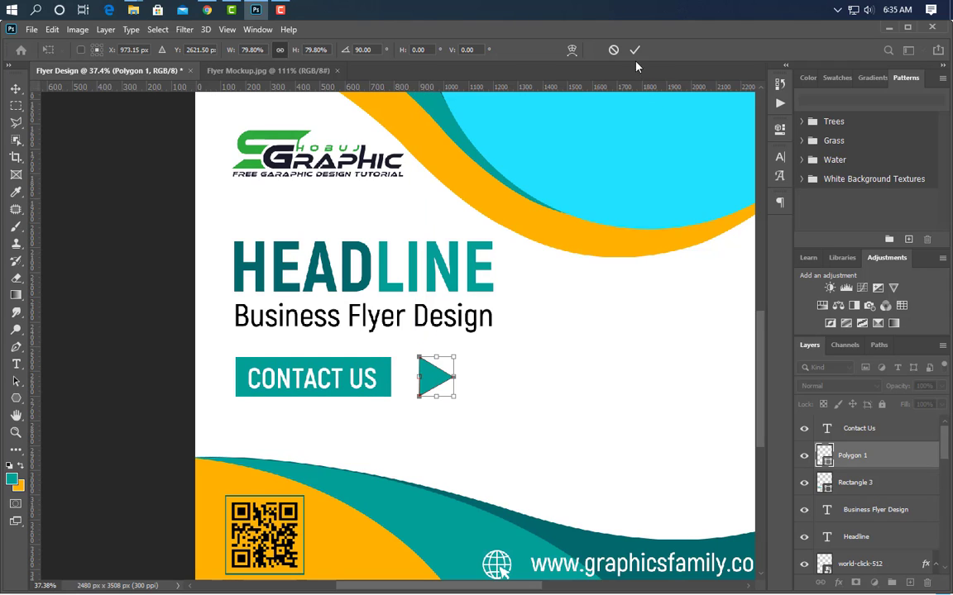
pyautogui.press('Return')
# - Duplicate the triangle slightly to its right on the same level and recolor the copy in the flyer's orange
pyautogui.click(16, 89)
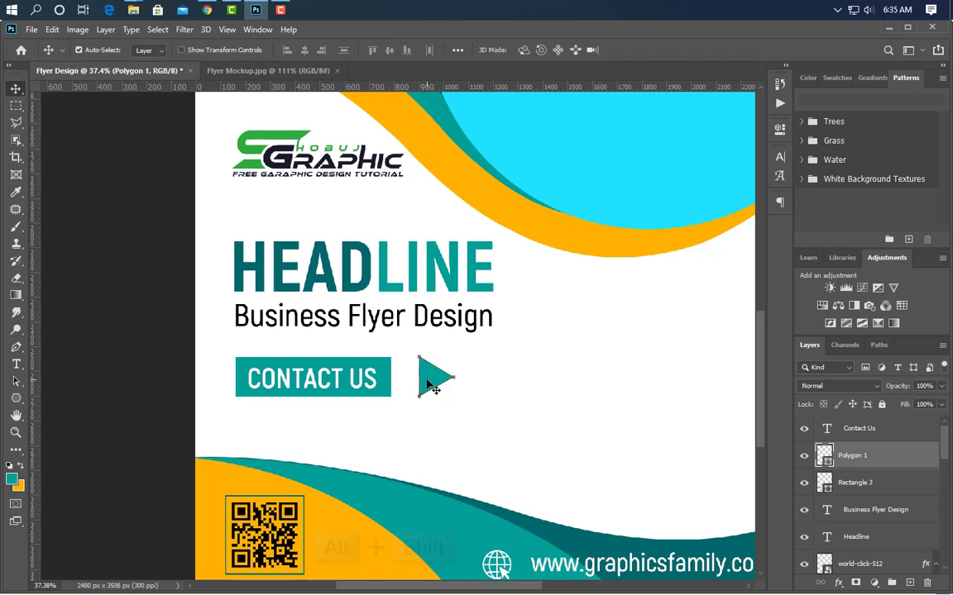
pyautogui.moveTo(431, 386); pyautogui.dragTo(446, 386)
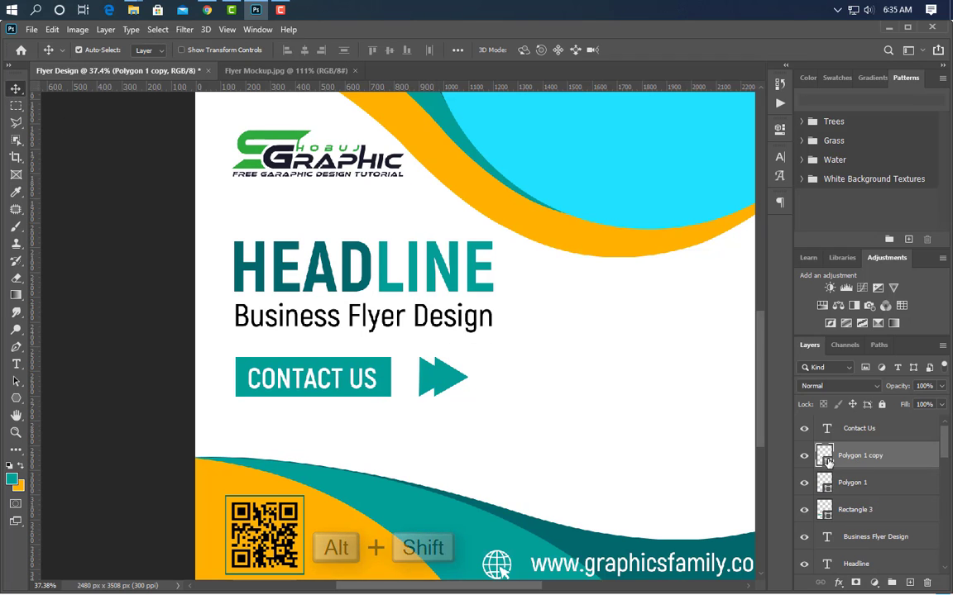
pyautogui.doubleClick(825, 456)
pyautogui.click(496, 189)
pyautogui.click(891, 349)
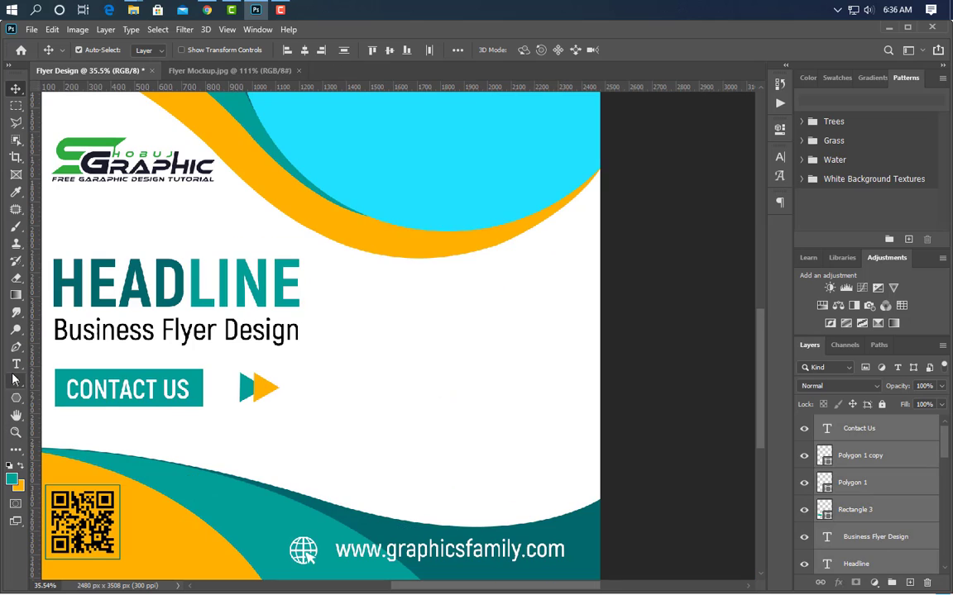
# - Add the text "Your Text Here" in the white area to the right of the headline
pyautogui.click(15, 364)
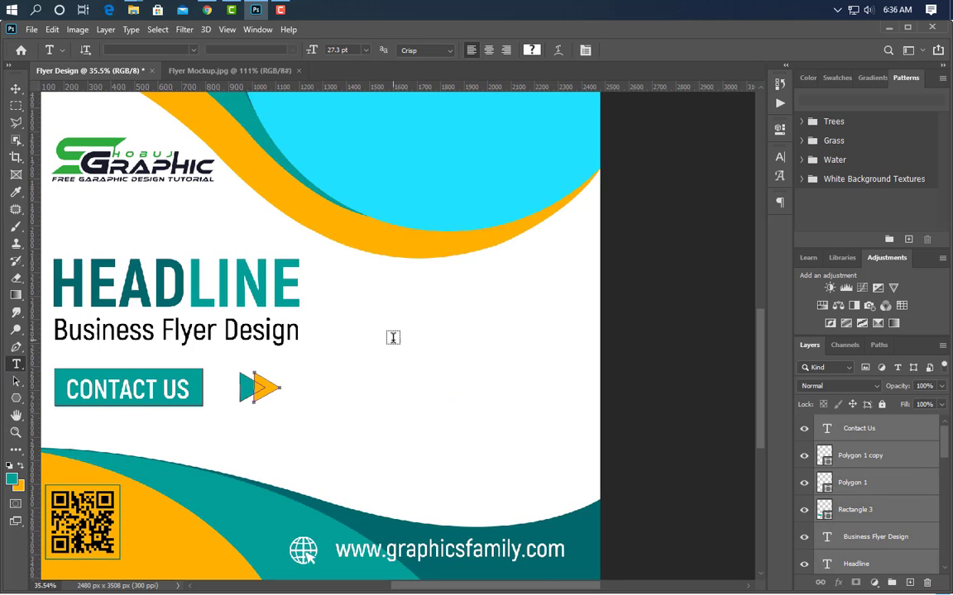
pyautogui.click(375, 298)
pyautogui.write('Your Text Here')
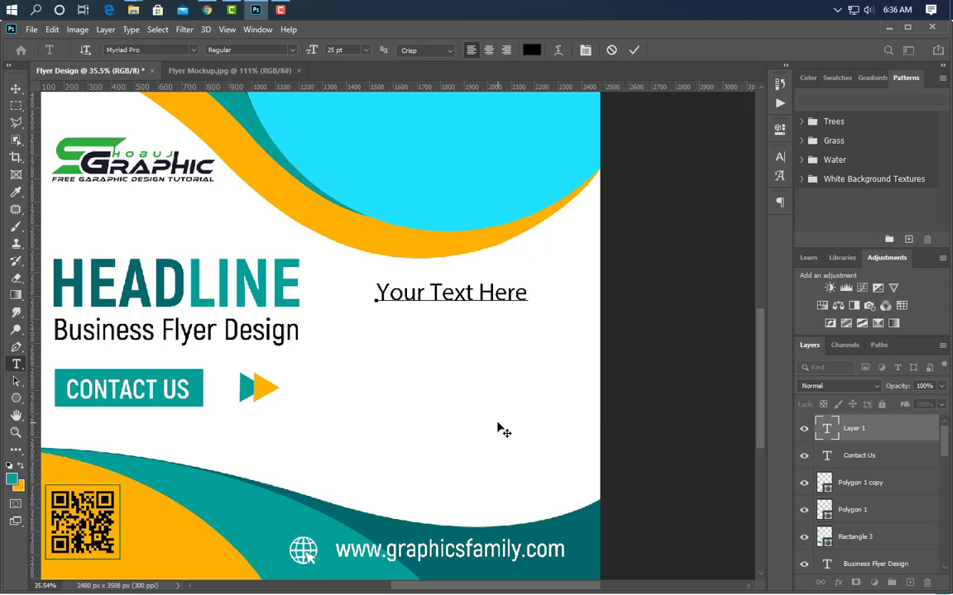
pyautogui.rightClick(497, 429)
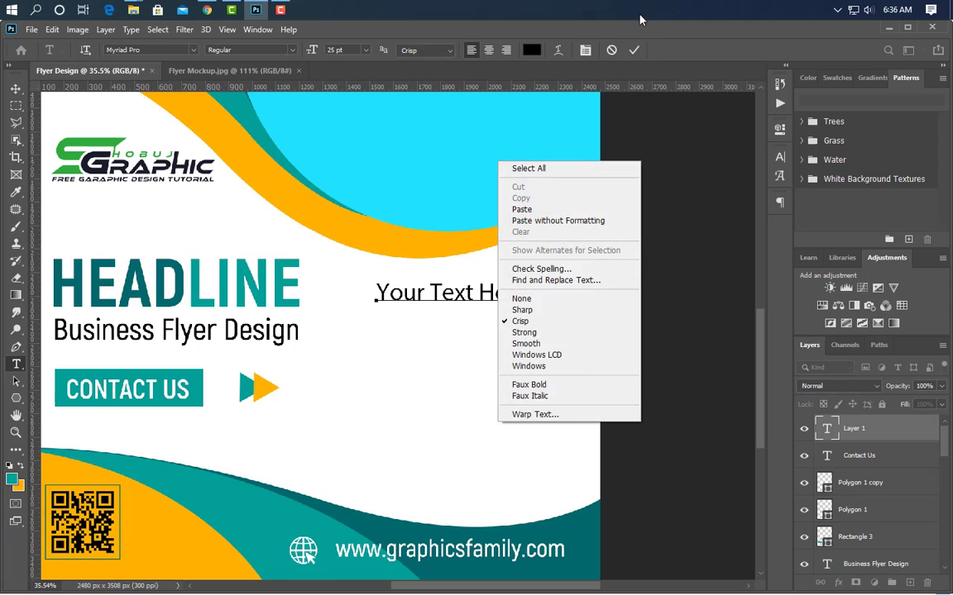
pyautogui.click(634, 50)
# - Set the "Your Text Here" text in the Akrobat font with the Bold style
pyautogui.click(780, 159)
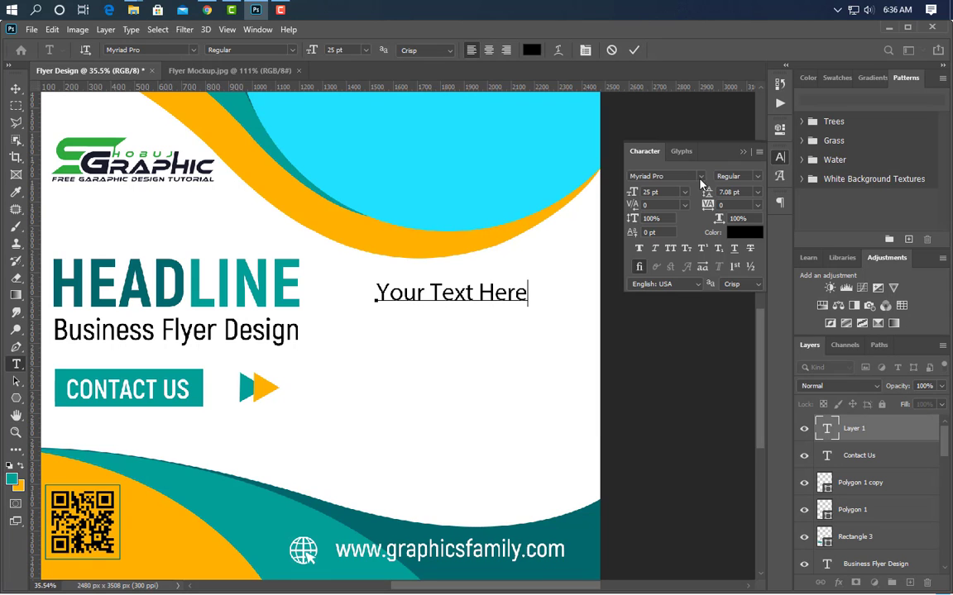
pyautogui.hotkey('ctrl', 'a')
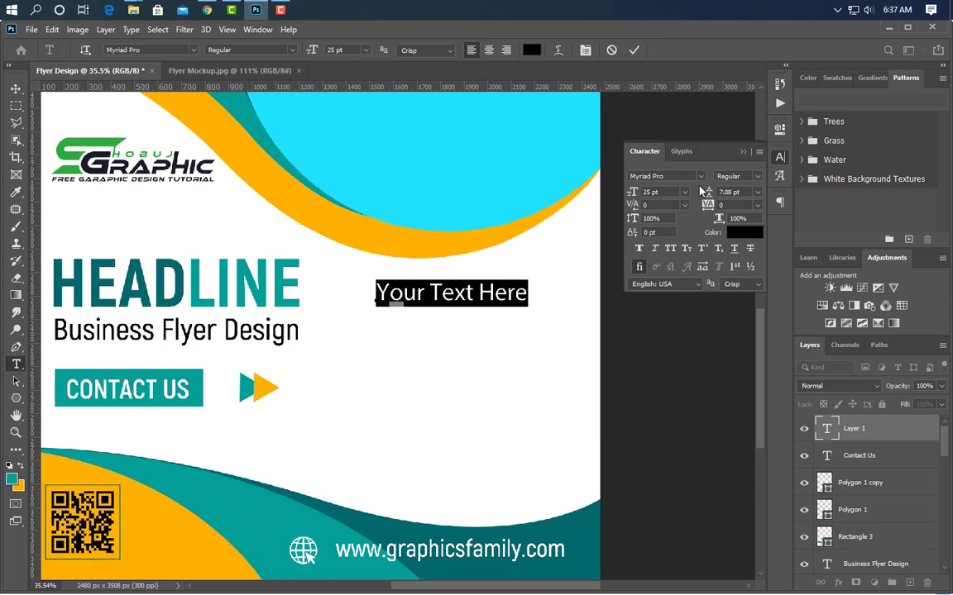
pyautogui.click(701, 177)
pyautogui.moveTo(883, 408); pyautogui.dragTo(882, 223)
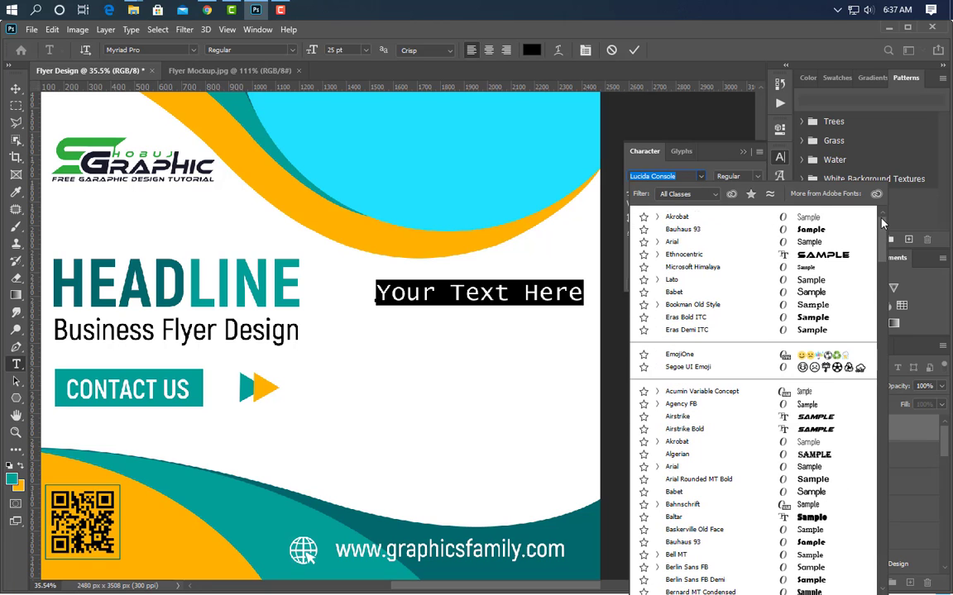
pyautogui.click(686, 217)
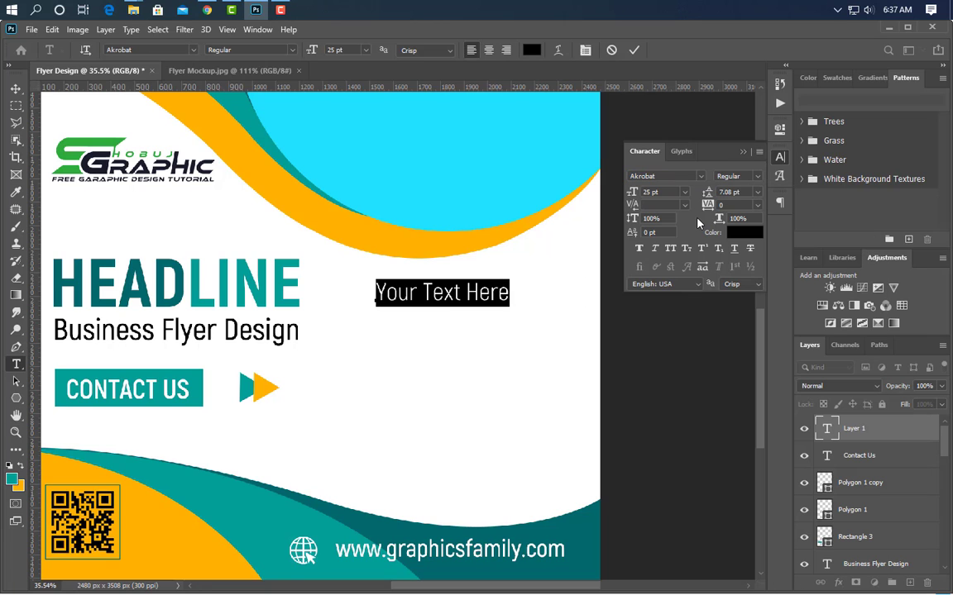
pyautogui.click(757, 176)
pyautogui.click(746, 240)
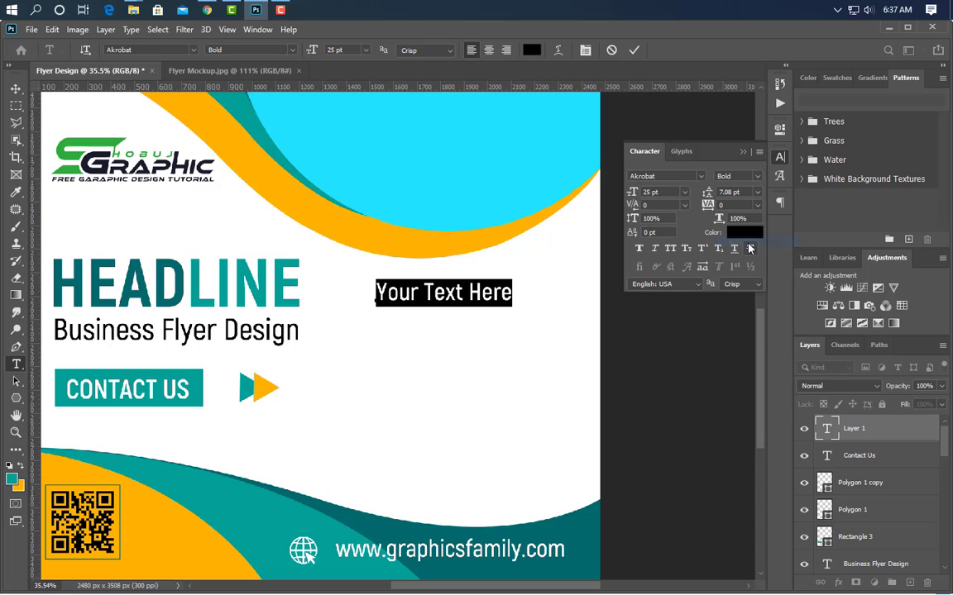
# - Color "Your Text Here" with the dark teal sampled from the headline and change its weight to ExtraBold
pyautogui.click(744, 232)
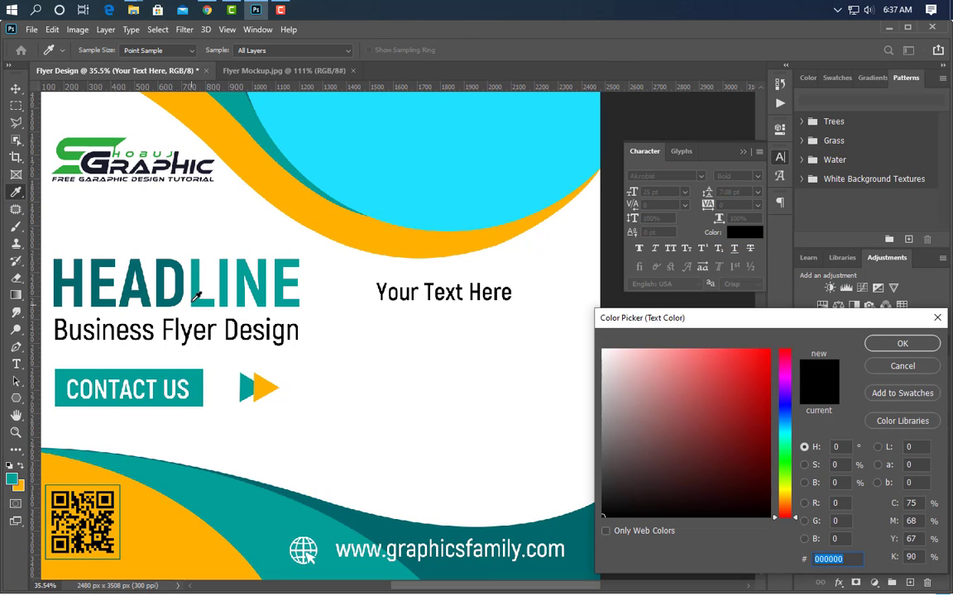
pyautogui.click(169, 269)
pyautogui.click(903, 346)
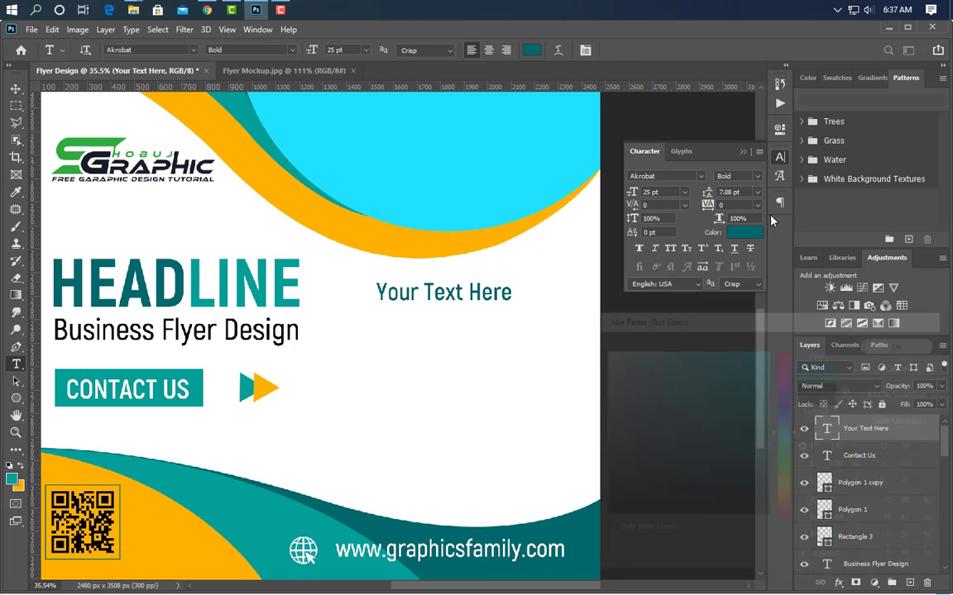
pyautogui.click(758, 178)
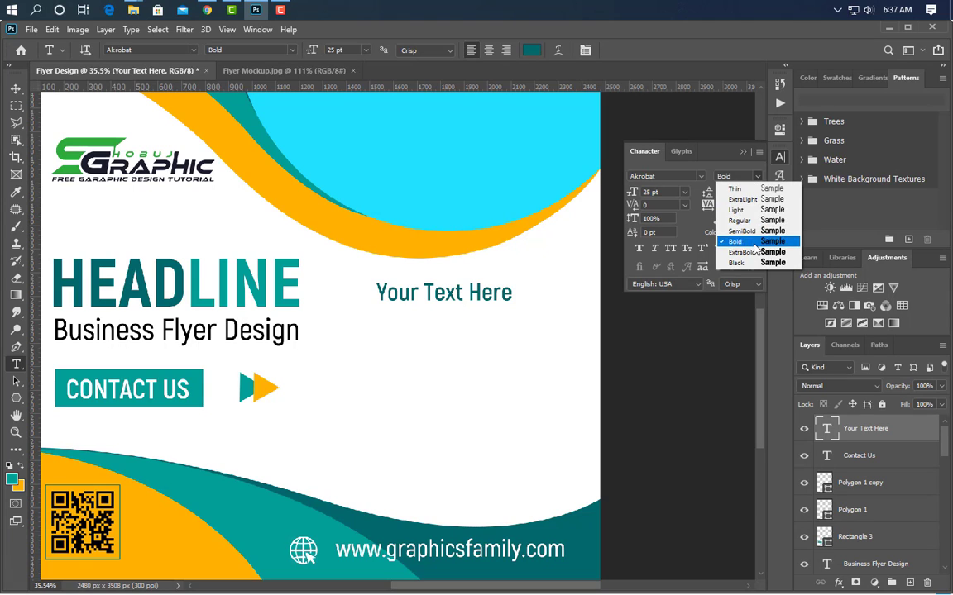
pyautogui.click(731, 250)
pyautogui.click(743, 154)
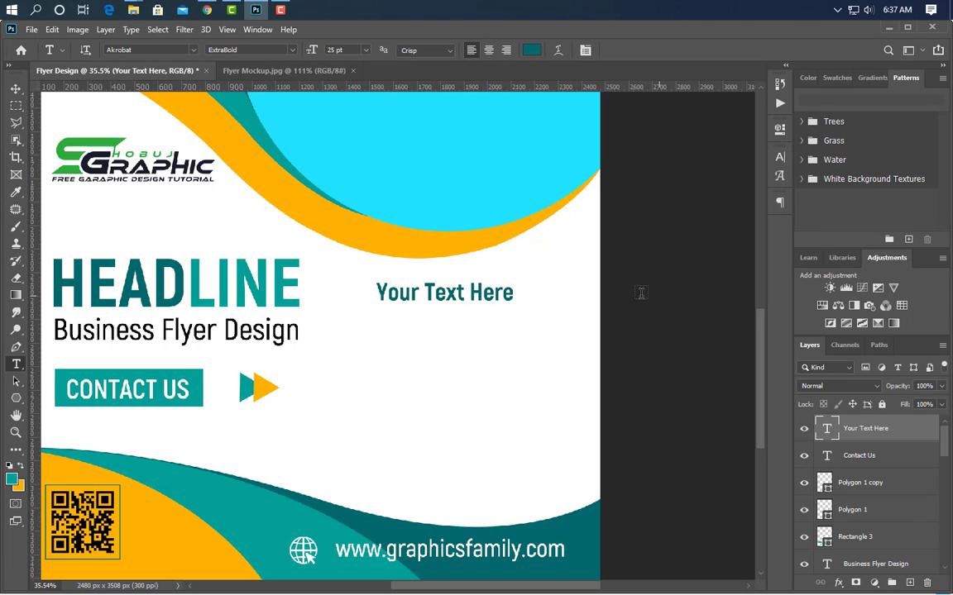
# - Scale "Your Text Here" to about 105.29% and align its right edge with the end of the website line
pyautogui.hotkey('ctrl', 't')
pyautogui.moveTo(520, 294); pyautogui.dragTo(524, 301)
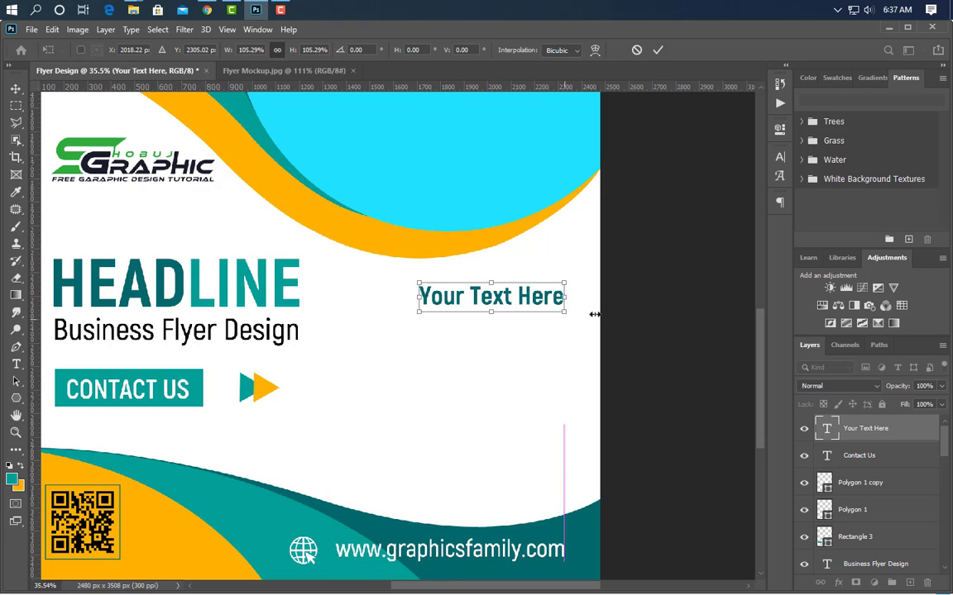
pyautogui.click(658, 50)
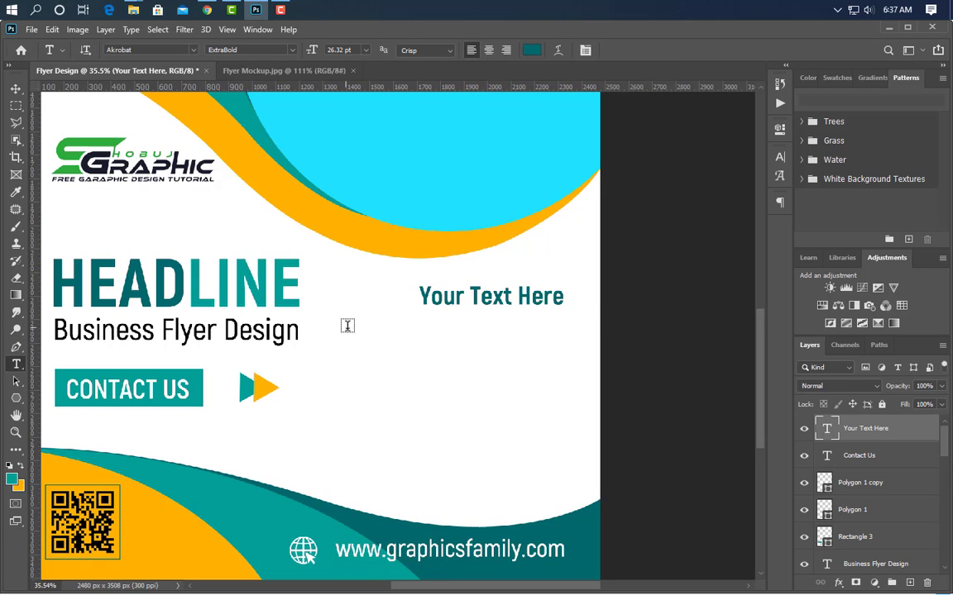
# - Add a paragraph box of lorem ipsum placeholder text below "Your Text Here" and set its weight to SemiBold
pyautogui.moveTo(342, 324); pyautogui.dragTo(656, 490)
pyautogui.press('Escape')
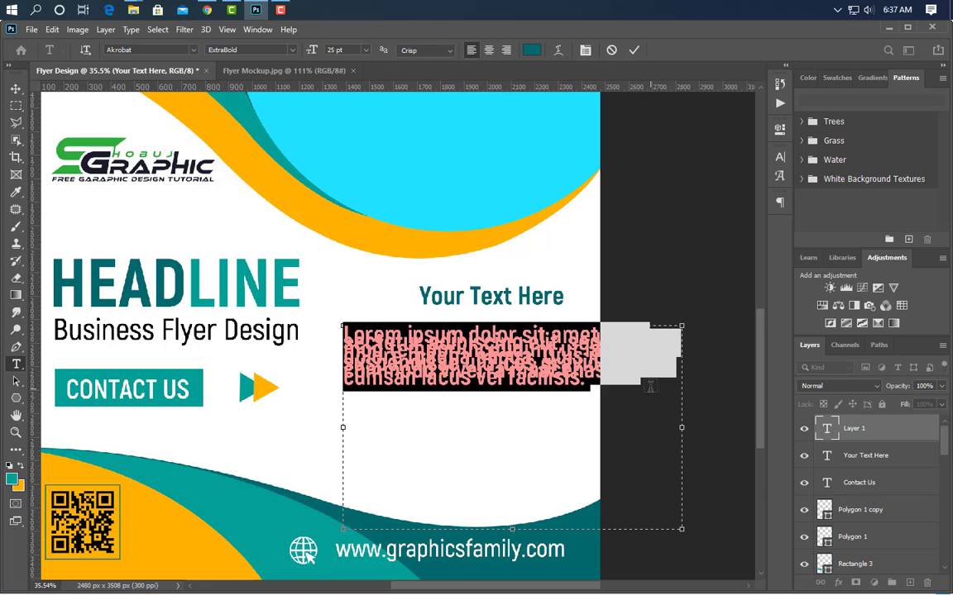
pyautogui.click(780, 157)
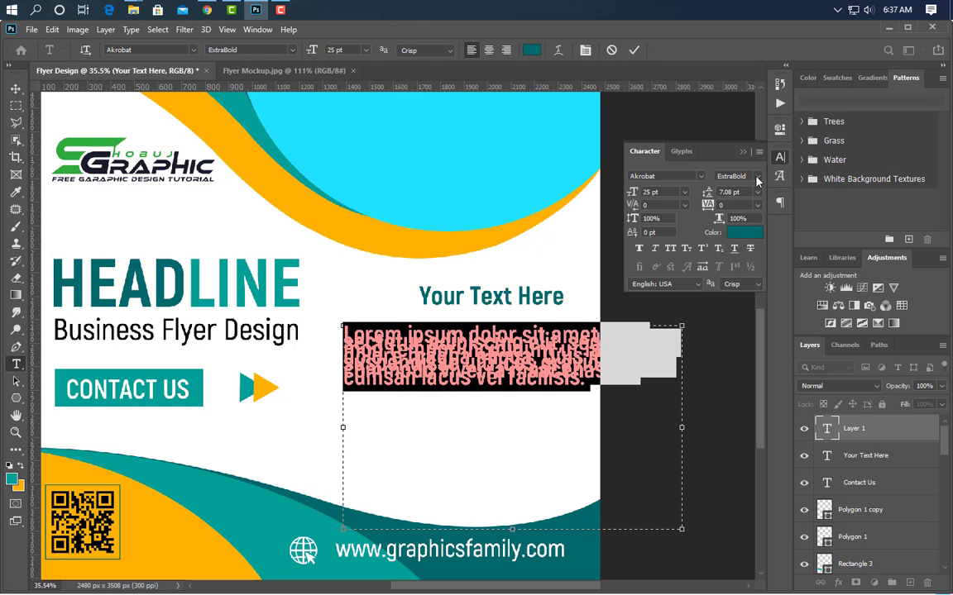
pyautogui.click(756, 176)
pyautogui.click(745, 234)
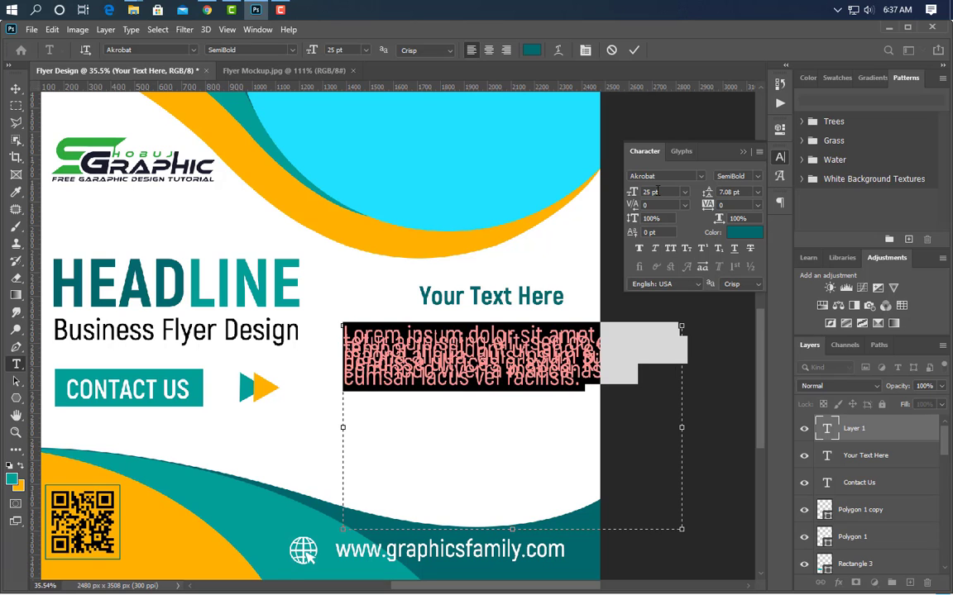
# - Set the lorem ipsum paragraph to 17 pt size with 17 pt leading
pyautogui.press('Down')
pyautogui.press('Down')
pyautogui.press('Down')
pyautogui.press('Down')
pyautogui.press('Down')
pyautogui.press('Down')
pyautogui.press('Down')
pyautogui.press('Down')
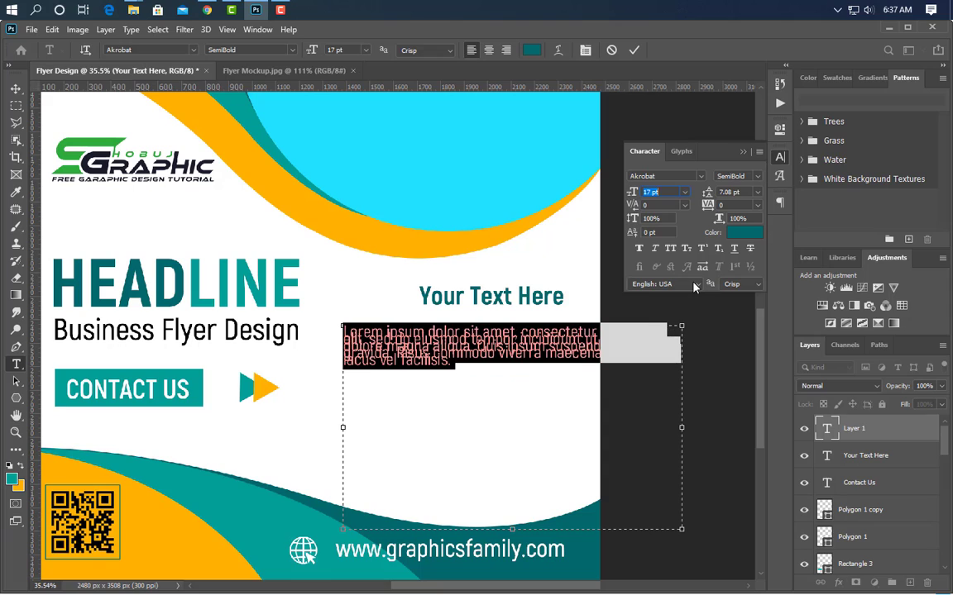
pyautogui.press('Tab')
pyautogui.press('Return')
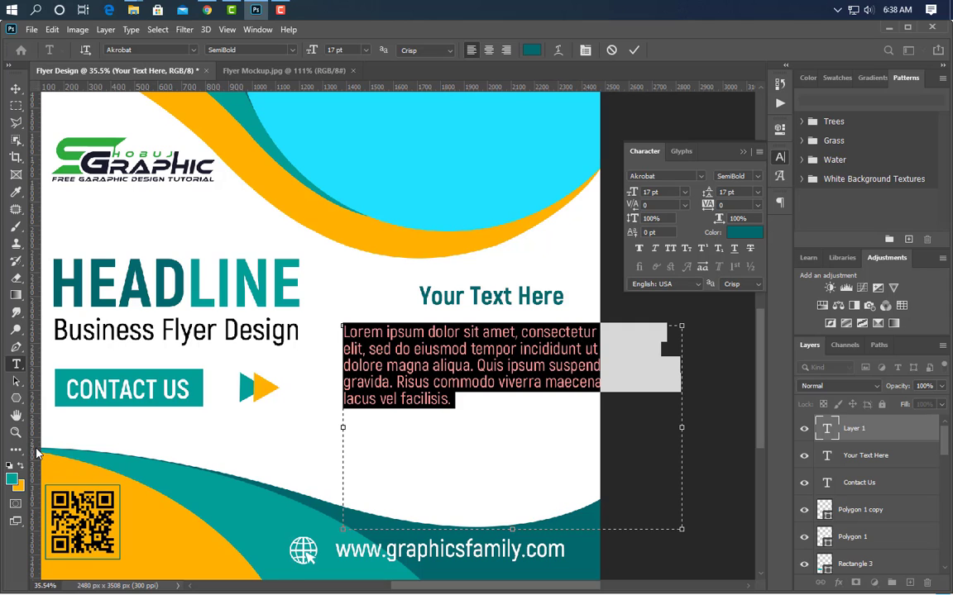
pyautogui.hotkey('ctrl', 'Return')
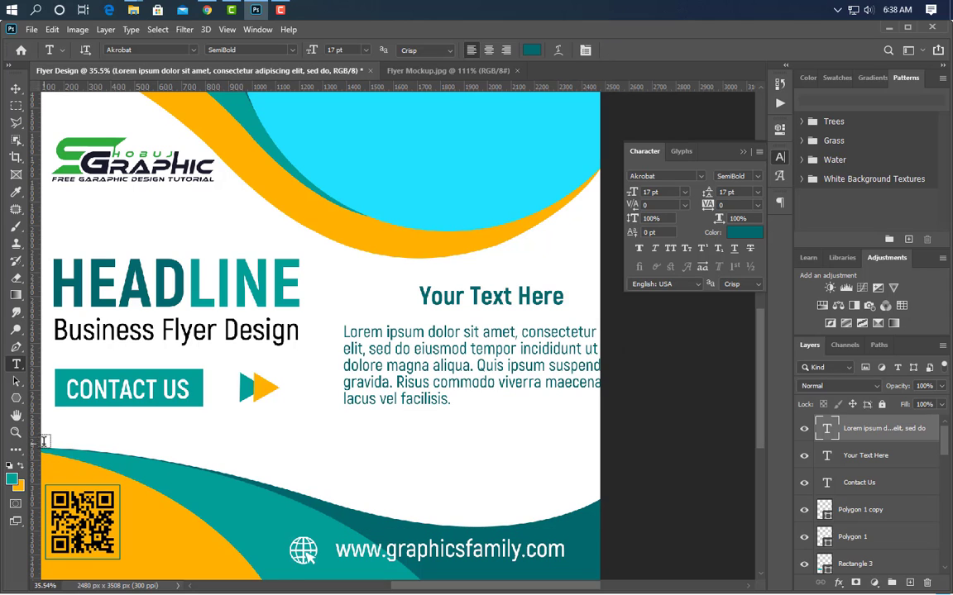
# - Break the paragraph's lines at a vertical guide on the website line's right end and shorten its box to about 444 px high
pyautogui.moveTo(45, 440); pyautogui.dragTo(563, 554)
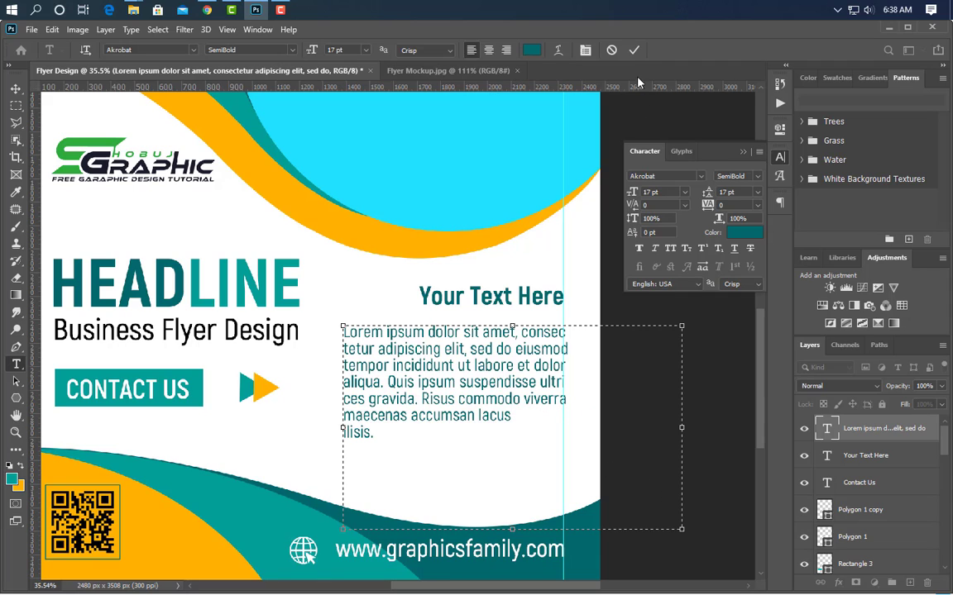
pyautogui.moveTo(510, 529); pyautogui.dragTo(511, 429)
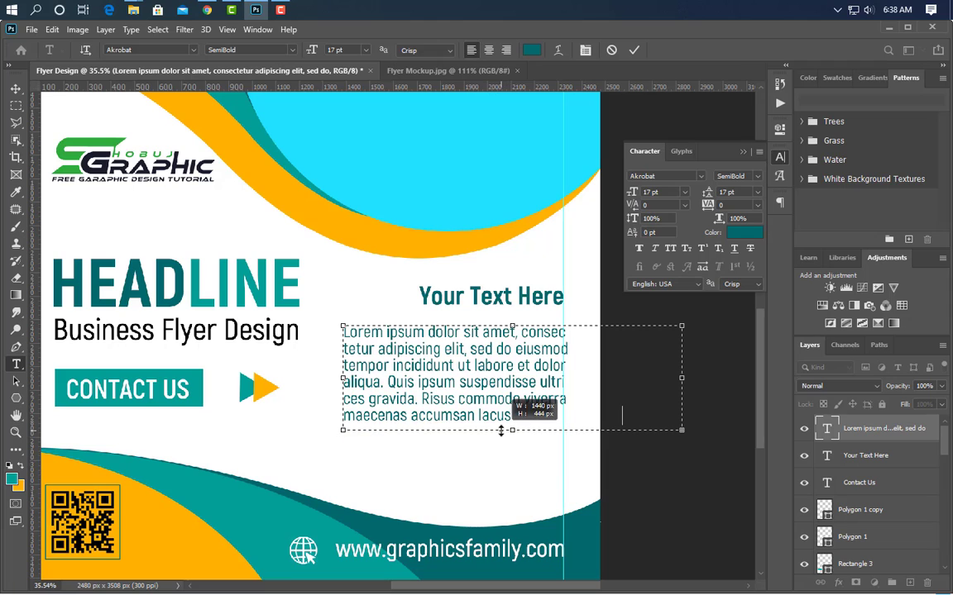
pyautogui.click(633, 51)
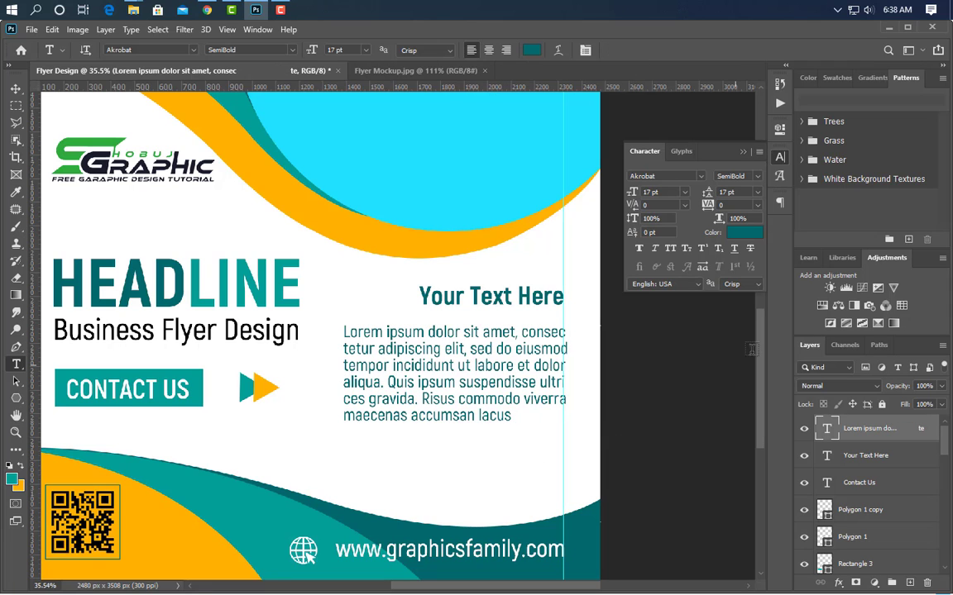
# - Change the lorem ipsum paragraph's text color to black (000000)
pyautogui.click(742, 233)
pyautogui.click(603, 516)
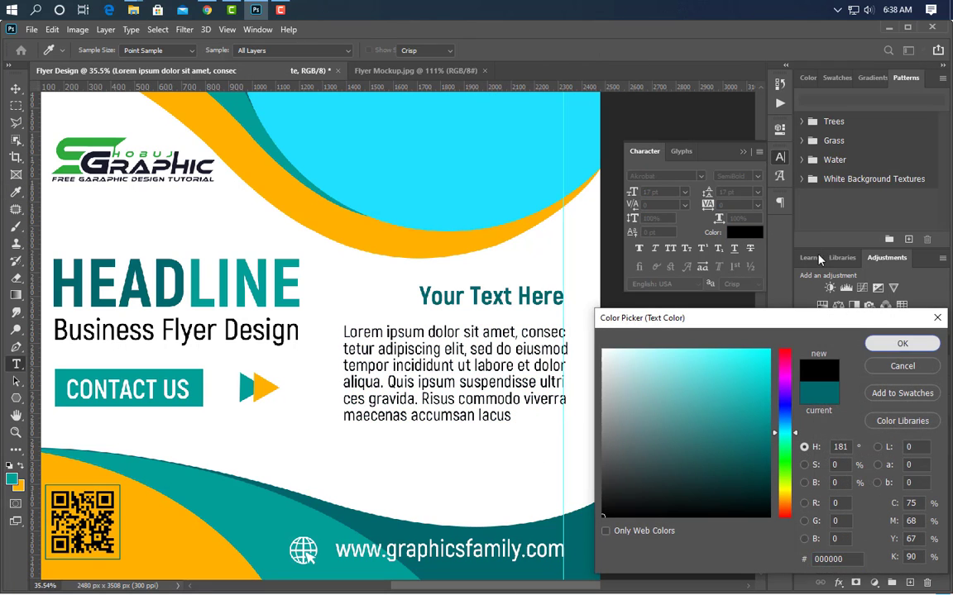
pyautogui.click(902, 343)
pyautogui.click(743, 152)
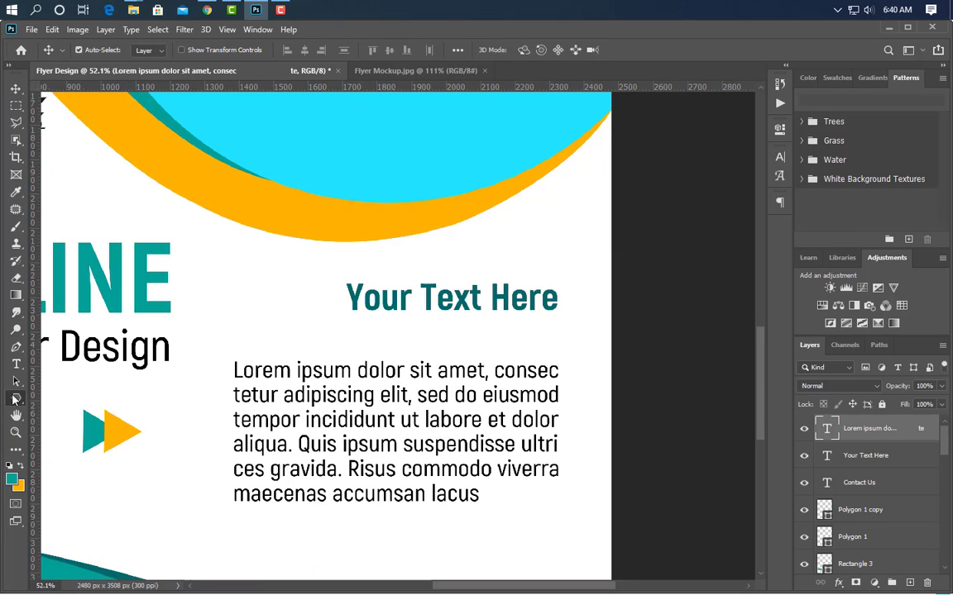
# - Draw a thin teal rectangle about 621 x 5 px as an underline beneath "Your Text Here"
pyautogui.rightClick(14, 400)
pyautogui.click(82, 397)
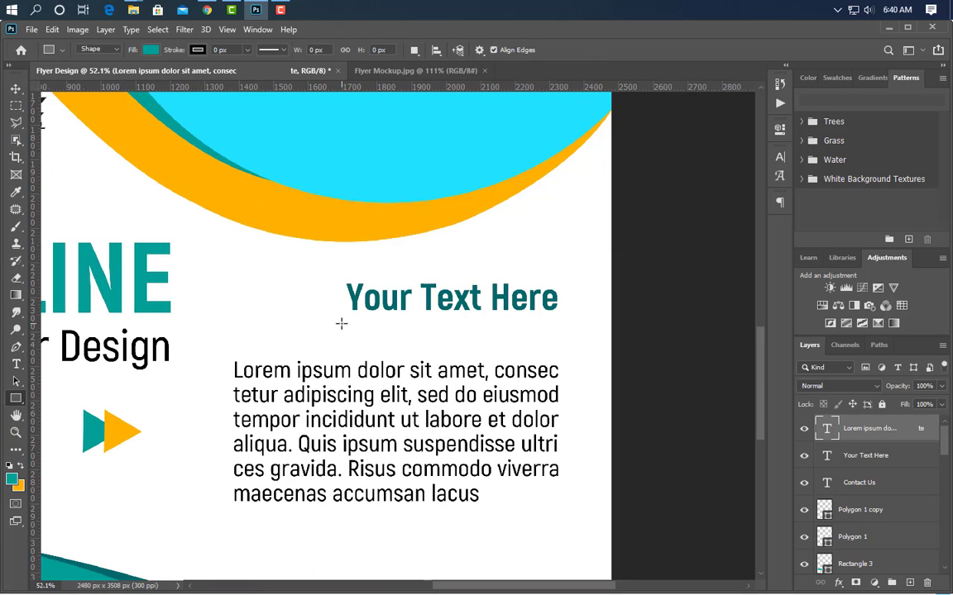
pyautogui.moveTo(342, 324); pyautogui.dragTo(557, 324)
pyautogui.click(742, 125)
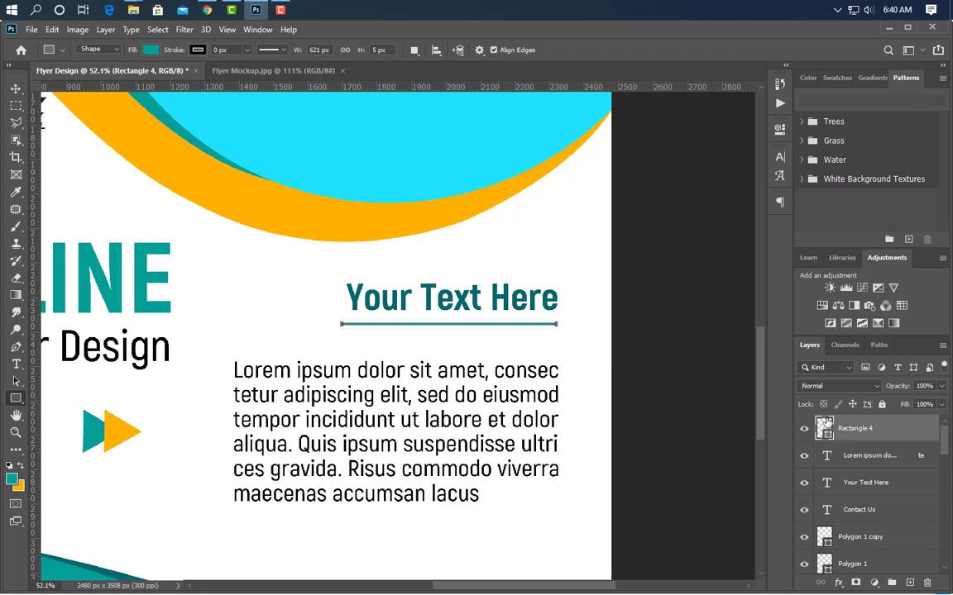
# - Change the fill color of the underline beneath "Your Text Here" to black
pyautogui.doubleClick(827, 437)
pyautogui.moveTo(629, 496); pyautogui.dragTo(559, 574)
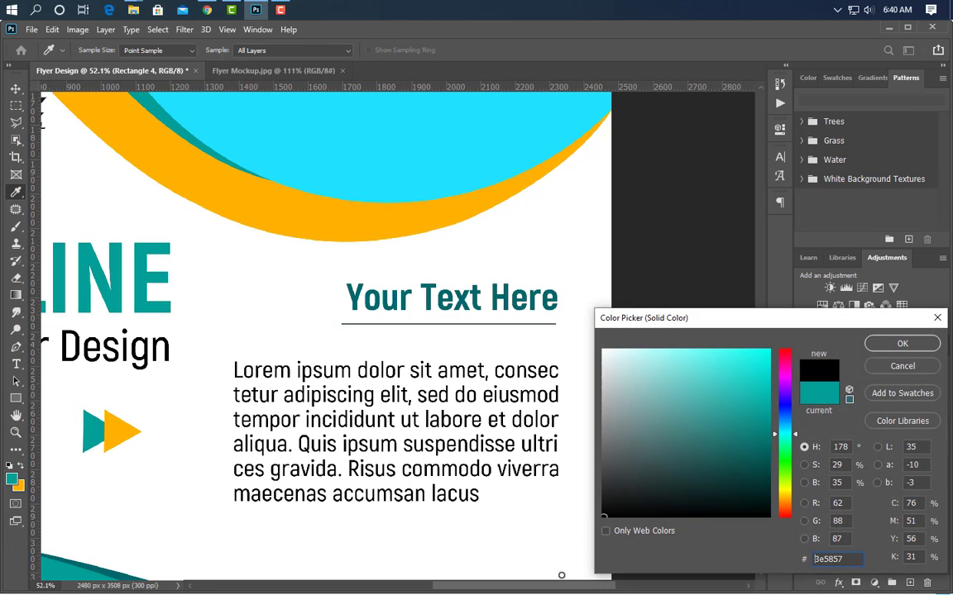
pyautogui.click(902, 344)
pyautogui.press('v')
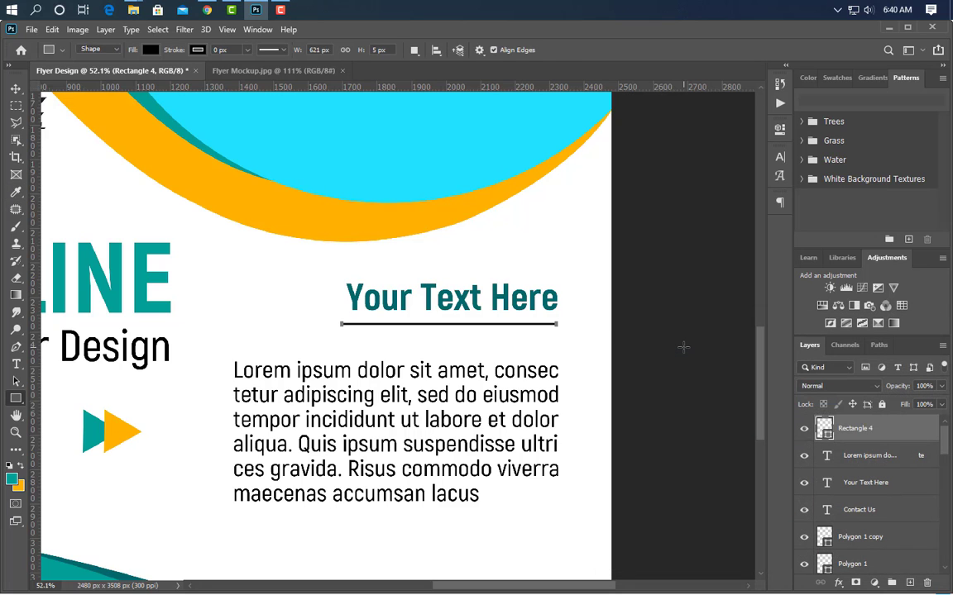
# - Place the Facebook, Behance, LinkedIn, Twitter and YouTube icon files from File Explorer's Icone > SO folder into the flyer
pyautogui.hotkey('ctrl', '0')
pyautogui.moveTo(132, 10)
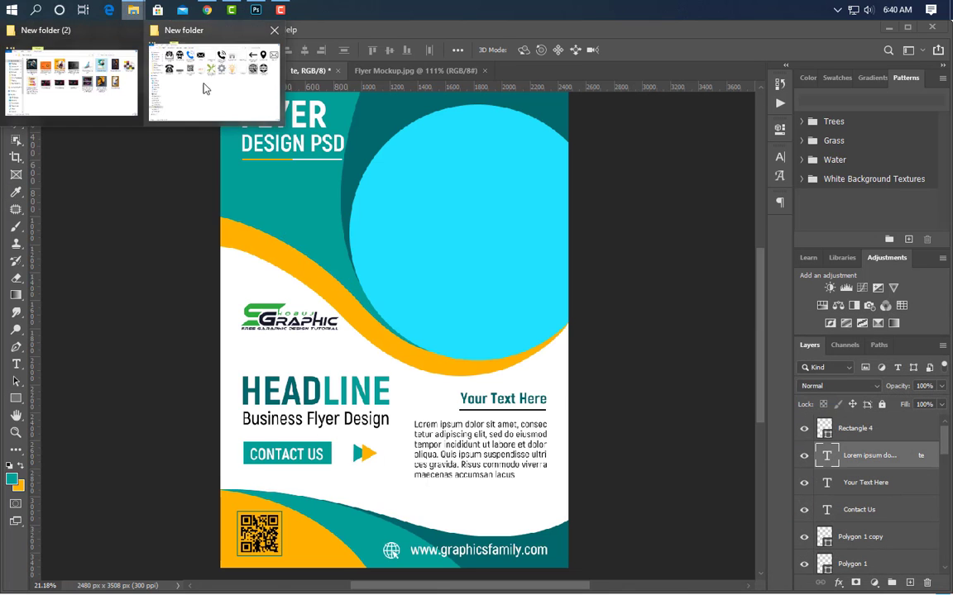
pyautogui.click(205, 89)
pyautogui.click(11, 66)
pyautogui.click(226, 112)
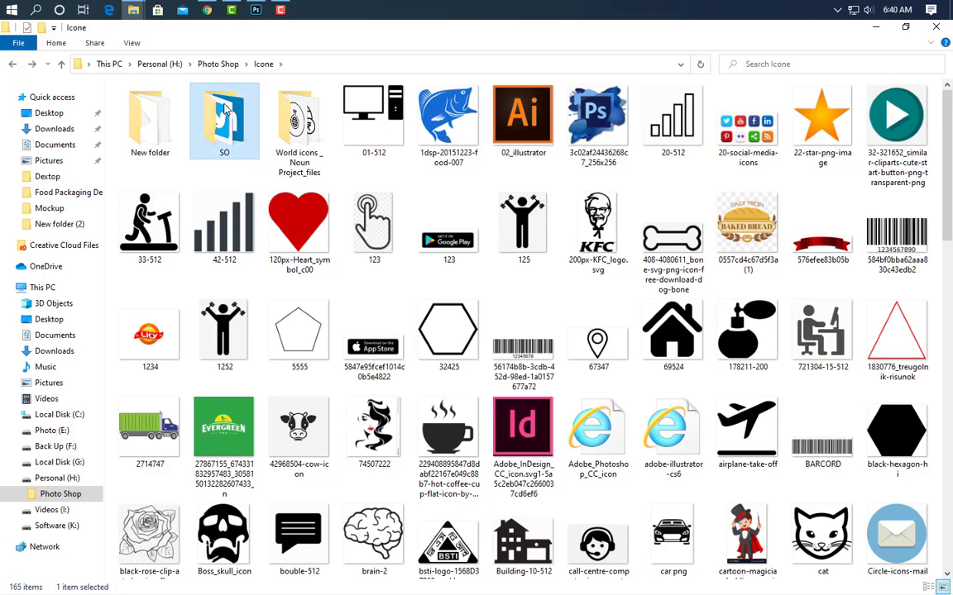
pyautogui.doubleClick(224, 106)
pyautogui.moveTo(541, 196); pyautogui.dragTo(389, 391)
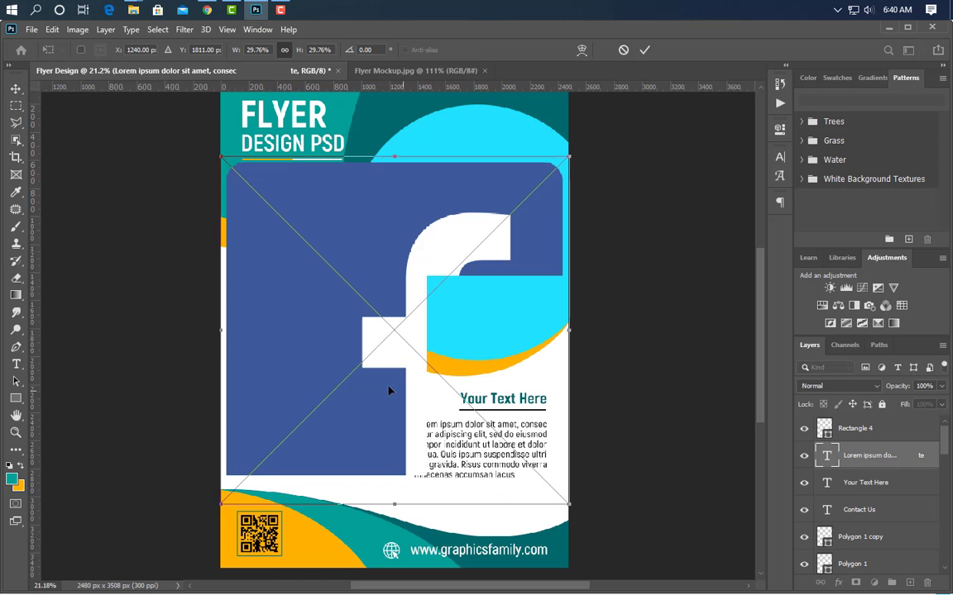
# - Scale the placed Facebook icon to 3.62% and the LinkedIn icon to about 13.56%, keeping the Behance icon at 100%
pyautogui.moveTo(218, 336); pyautogui.dragTo(526, 330)
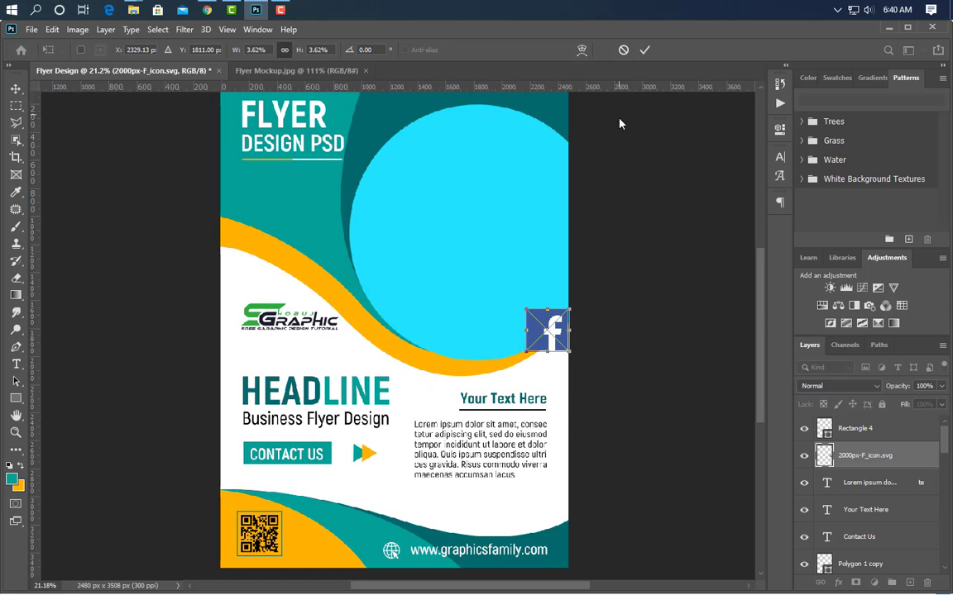
pyautogui.click(643, 50)
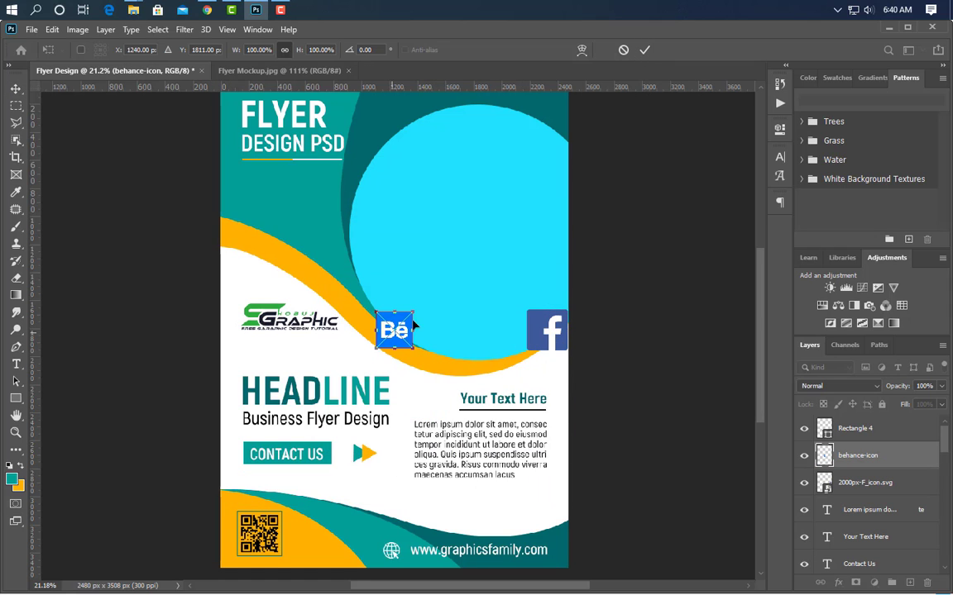
pyautogui.click(643, 51)
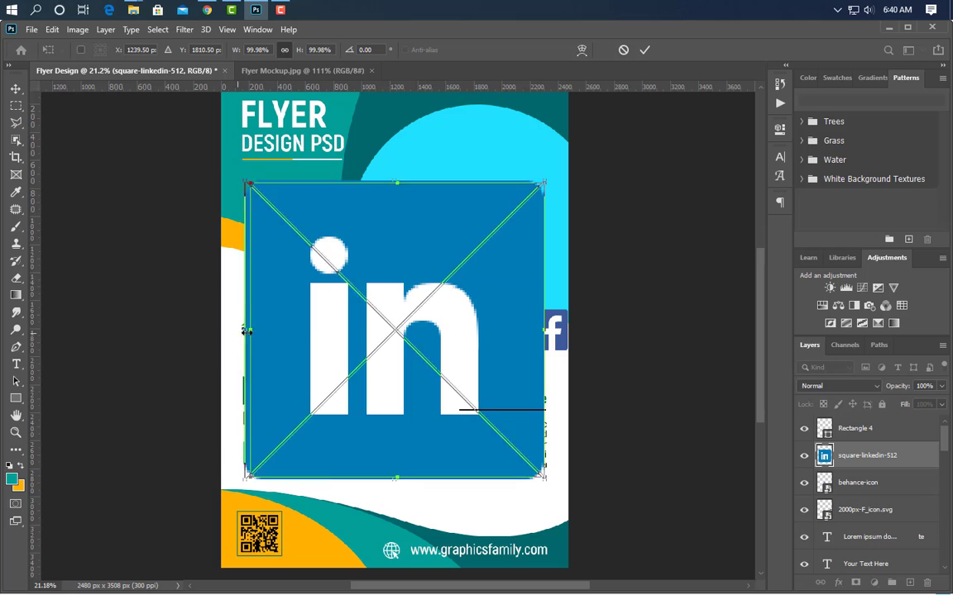
pyautogui.moveTo(249, 350); pyautogui.dragTo(503, 331)
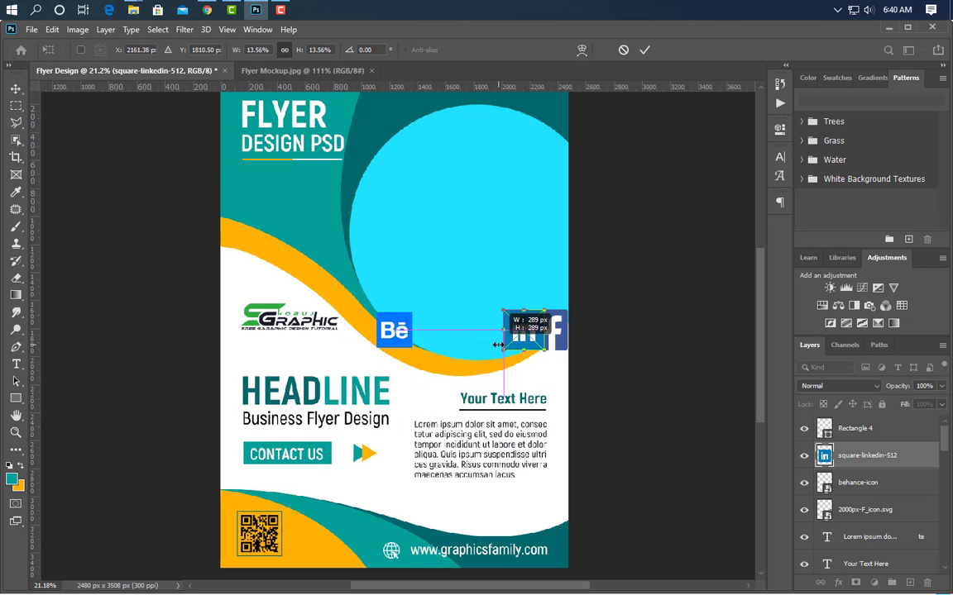
pyautogui.click(644, 50)
# - Scale the placed Twitter icon down to match the others and the YouTube icon to about 31%
pyautogui.moveTo(223, 326); pyautogui.dragTo(515, 330)
pyautogui.click(648, 51)
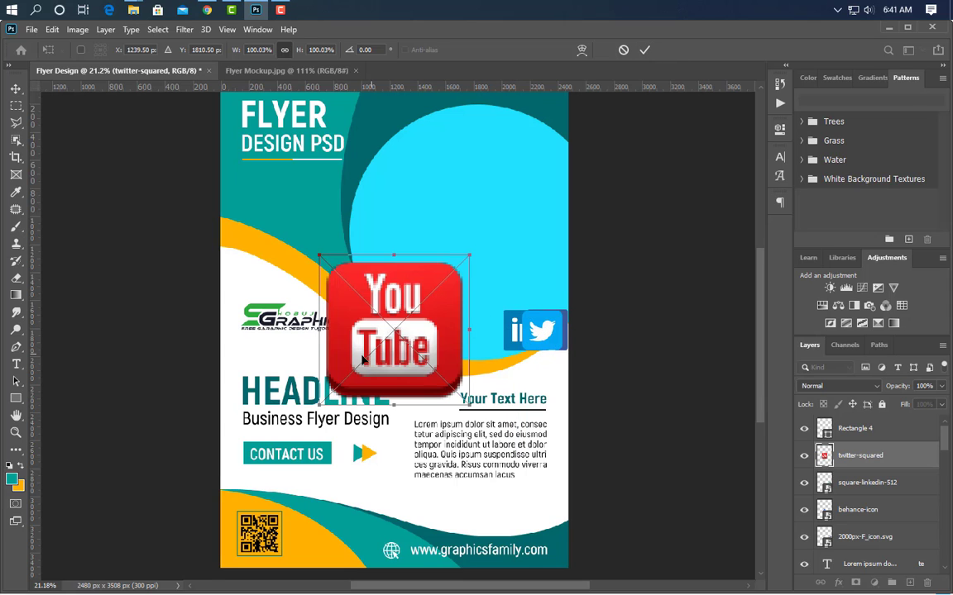
pyautogui.moveTo(329, 273); pyautogui.dragTo(421, 333)
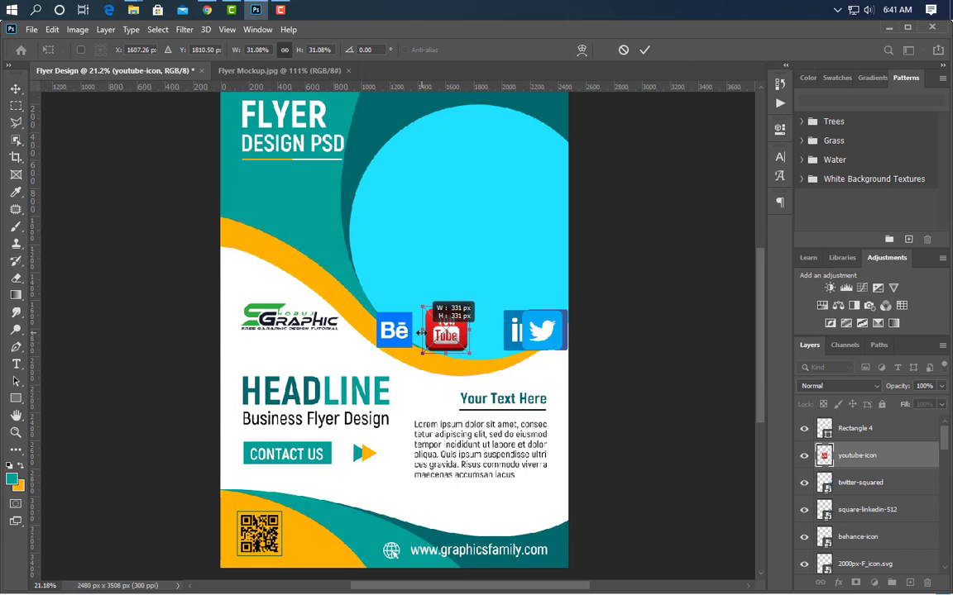
pyautogui.click(644, 50)
# - Scale the five social icons together to 57.57% and space them in a row beneath the lorem ipsum paragraph
pyautogui.keyDown('ctrl'); pyautogui.click(901, 484); pyautogui.keyUp('ctrl')
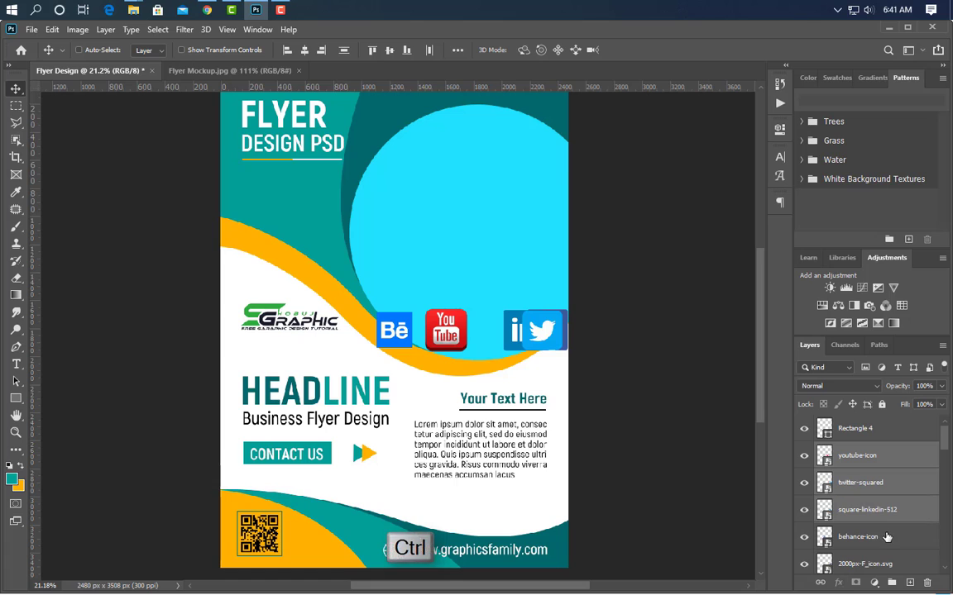
pyautogui.keyDown('ctrl'); pyautogui.click(884, 510); pyautogui.keyUp('ctrl')
pyautogui.keyDown('ctrl'); pyautogui.click(860, 537); pyautogui.keyUp('ctrl')
pyautogui.hotkey('ctrl', 't')
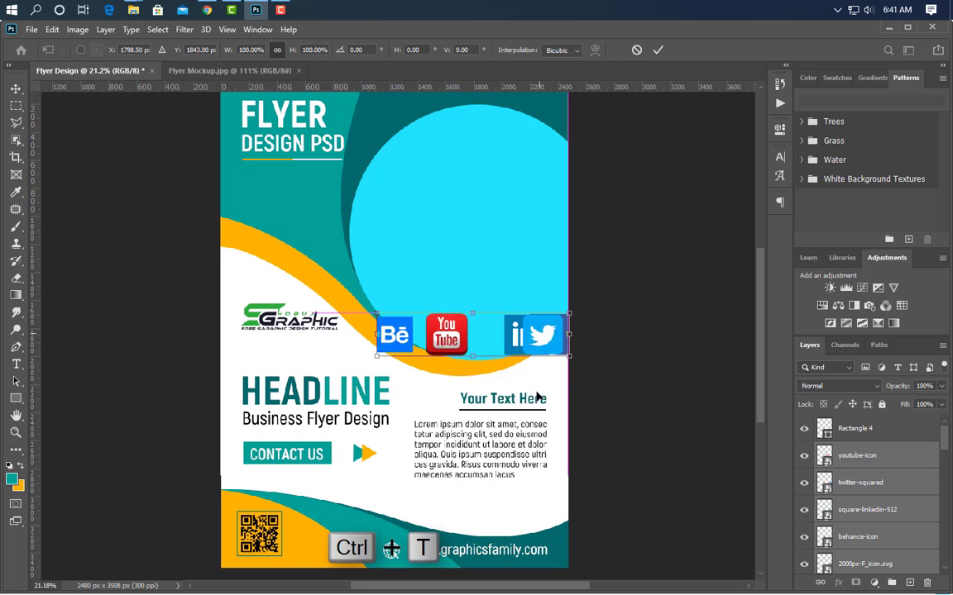
pyautogui.moveTo(554, 348); pyautogui.dragTo(547, 519)
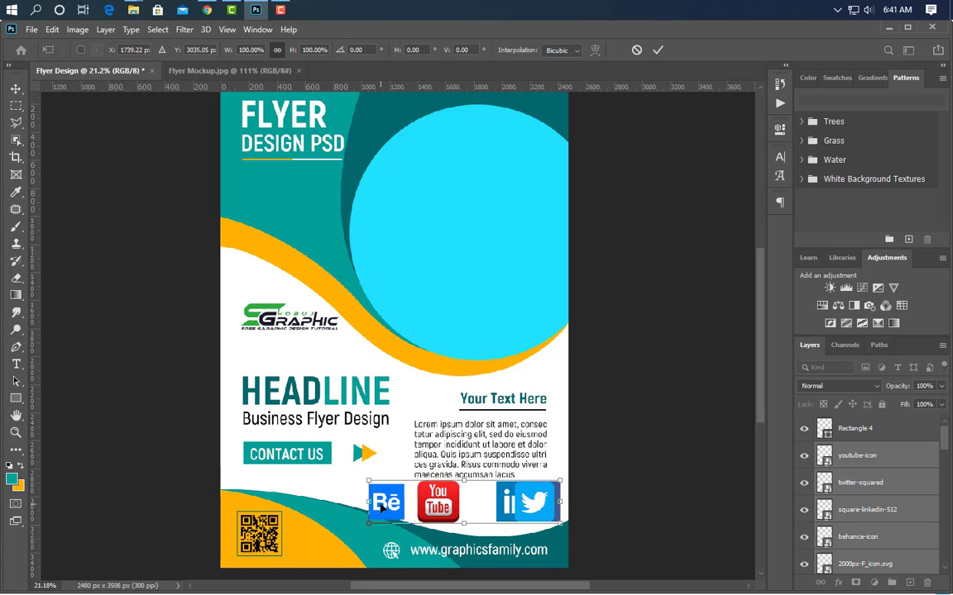
pyautogui.moveTo(381, 504); pyautogui.dragTo(419, 506)
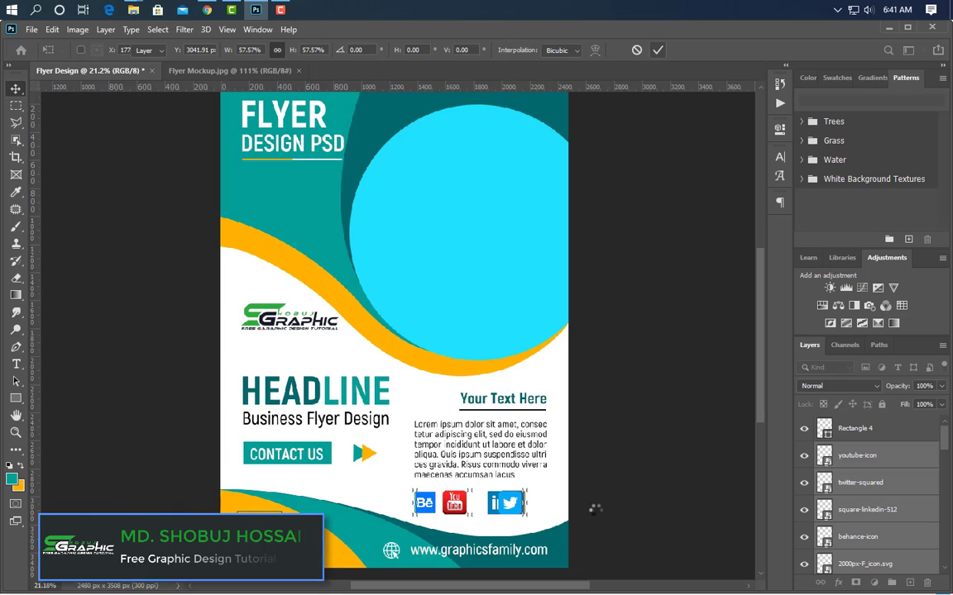
pyautogui.click(505, 511)
pyautogui.moveTo(506, 505); pyautogui.dragTo(484, 505)
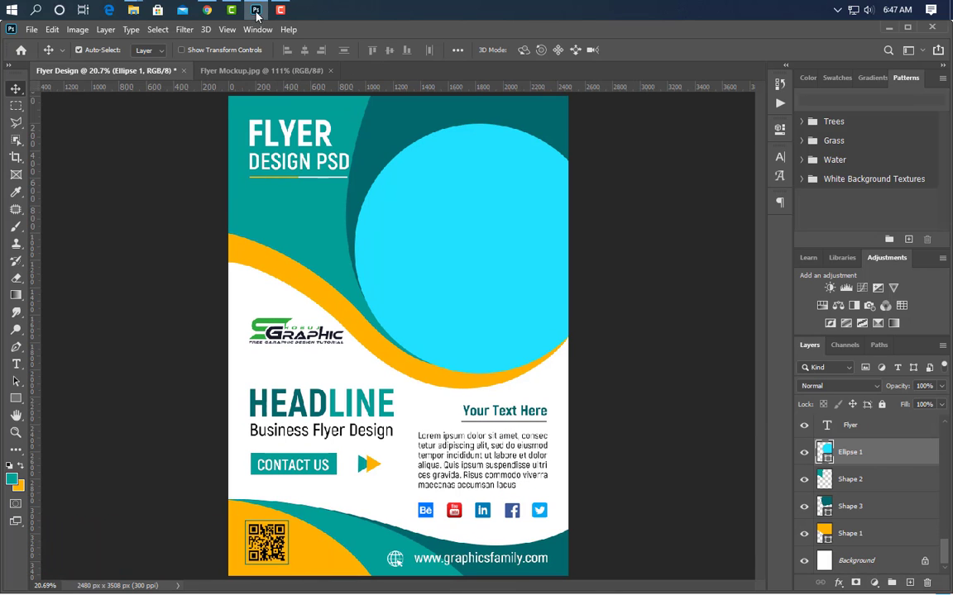
# - Place the YEALINK-UNVEILS-BUSINESS-HD-IP-DECT-PHONE-W52P photo from the Mitting folder over the cyan circle, enlarge it to cover the circle and clip it there
pyautogui.click(256, 11)
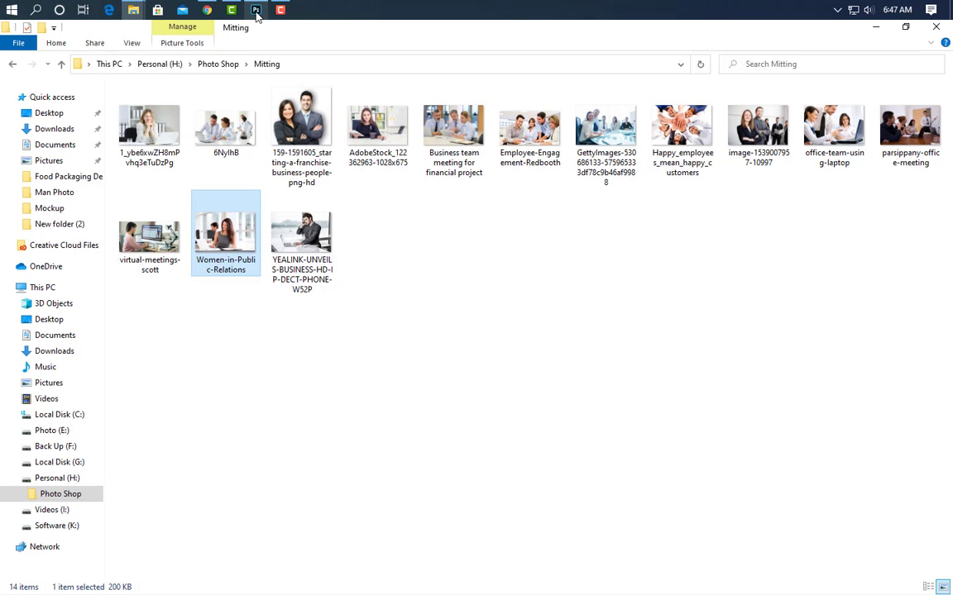
pyautogui.press('Right')
pyautogui.click(256, 10)
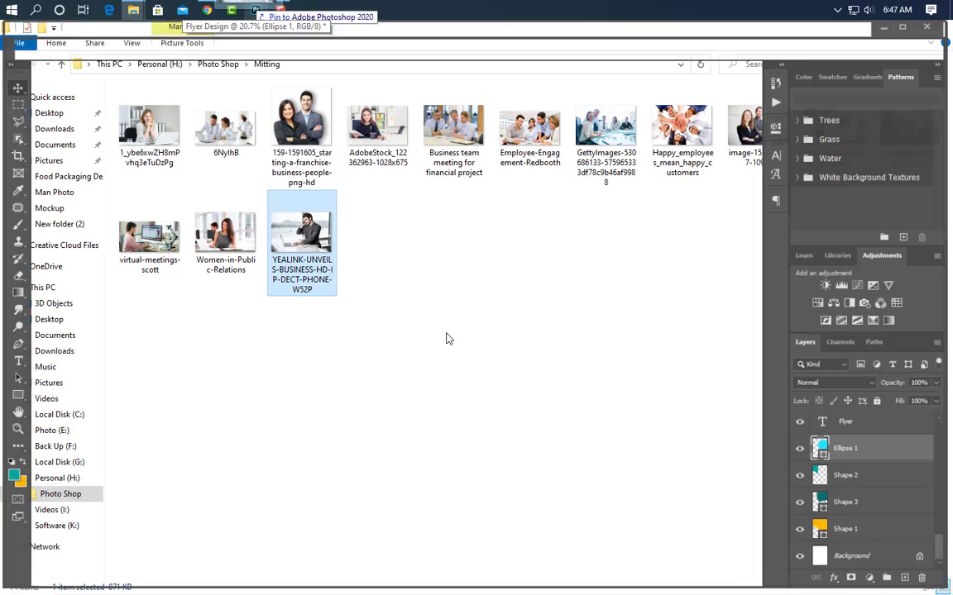
pyautogui.moveTo(446, 339); pyautogui.dragTo(524, 193)
pyautogui.moveTo(477, 262); pyautogui.dragTo(476, 373)
pyautogui.click(644, 50)
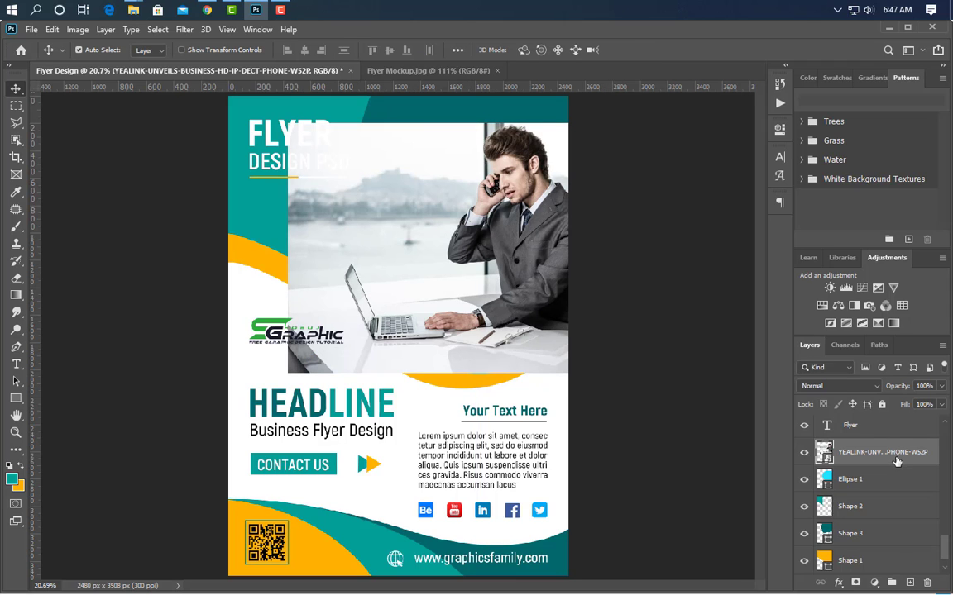
pyautogui.rightClick(893, 452)
pyautogui.click(762, 320)
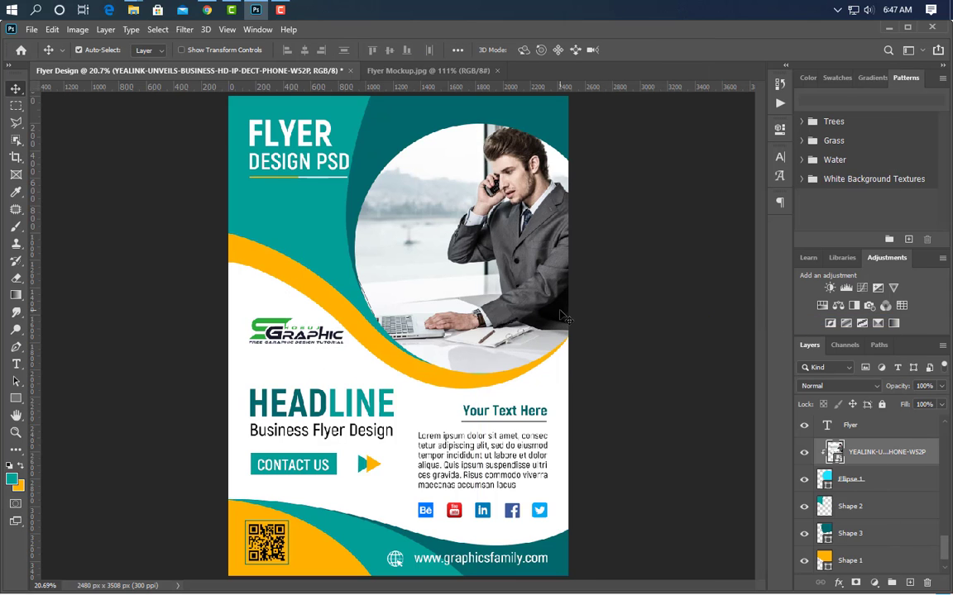
# - Shift the clipped businessman photo left inside the circle and enlarge it to 183.05%
pyautogui.hotkey('shift', 'Left')
pyautogui.hotkey('shift', 'Left')
pyautogui.hotkey('shift', 'Left')
pyautogui.hotkey('shift', 'Left')
pyautogui.hotkey('shift', 'Left')
pyautogui.hotkey('shift', 'Left')
pyautogui.hotkey('shift', 'Left')
pyautogui.hotkey('shift', 'Left')
pyautogui.hotkey('shift', 'Left')
pyautogui.hotkey('shift', 'Left')
pyautogui.hotkey('shift', 'Left')
pyautogui.hotkey('shift', 'Left')
pyautogui.hotkey('shift', 'Left')
pyautogui.hotkey('shift', 'Left')
pyautogui.hotkey('shift', 'Left')
pyautogui.hotkey('shift', 'Left')
pyautogui.hotkey('shift', 'Left')
pyautogui.hotkey('shift', 'Left')
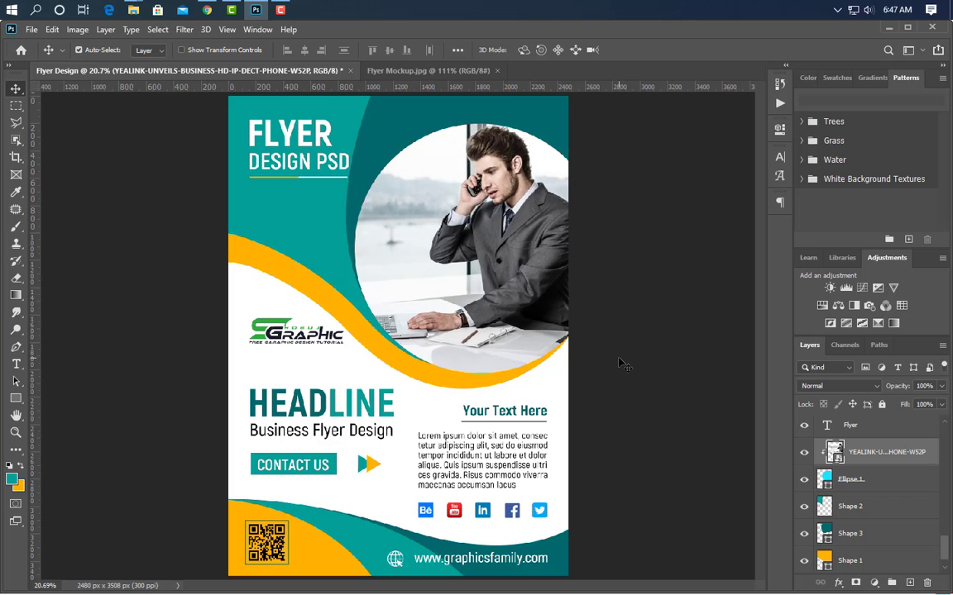
pyautogui.hotkey('ctrl', 't')
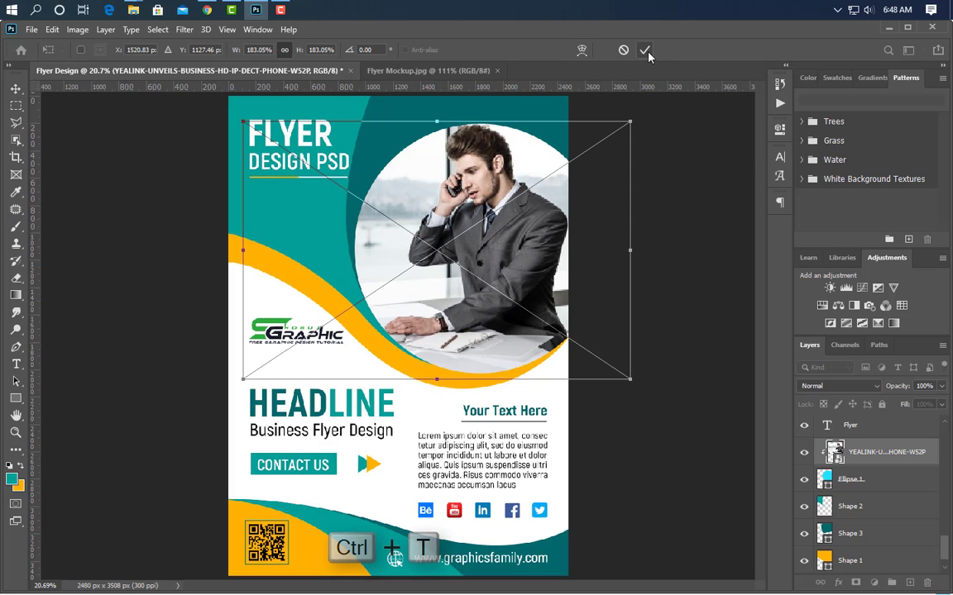
pyautogui.press('Return')
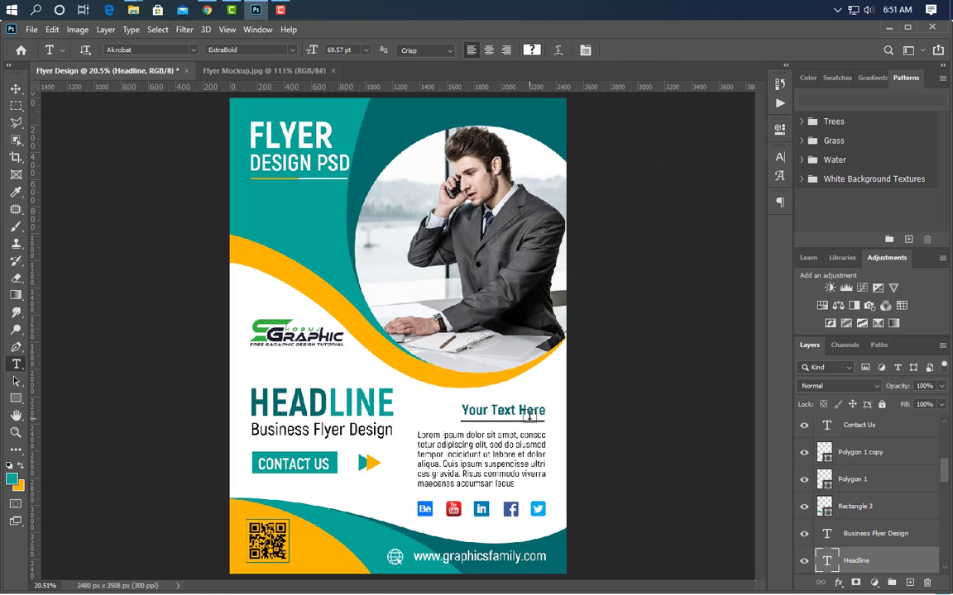
# - Recolor the word "Here" in "Your Text Here" with the orange sampled from the flyer's curve
pyautogui.doubleClick(531, 410)
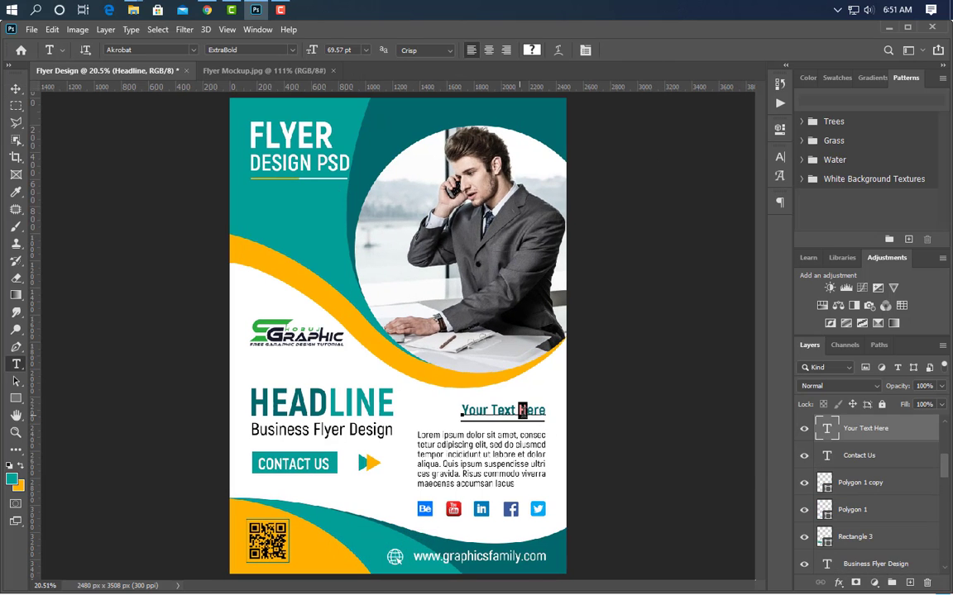
pyautogui.click(778, 161)
pyautogui.click(745, 232)
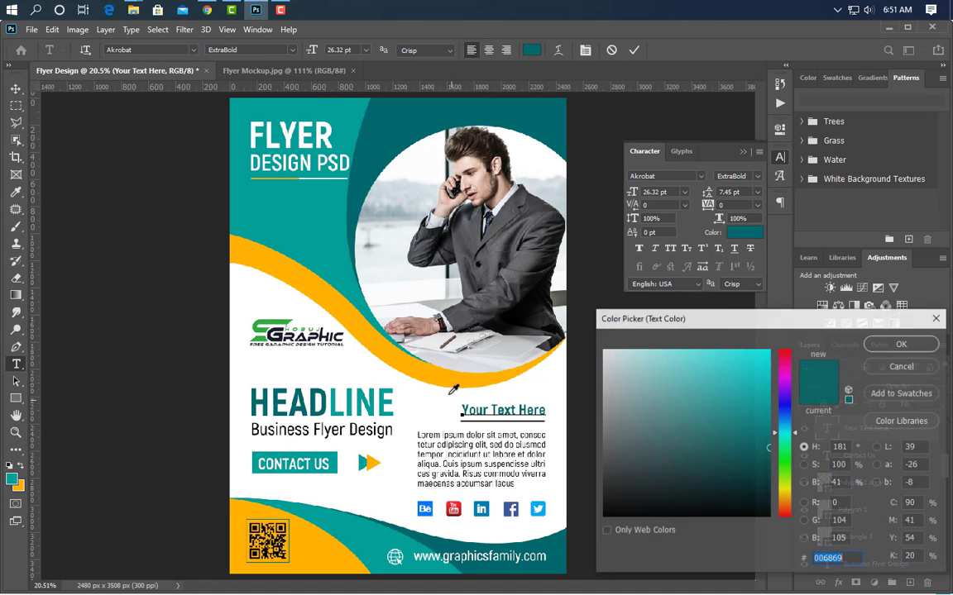
pyautogui.click(491, 387)
pyautogui.click(902, 345)
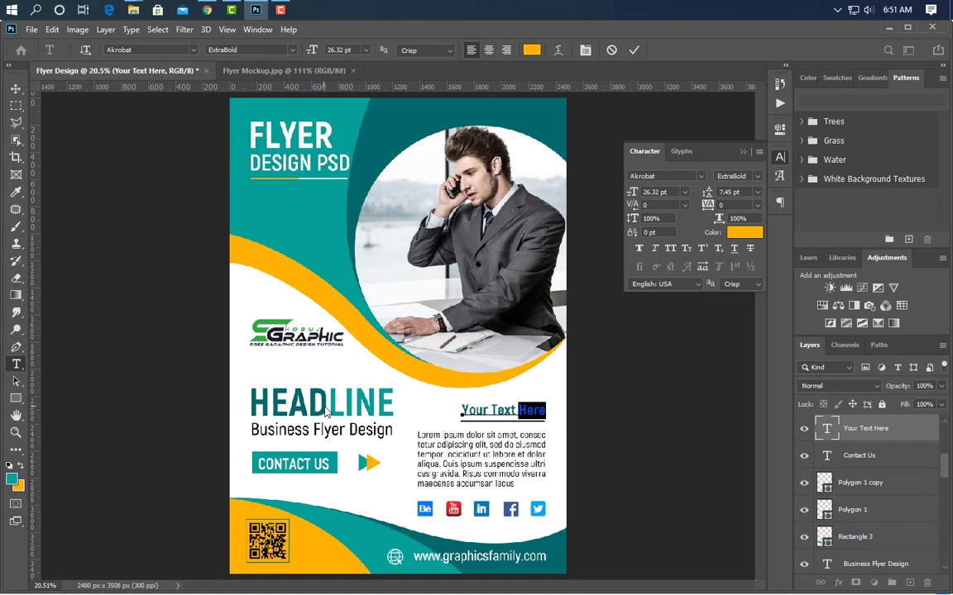
pyautogui.click(634, 52)
# - Change the "HEAD" part of the headline to the curve's orange (ffb400)
pyautogui.moveTo(328, 404); pyautogui.dragTo(249, 403)
pyautogui.click(744, 232)
pyautogui.click(320, 294)
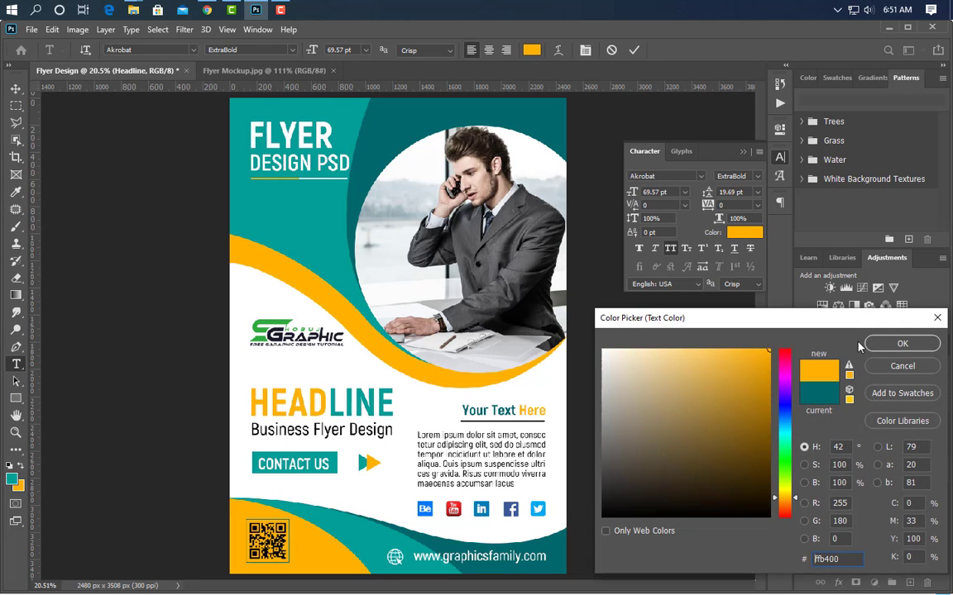
pyautogui.click(882, 346)
# - Change the "LINE" part of the headline to dark teal (006869)
pyautogui.moveTo(329, 403); pyautogui.dragTo(395, 403)
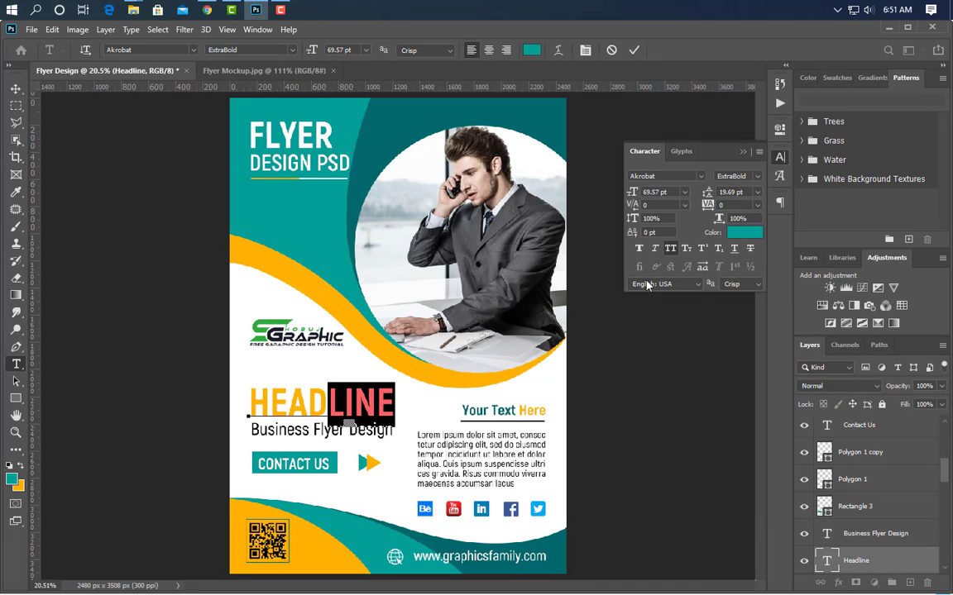
pyautogui.click(744, 233)
pyautogui.click(768, 447)
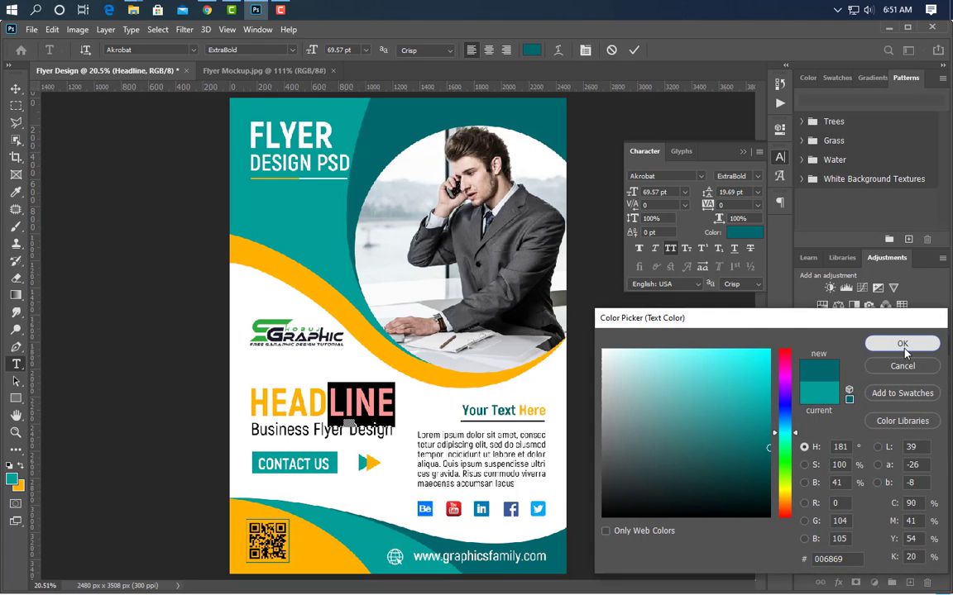
pyautogui.click(903, 344)
pyautogui.click(633, 51)
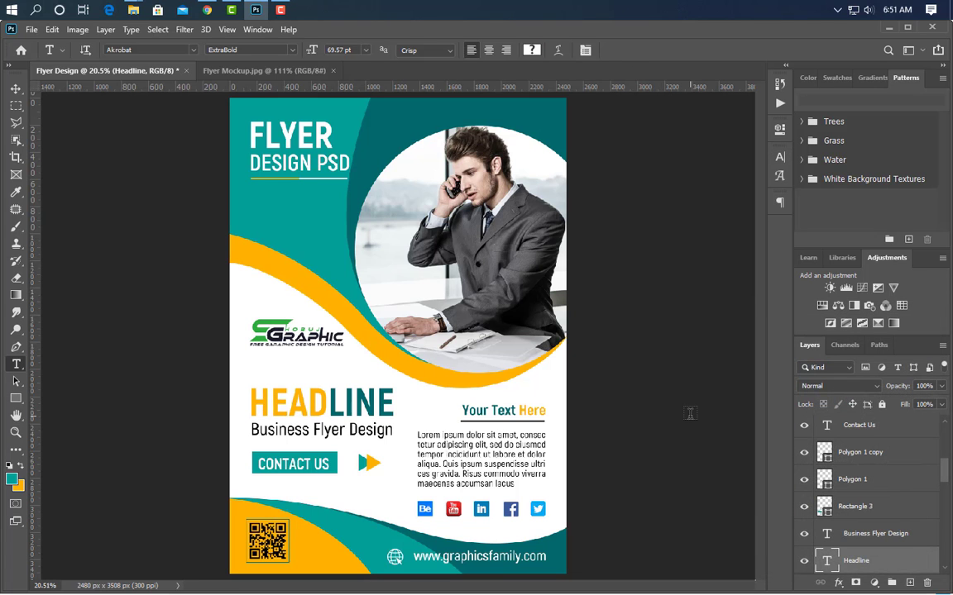